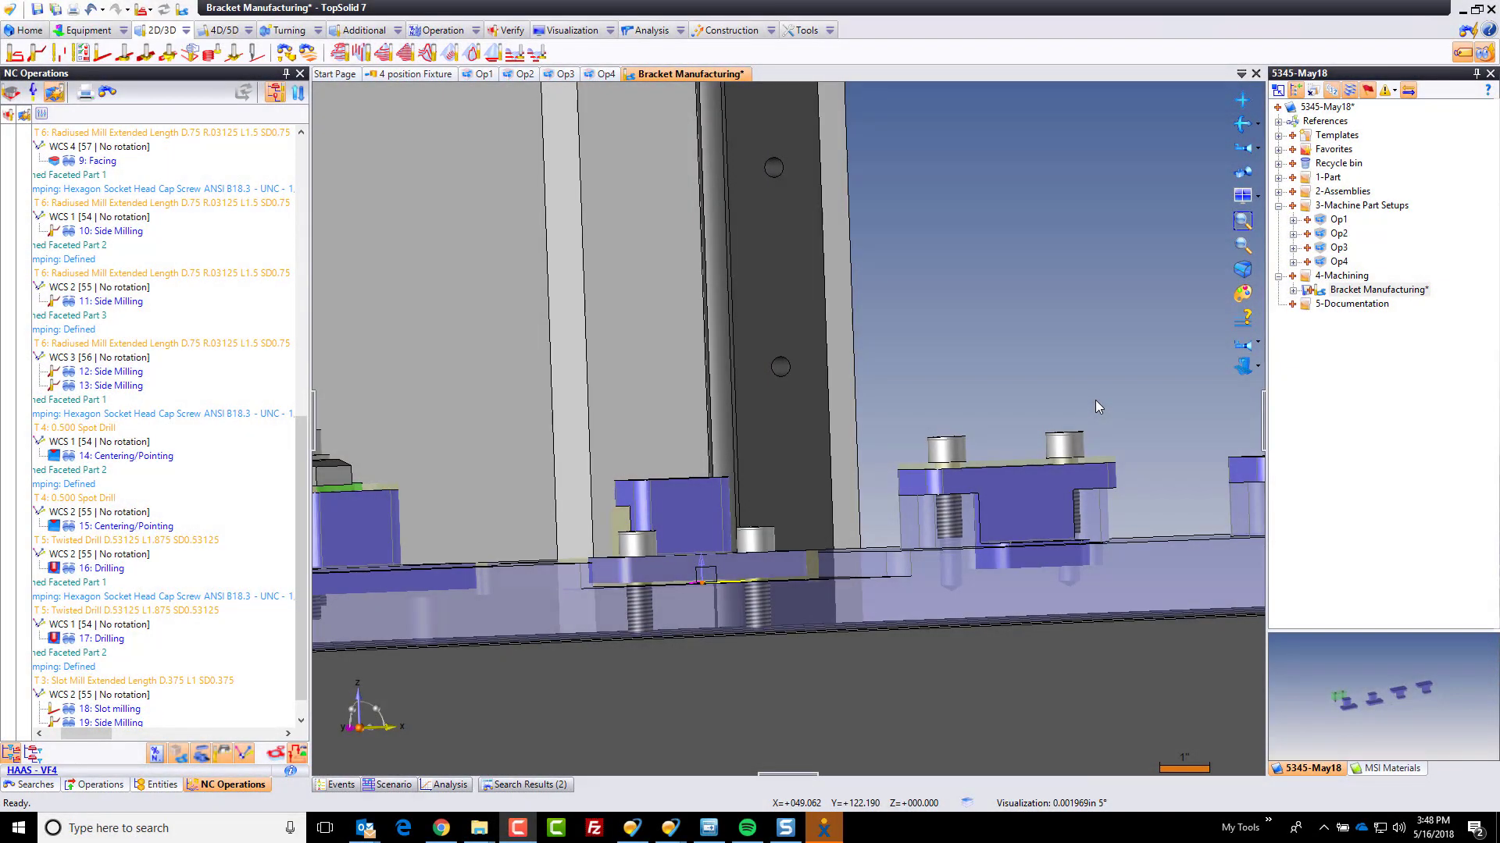
- Zoom out and orbit to an oblique view of the whole fixture on the machine table
{"action": "scroll", "coordinate": [1095, 400], "scroll_direction": "down", "scroll_amount": 5}
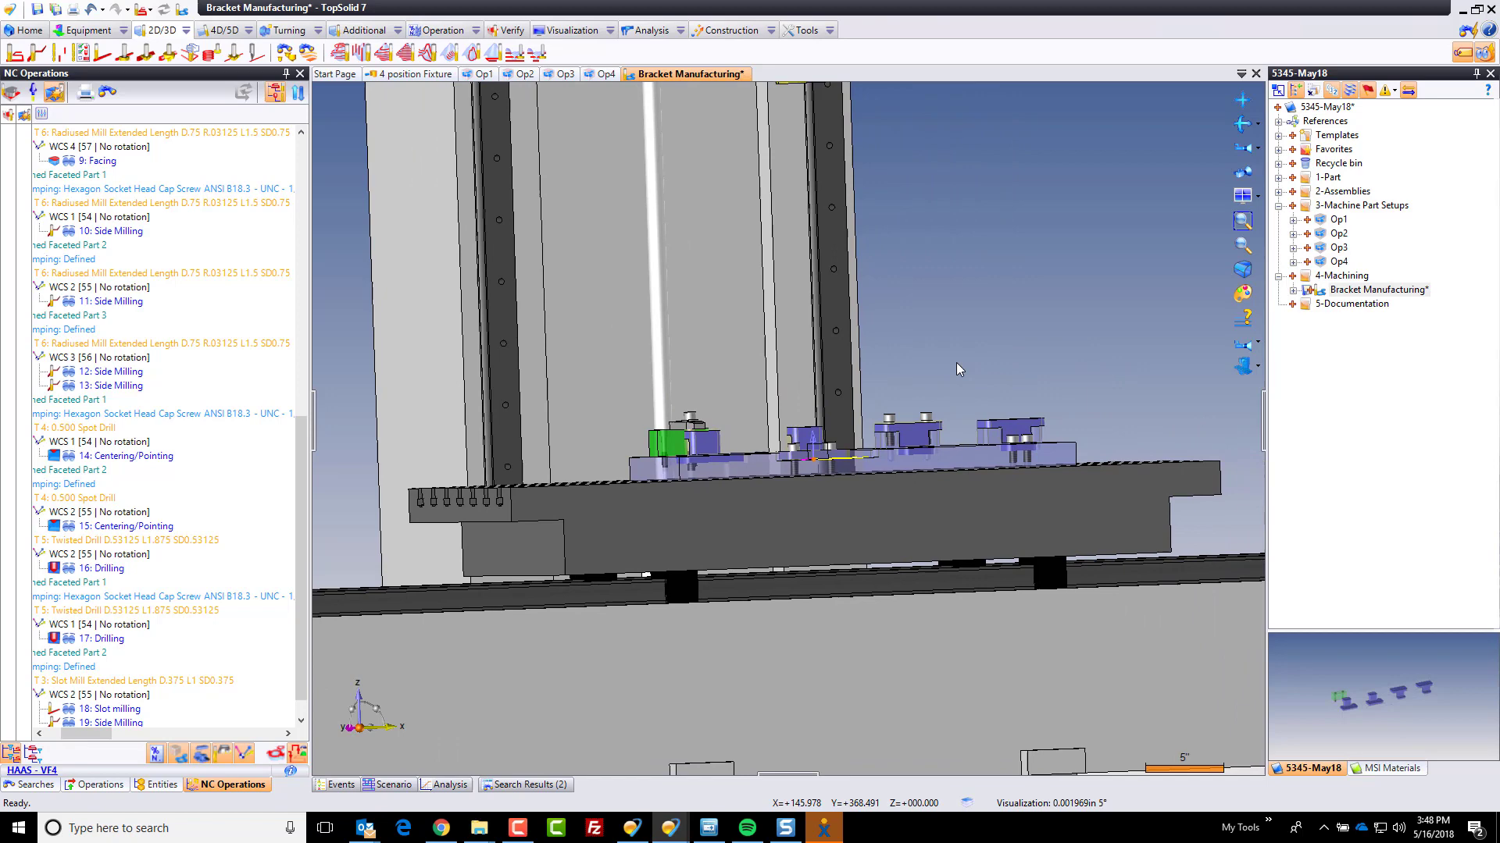
{"action": "middle_click_drag", "start_coordinate": [956, 362], "coordinate": [888, 364]}
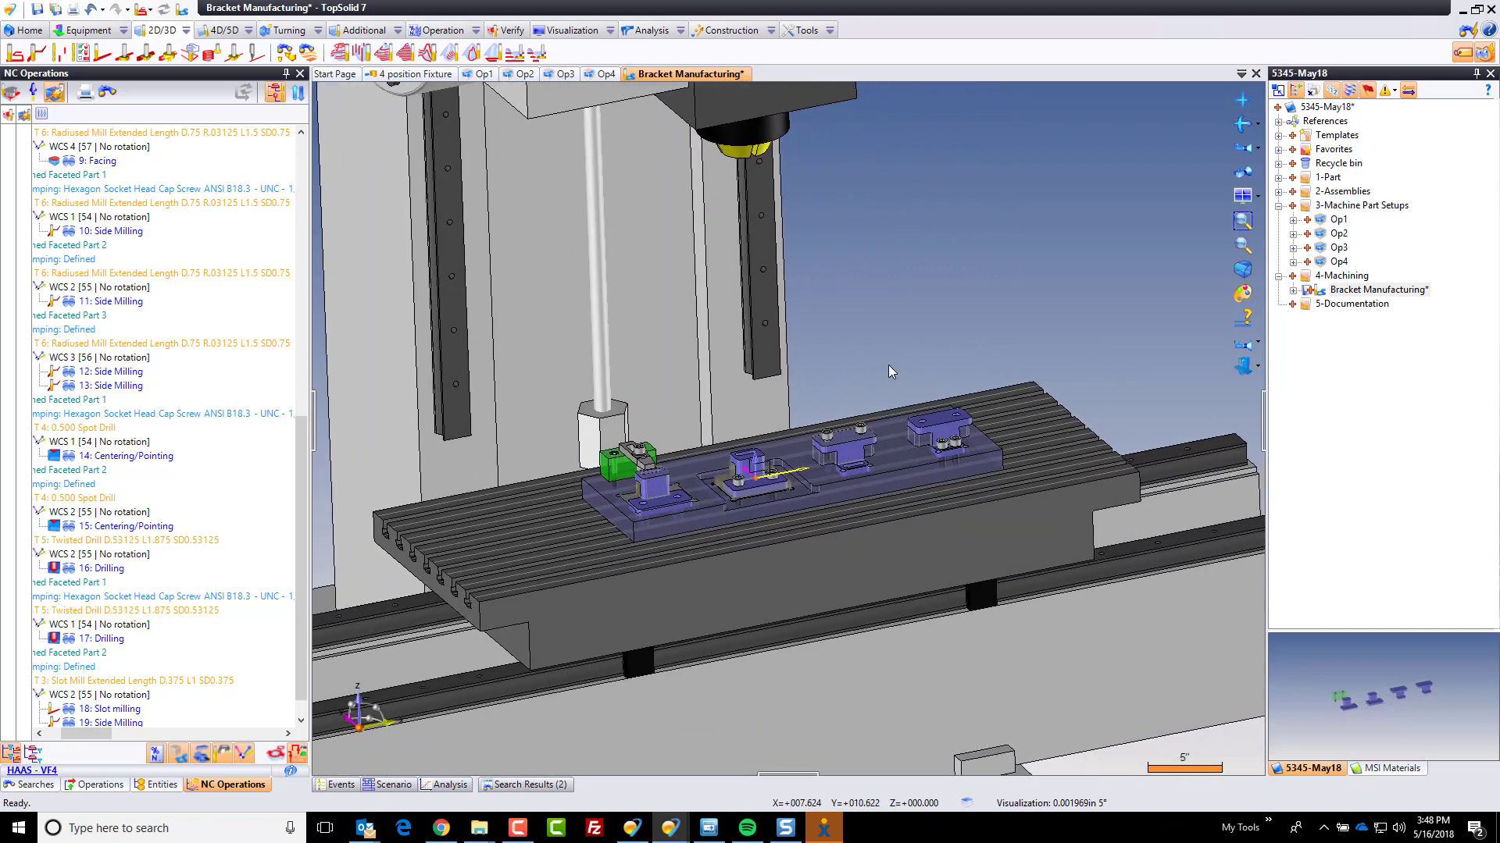
- Launch Operation > Generate ISO, widen its panel and browse the post-processor list for Fanuc mill 3 axis
{"action": "left_click", "coordinate": [475, 29]}
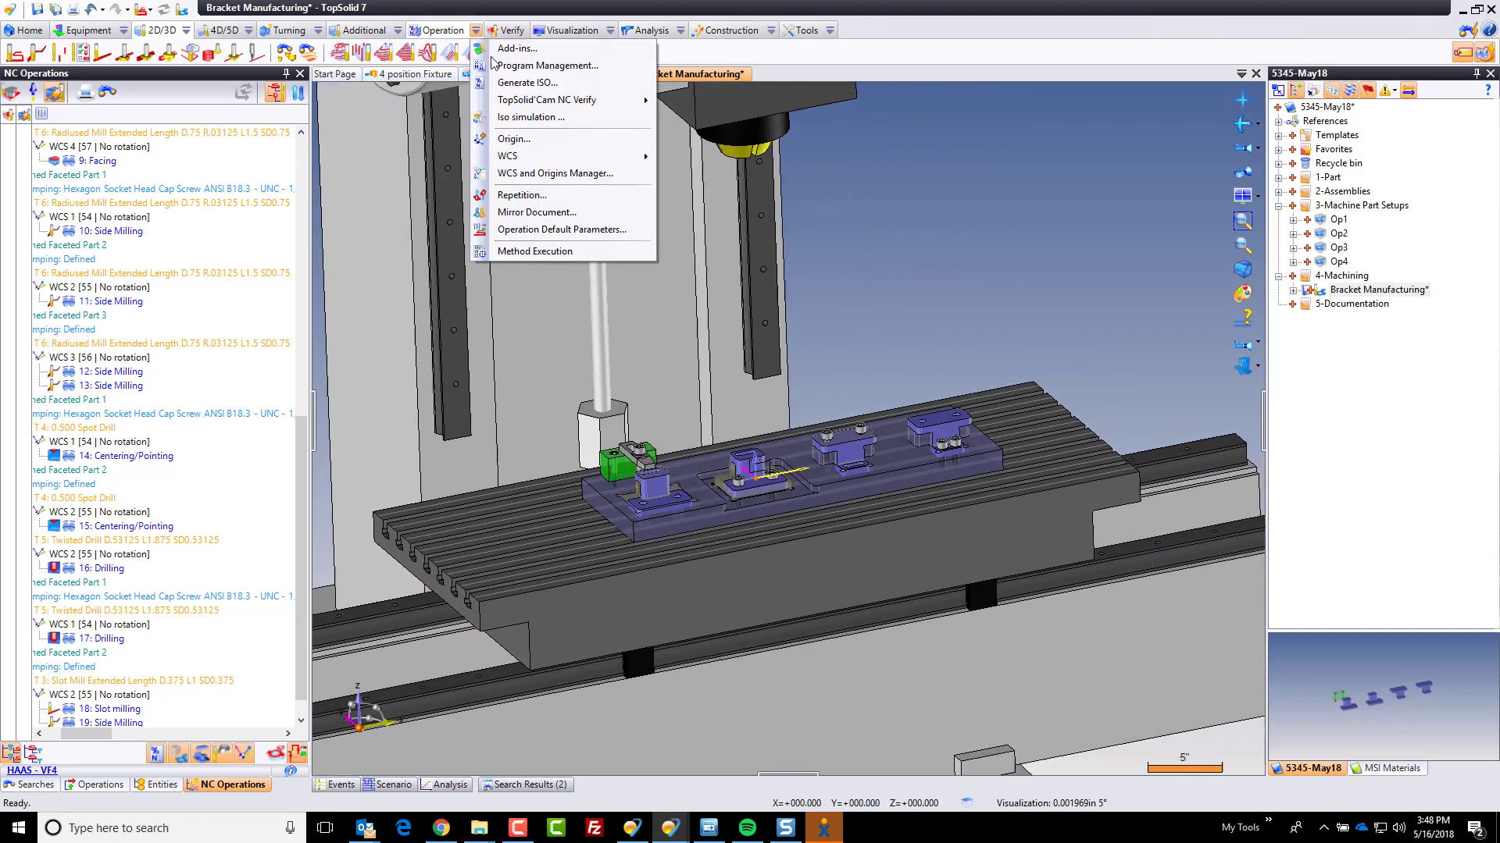
{"action": "left_click", "coordinate": [896, 273]}
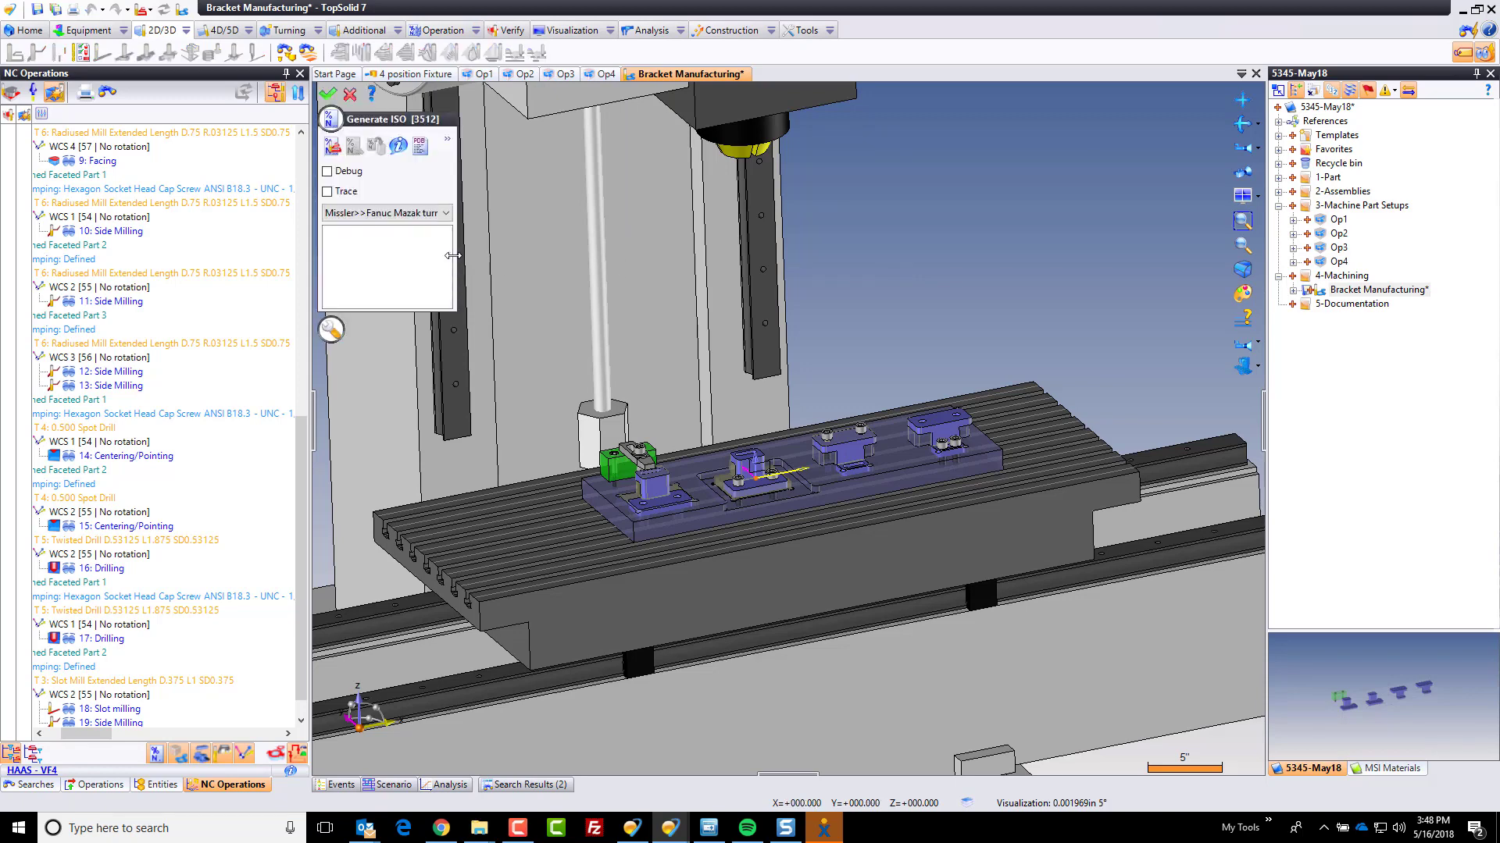
{"action": "left_click_drag", "start_coordinate": [452, 256], "coordinate": [622, 258]}
{"action": "left_click", "coordinate": [514, 213]}
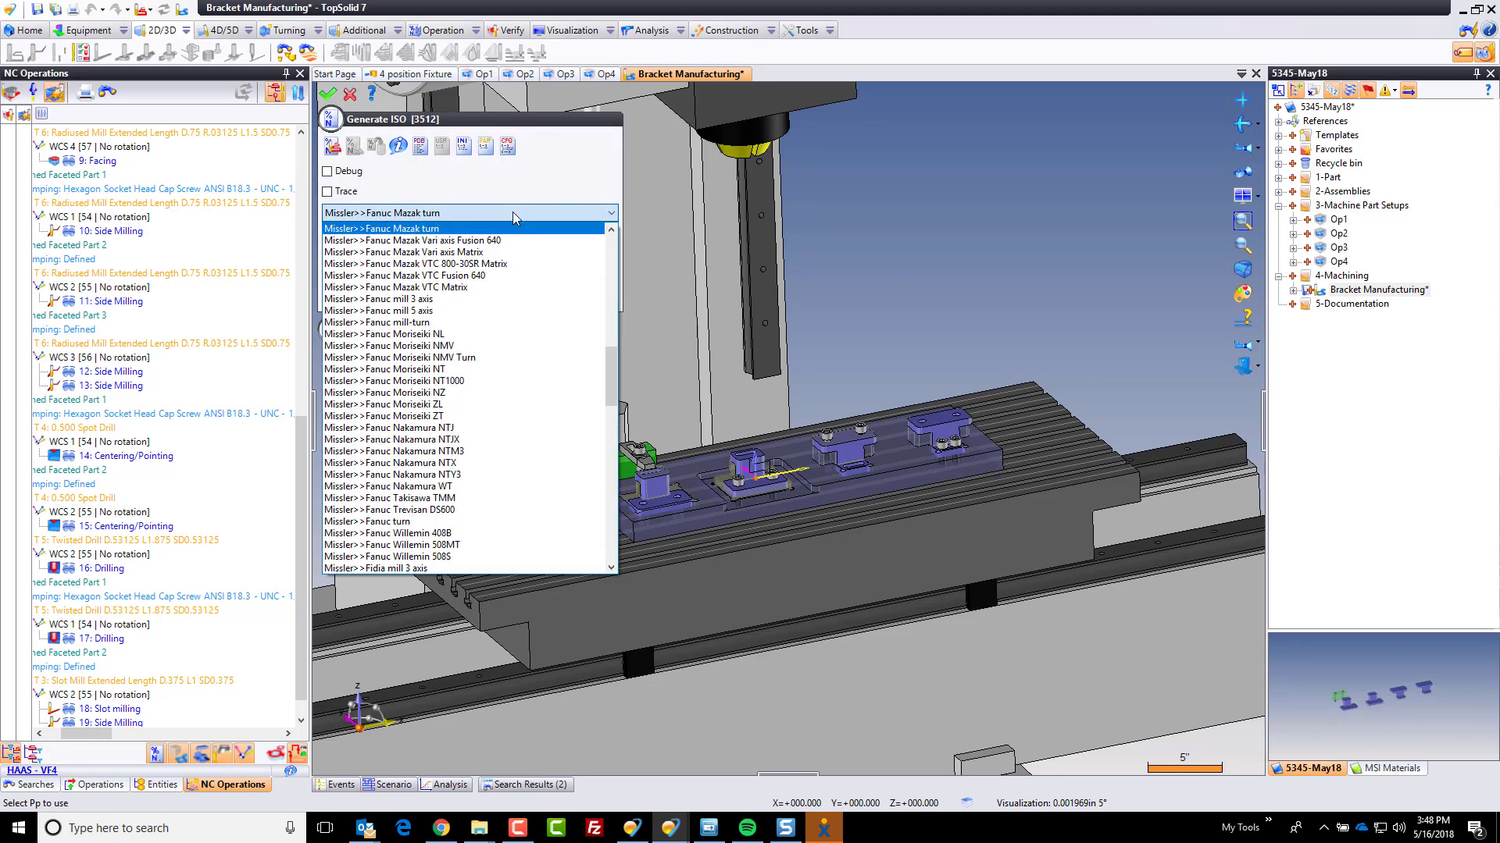
{"action": "left_click_drag", "start_coordinate": [606, 383], "coordinate": [596, 433]}
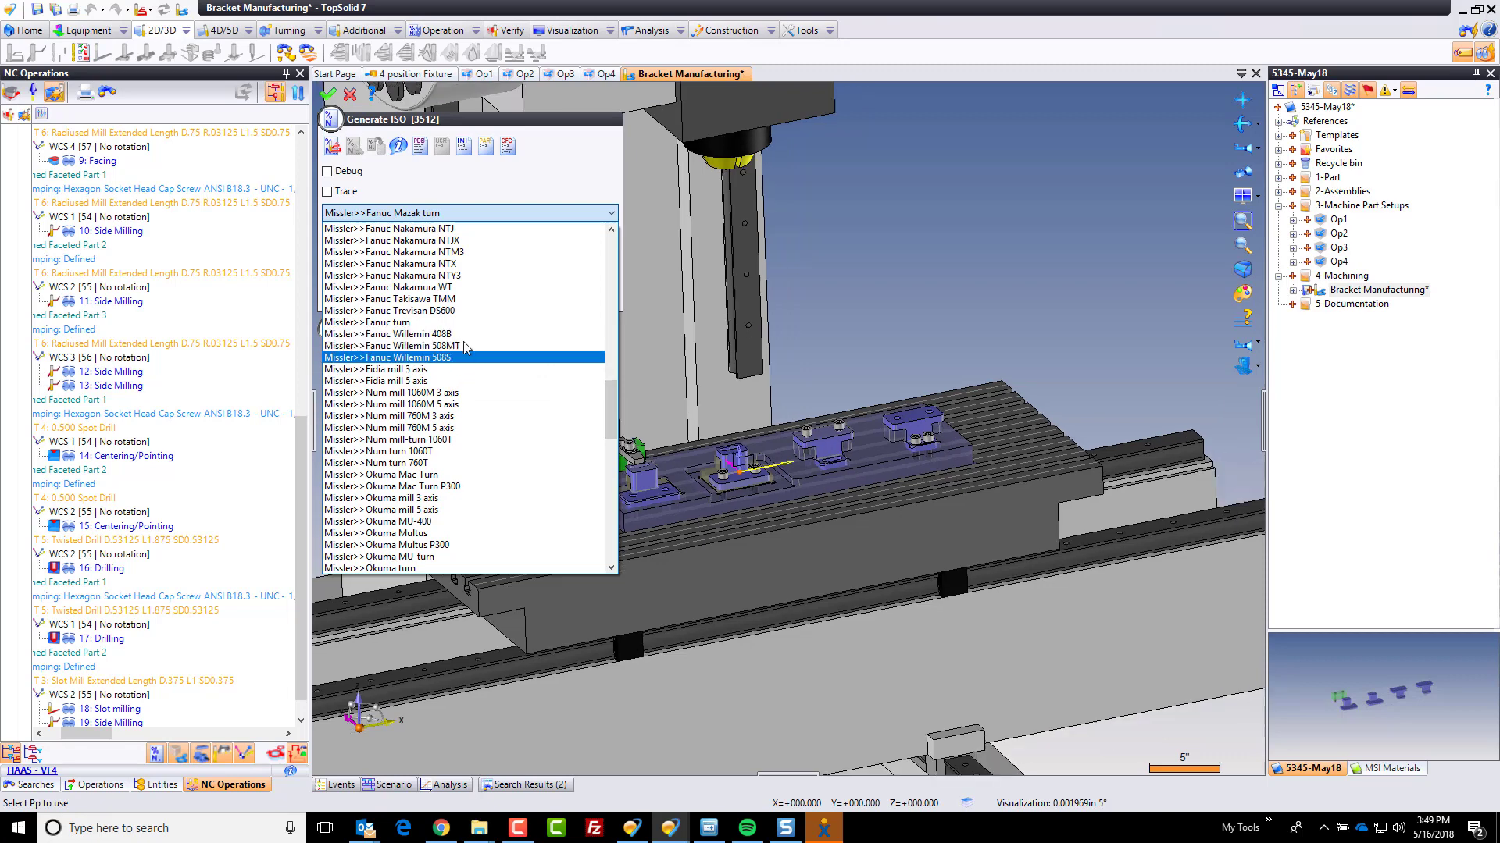
{"action": "scroll", "coordinate": [612, 387], "scroll_direction": "up", "scroll_amount": 2}
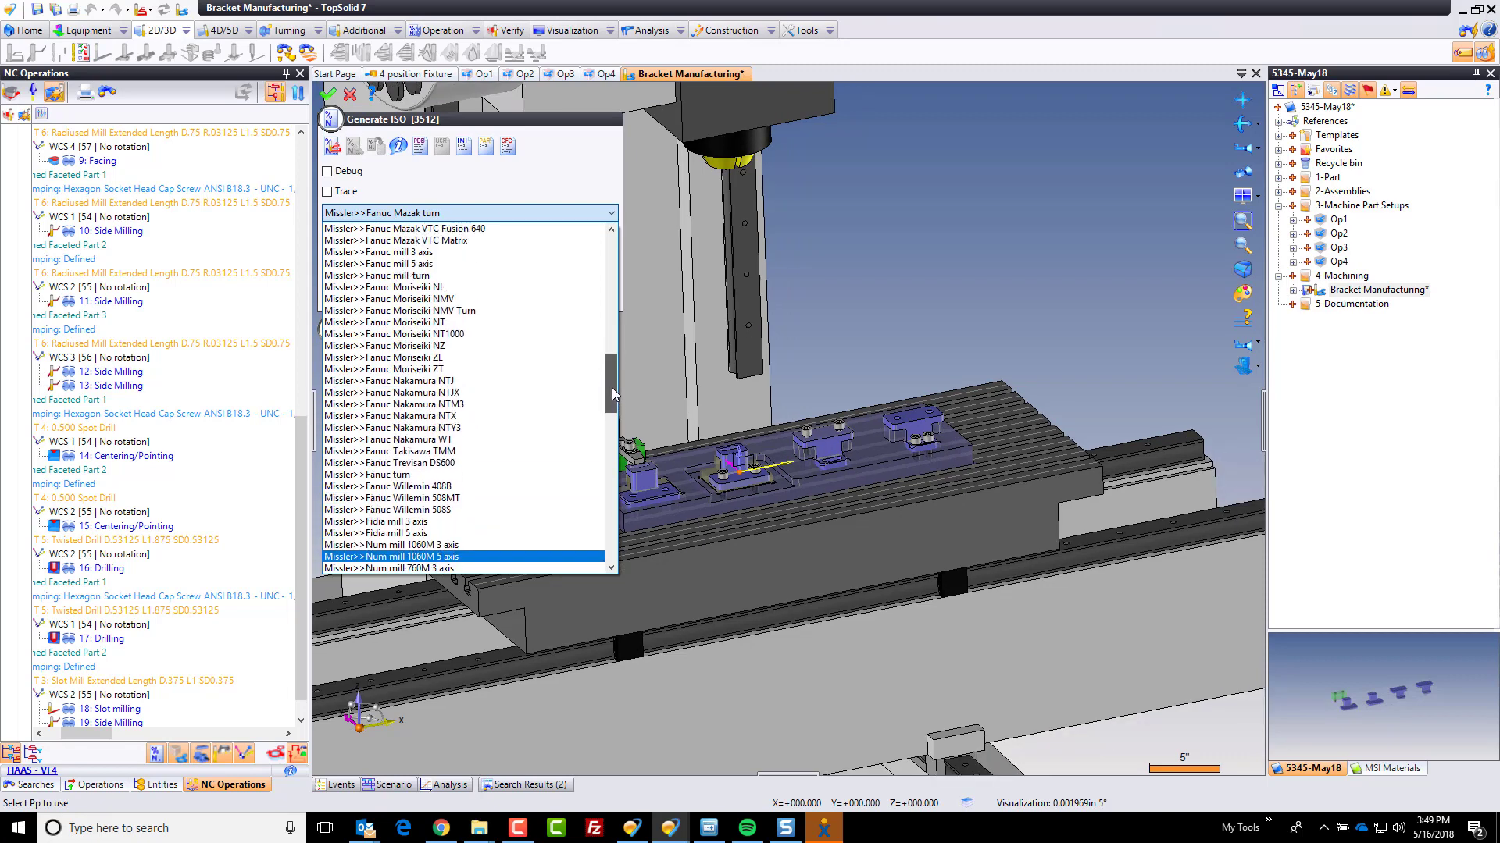
- Select Fanuc mill 3 axis, generate the program and save it as Bracket Manufacturing
{"action": "left_click", "coordinate": [383, 264]}
{"action": "left_click", "coordinate": [332, 147]}
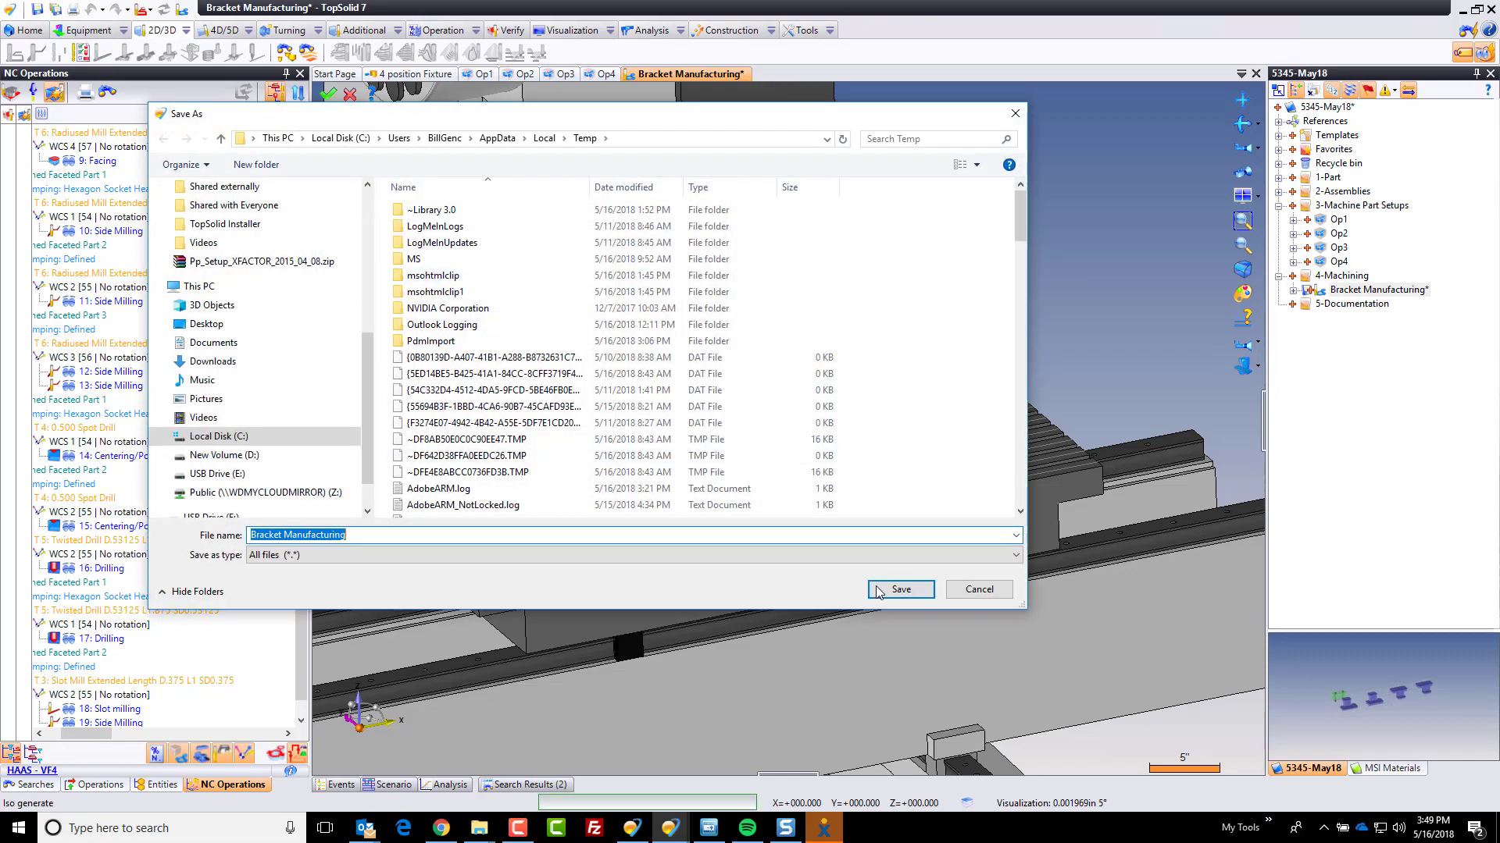
{"action": "left_click", "coordinate": [899, 588]}
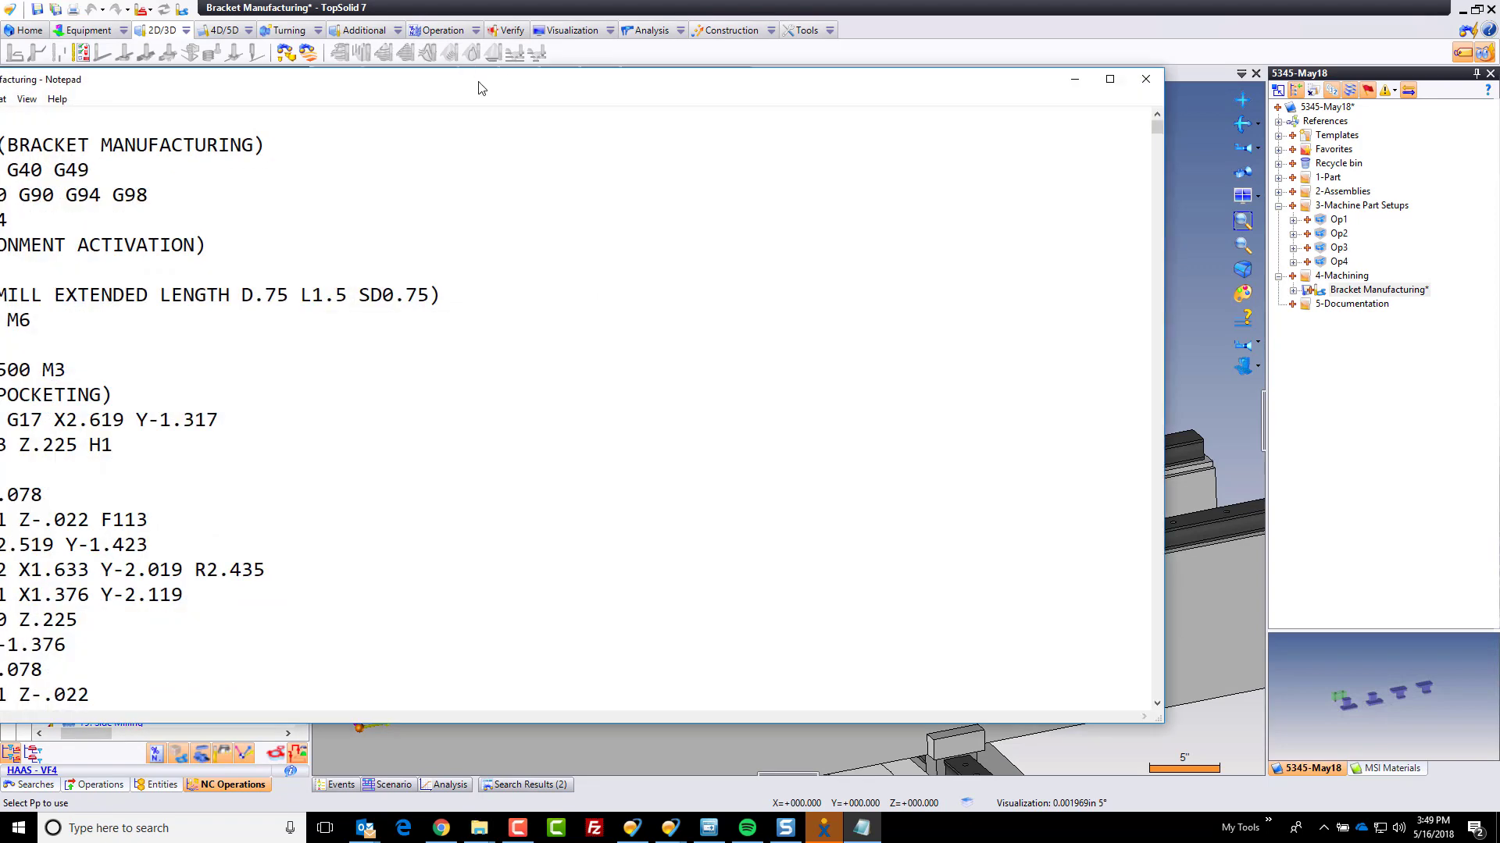
- In Notepad, highlight the T1 M6 tool change and scroll through the toolpath code to about N2370
{"action": "left_click_drag", "start_coordinate": [481, 89], "coordinate": [791, 108]}
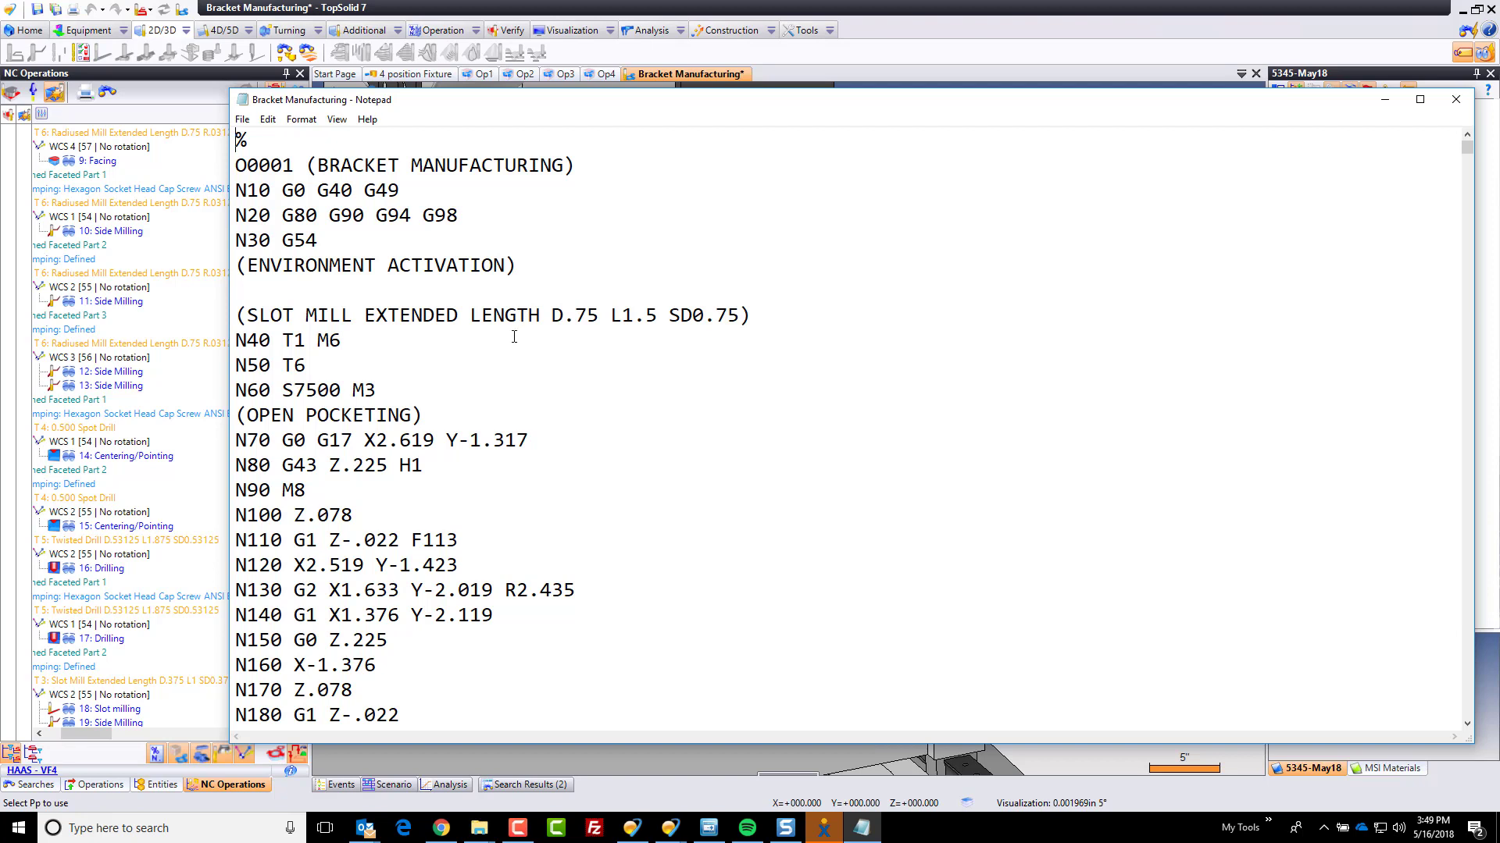
{"action": "left_click_drag", "start_coordinate": [283, 339], "coordinate": [341, 341]}
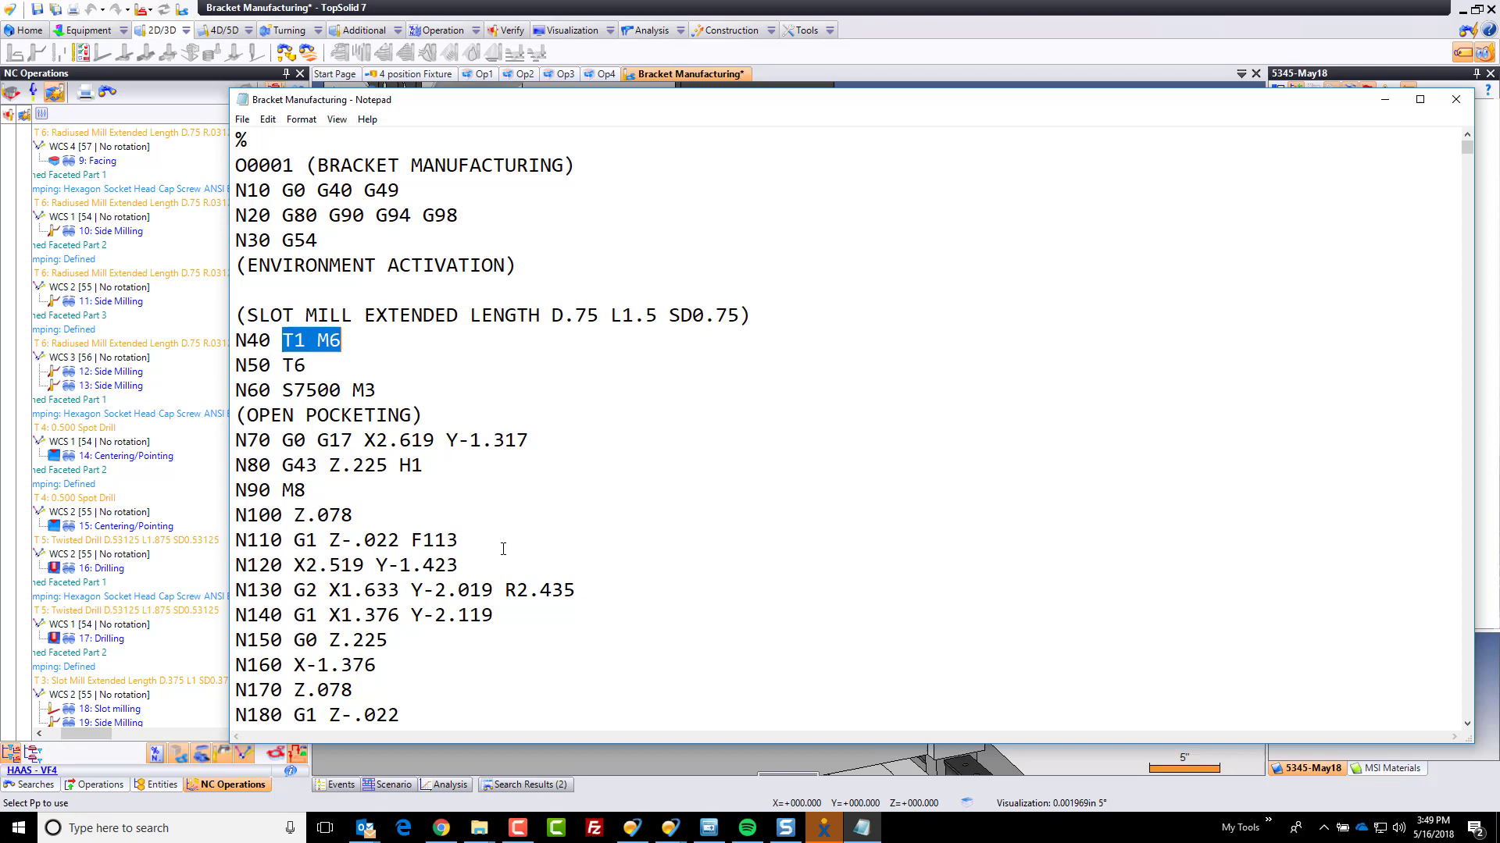
{"action": "left_click_drag", "start_coordinate": [320, 240], "coordinate": [282, 239]}
{"action": "scroll", "coordinate": [462, 445], "scroll_direction": "down", "scroll_amount": 12}
{"action": "scroll", "coordinate": [462, 446], "scroll_direction": "down", "scroll_amount": 20}
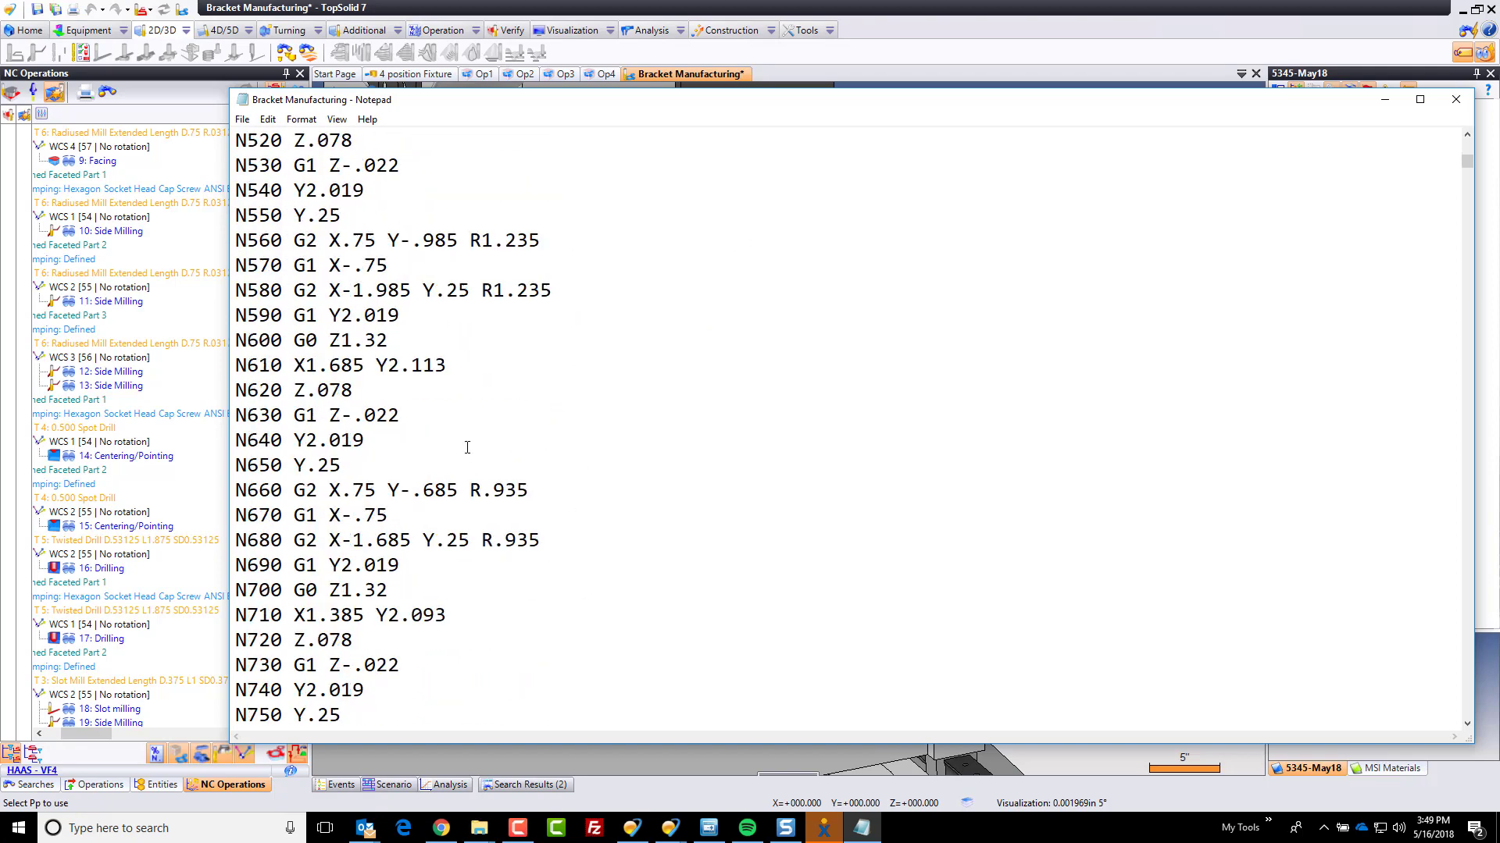
{"action": "scroll", "coordinate": [470, 448], "scroll_direction": "down", "scroll_amount": 20}
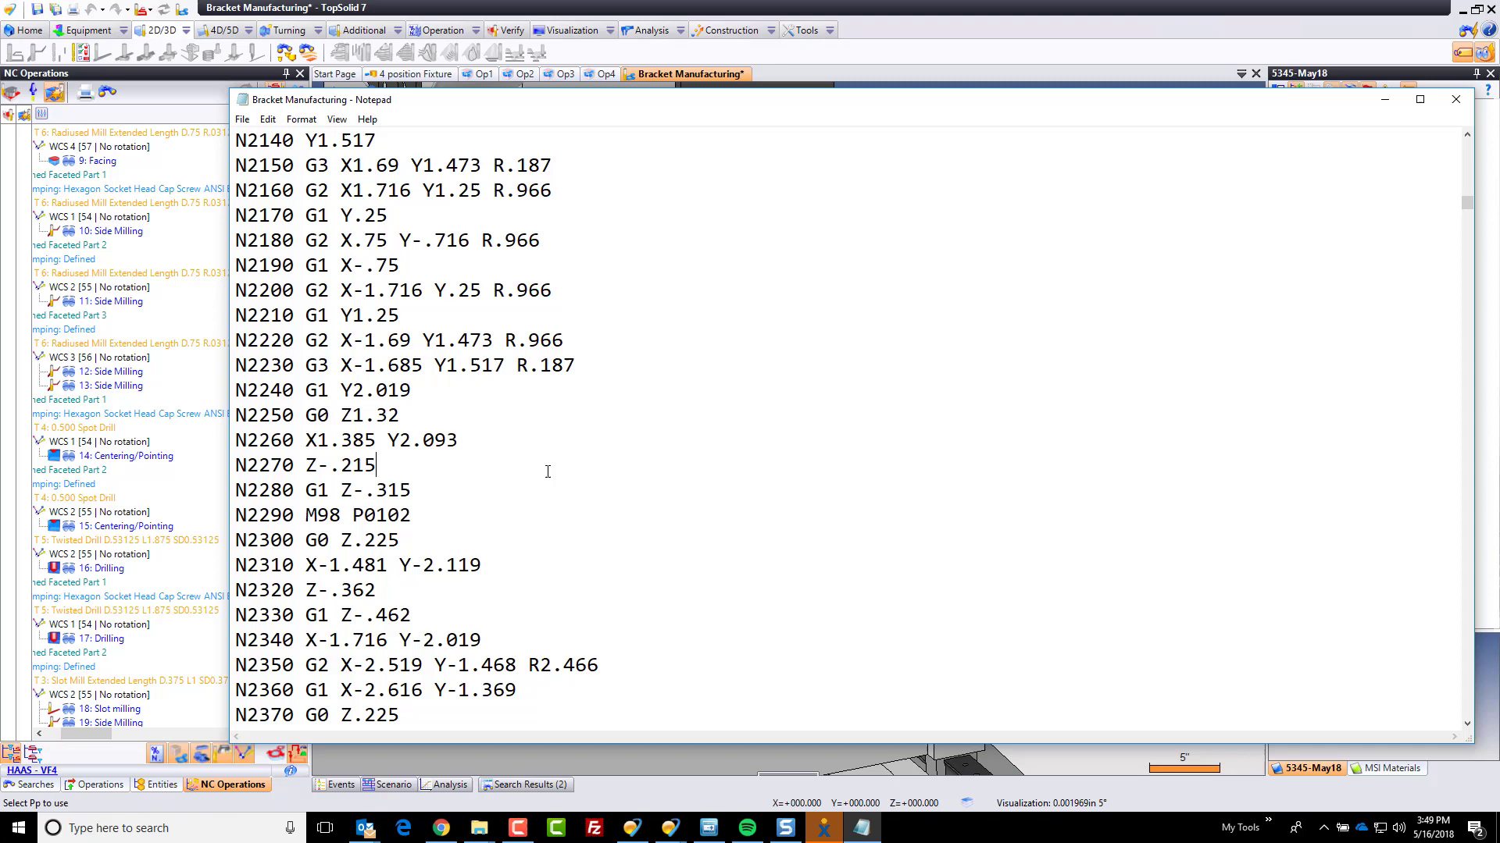
- Search for "(" to reach the FACING block and highlight G55 and the Z3. retract at N8410
{"action": "key", "text": "ctrl+f"}
{"action": "key", "text": "Return"}
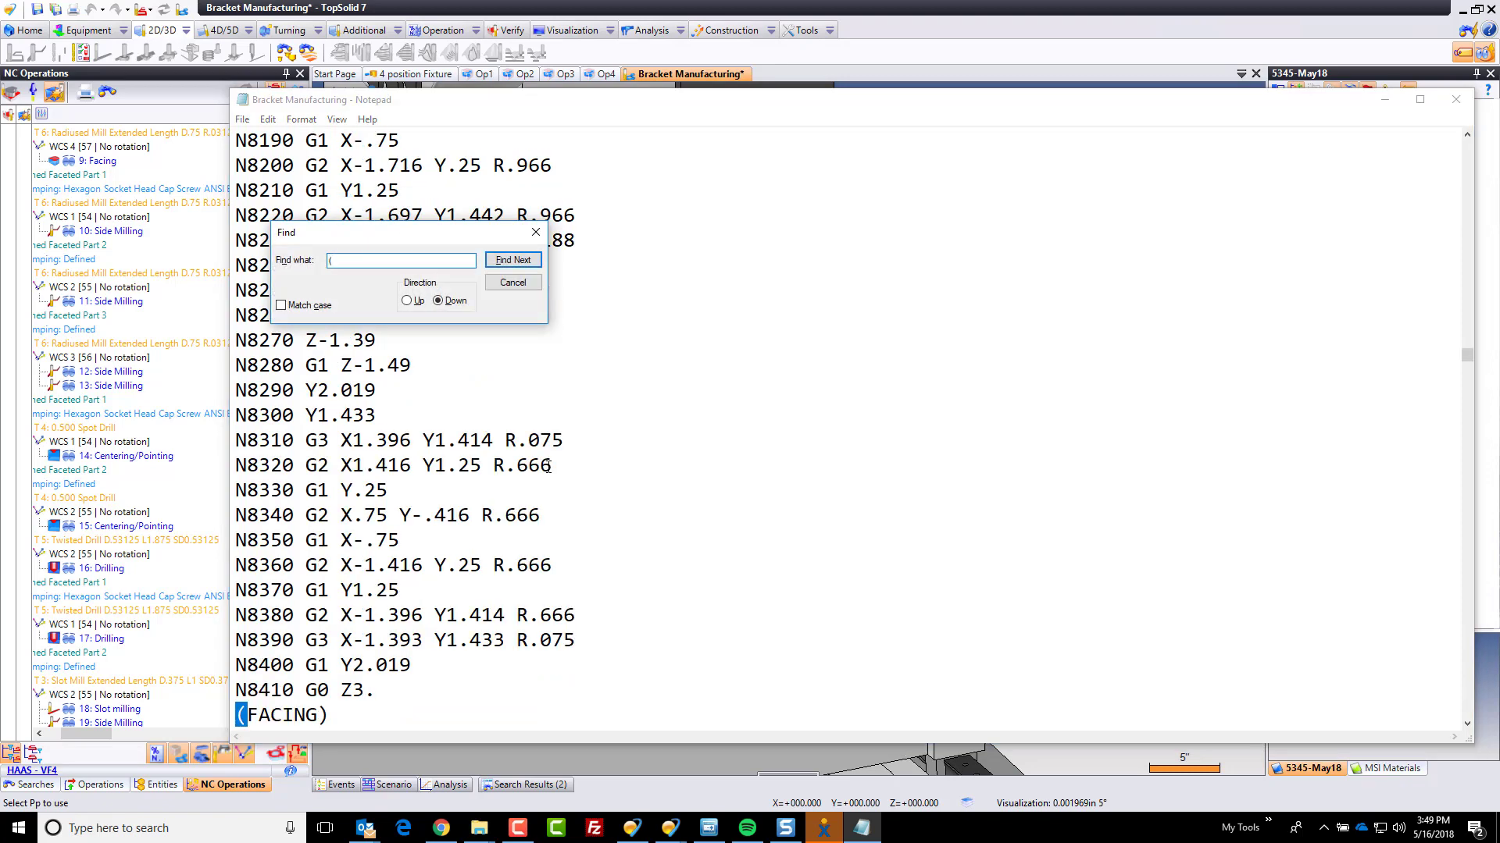
{"action": "scroll", "coordinate": [675, 577], "scroll_direction": "down", "scroll_amount": 3}
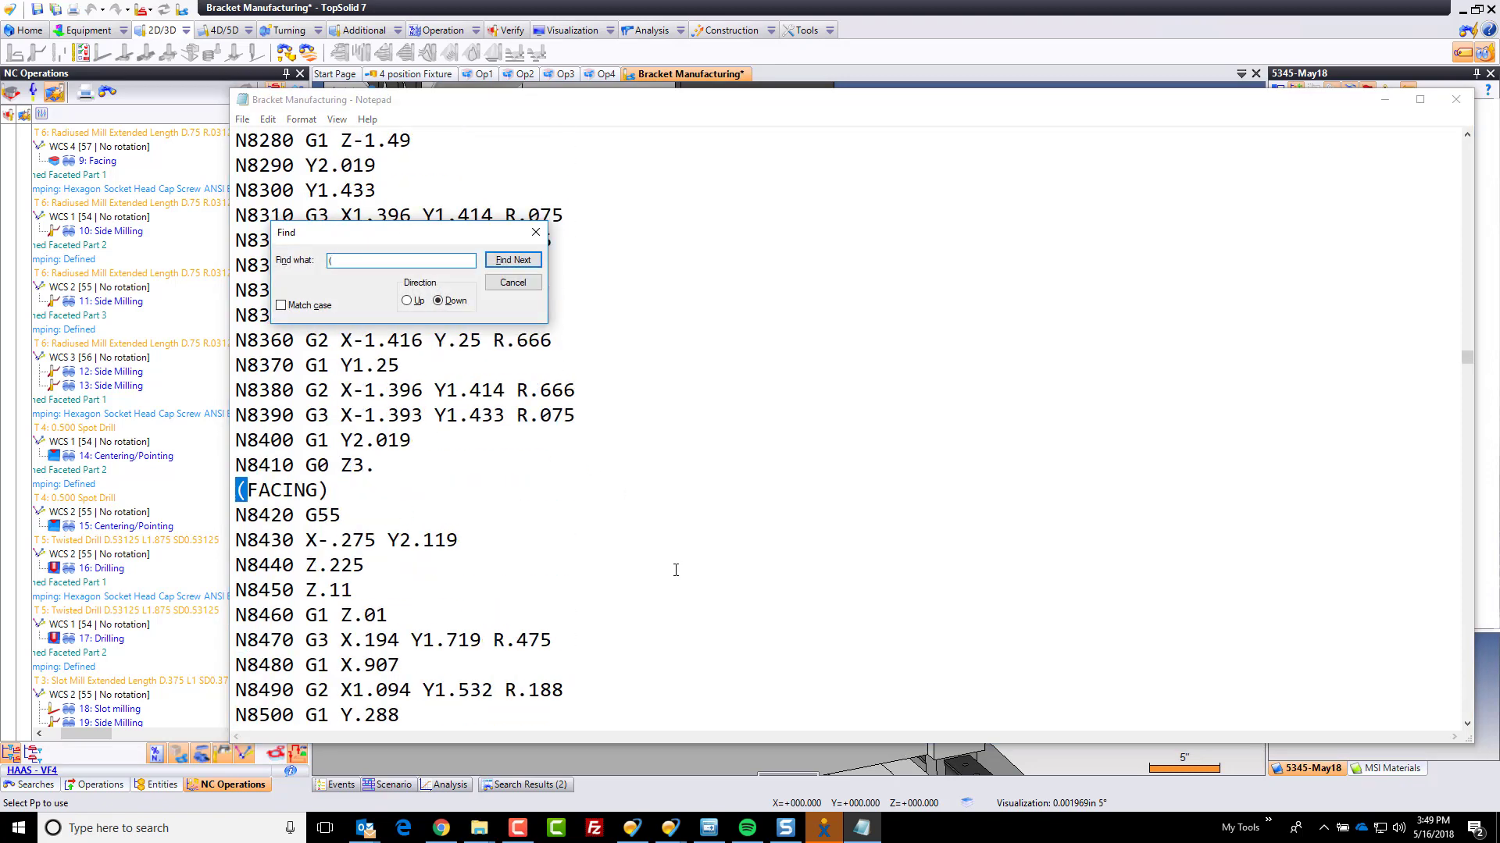
{"action": "double_click", "coordinate": [323, 514]}
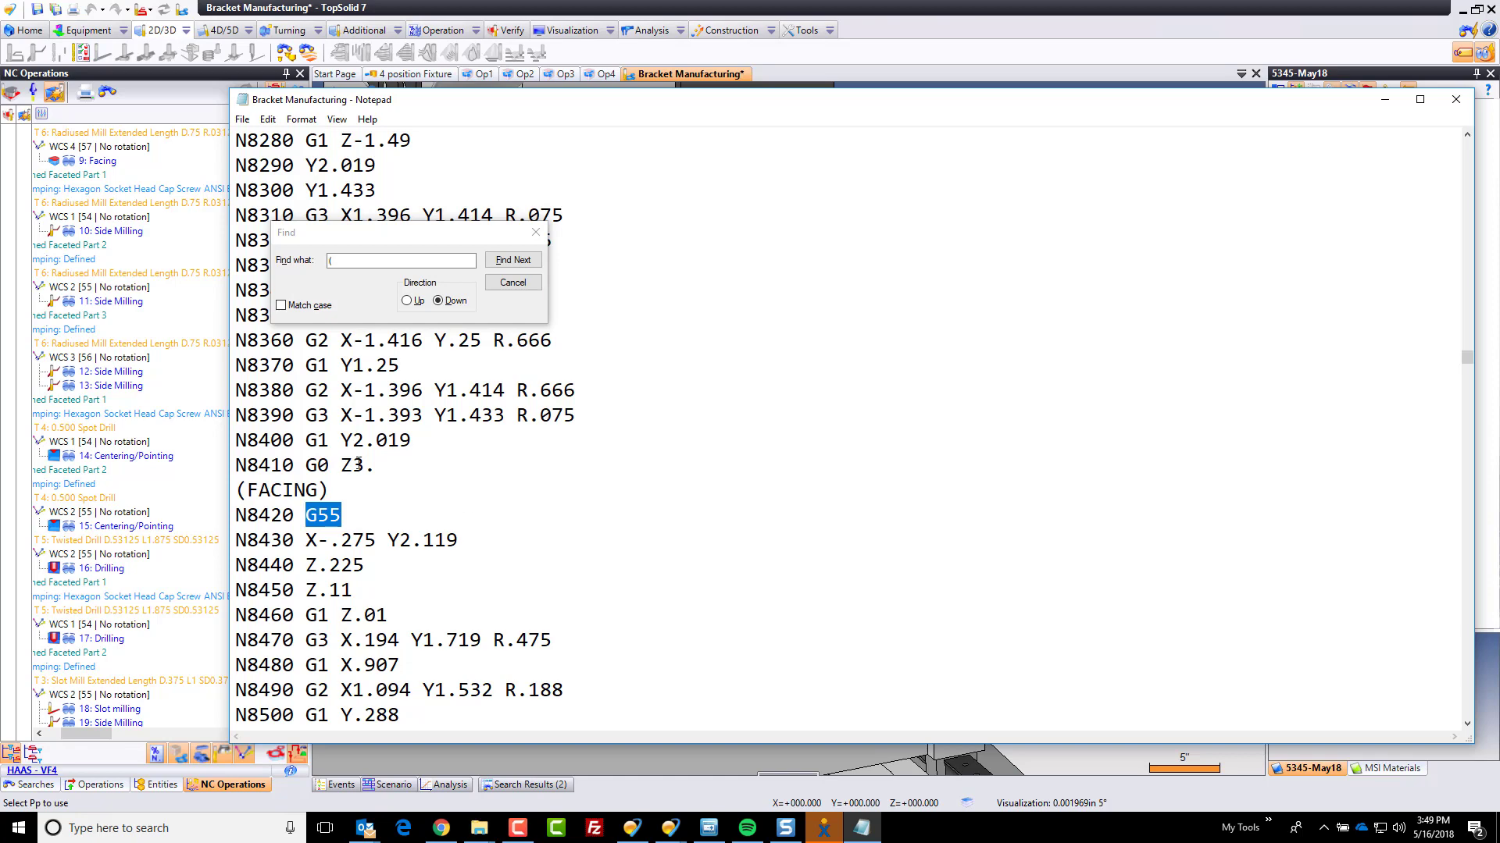
{"action": "left_click_drag", "start_coordinate": [355, 465], "coordinate": [385, 471]}
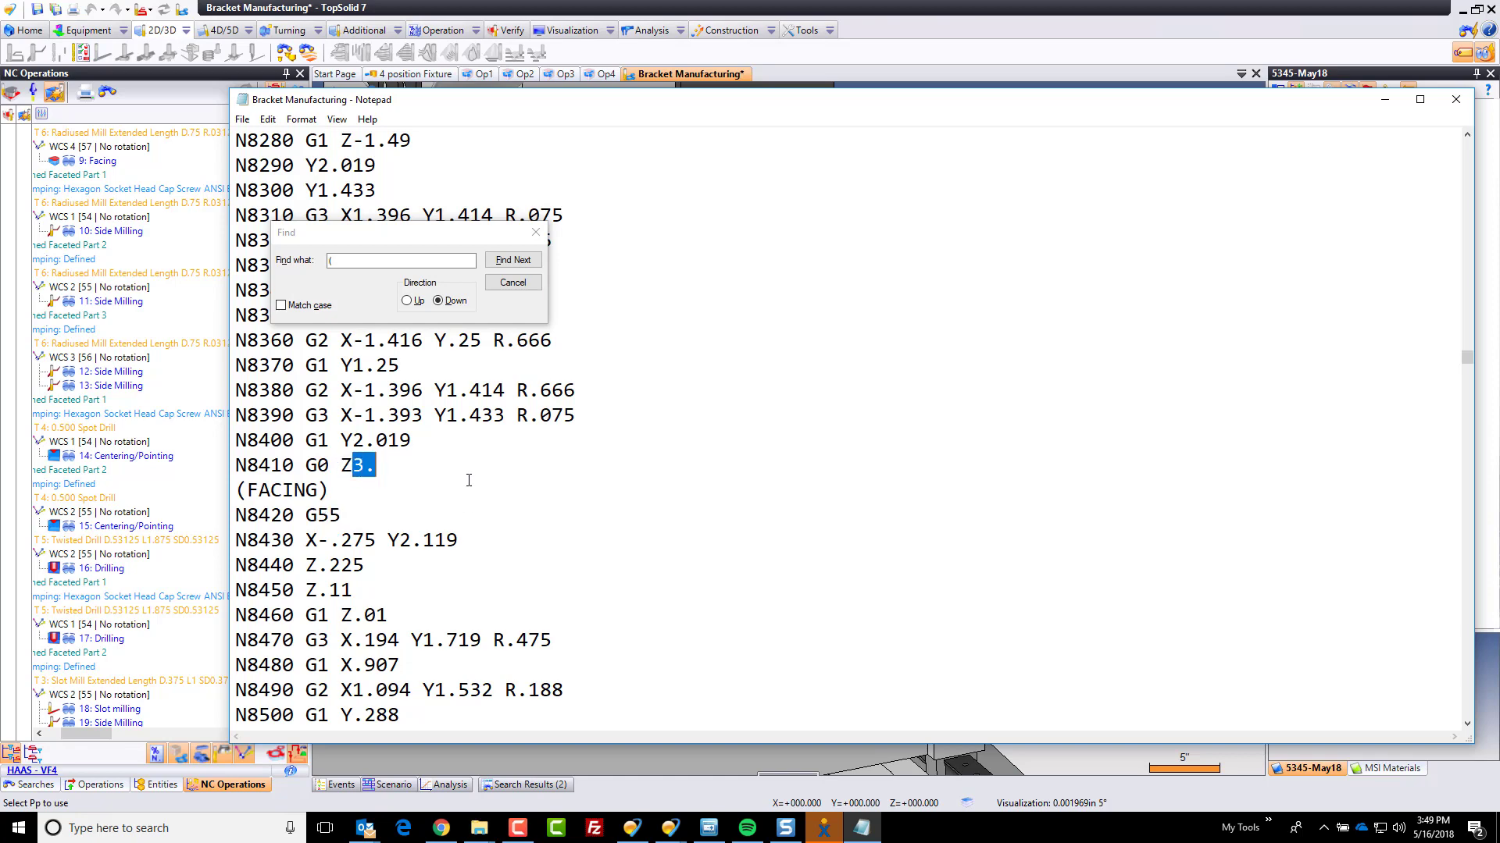
- Close Find, scroll back to N4540 and highlight the M98 P0102 subprogram call
{"action": "left_click", "coordinate": [512, 282]}
{"action": "left_click_drag", "start_coordinate": [1467, 367], "coordinate": [1473, 271]}
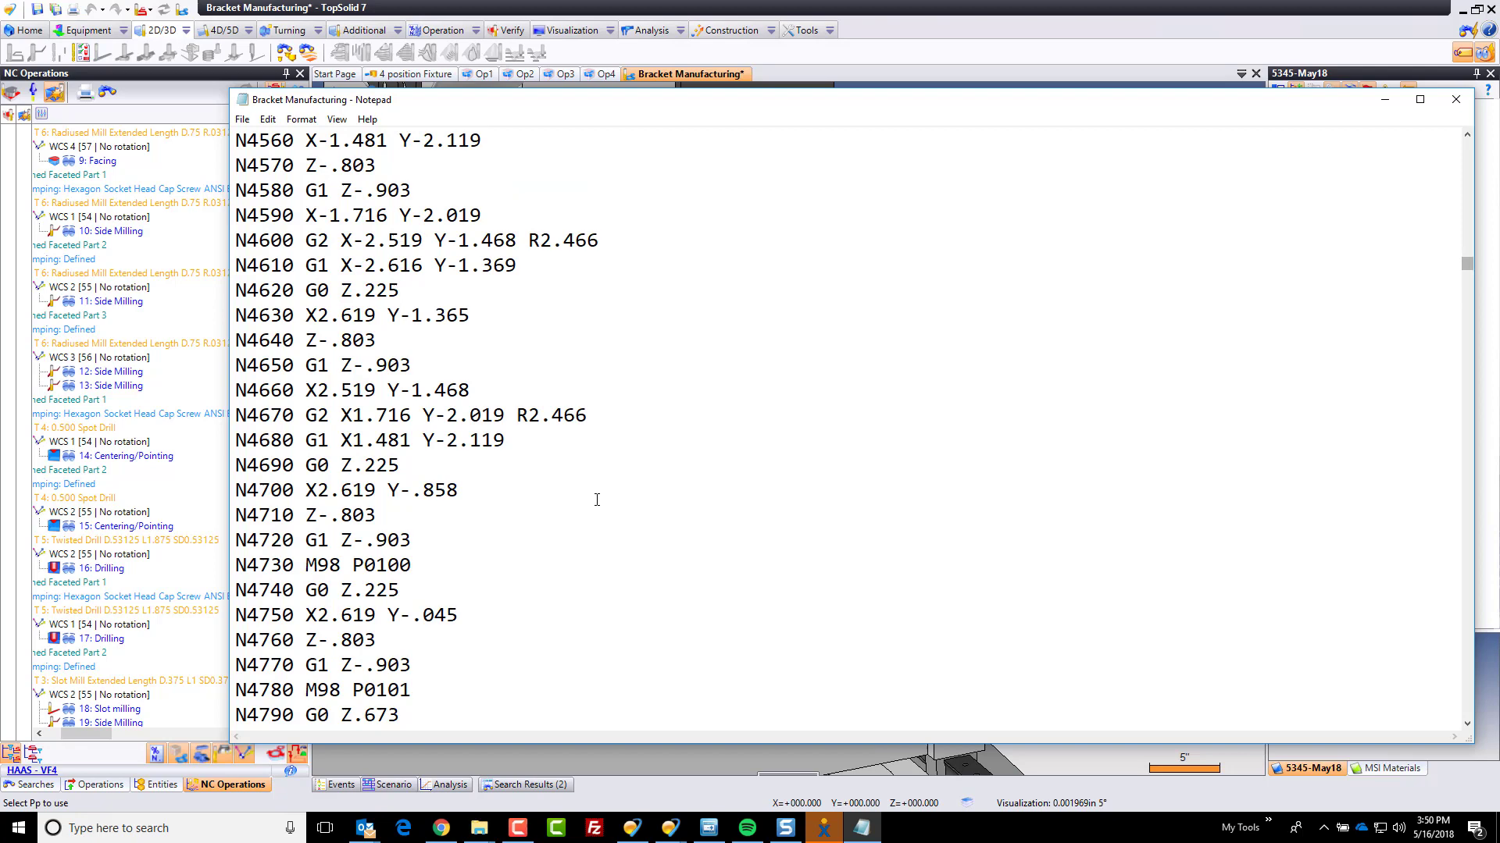
{"action": "scroll", "coordinate": [546, 463], "scroll_direction": "up", "scroll_amount": 8}
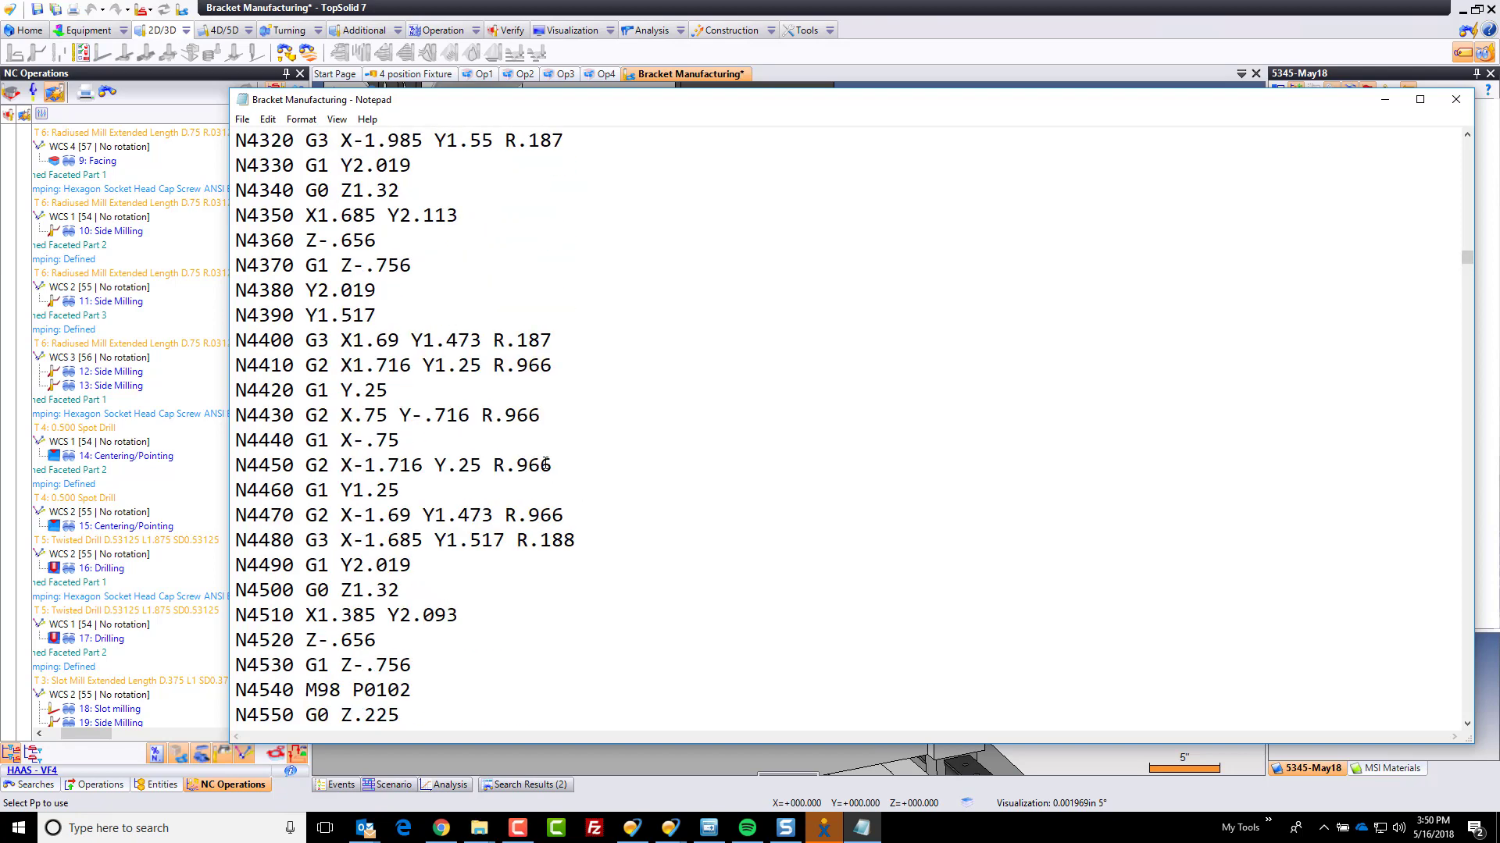
{"action": "left_click_drag", "start_coordinate": [431, 688], "coordinate": [305, 690]}
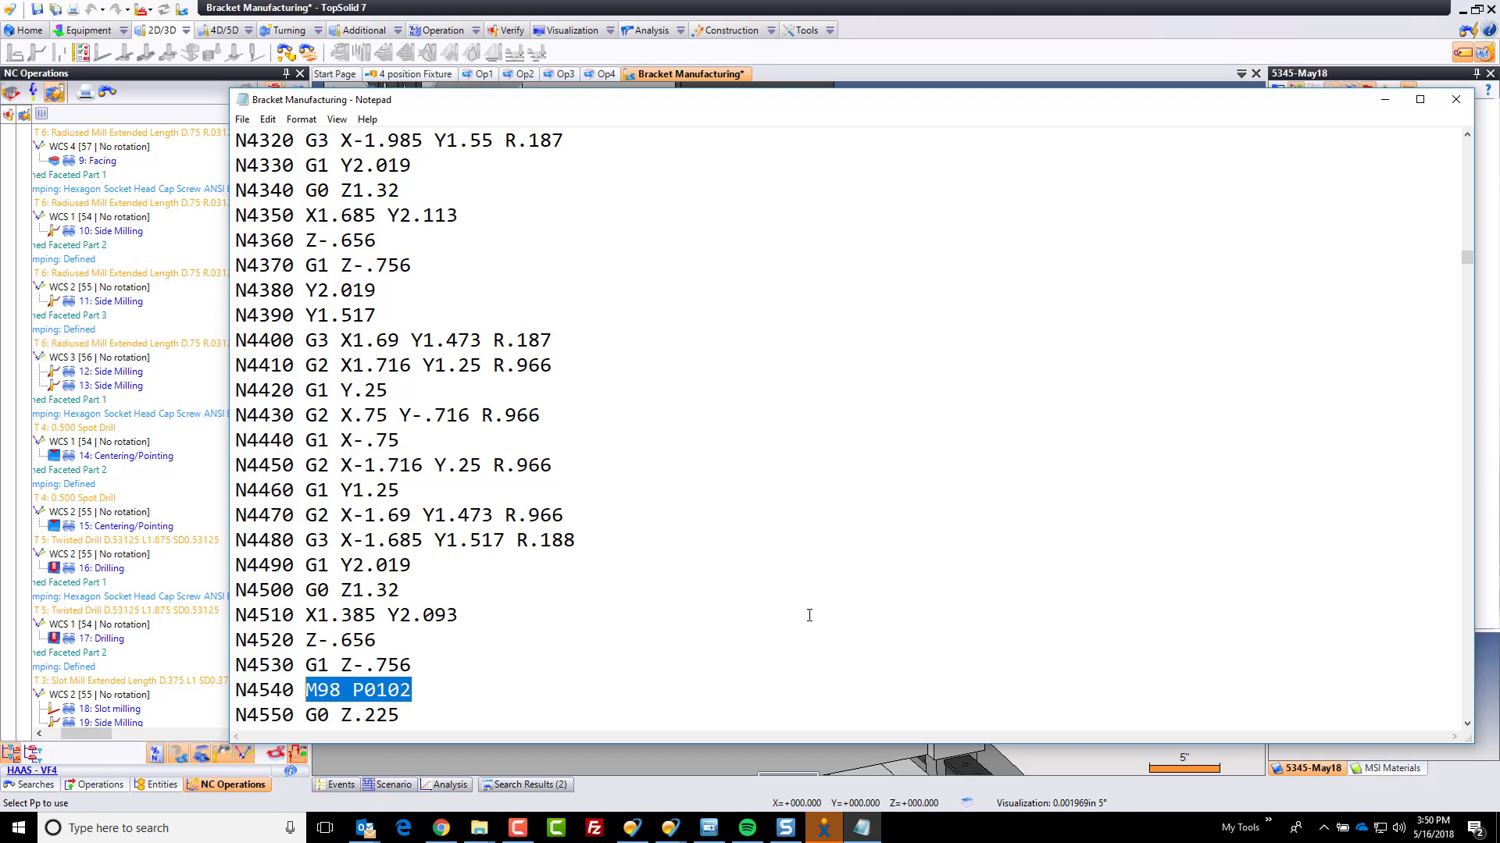
- Close Notepad, keep Use sub programs enabled in the post-processor configuration, and finish ISO generation
{"action": "left_click", "coordinate": [1455, 99]}
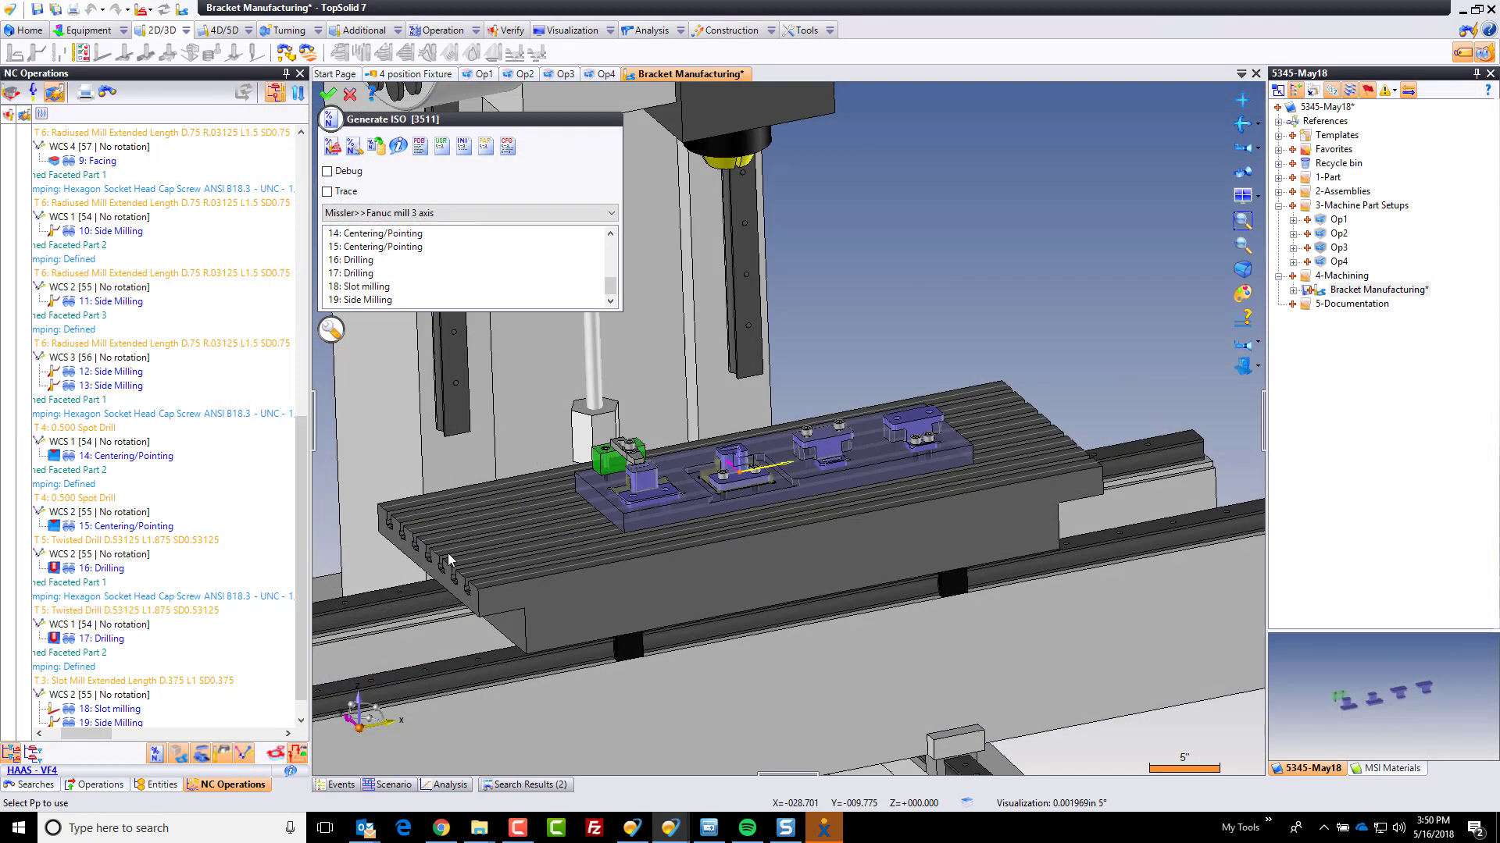
{"action": "left_click", "coordinate": [332, 329]}
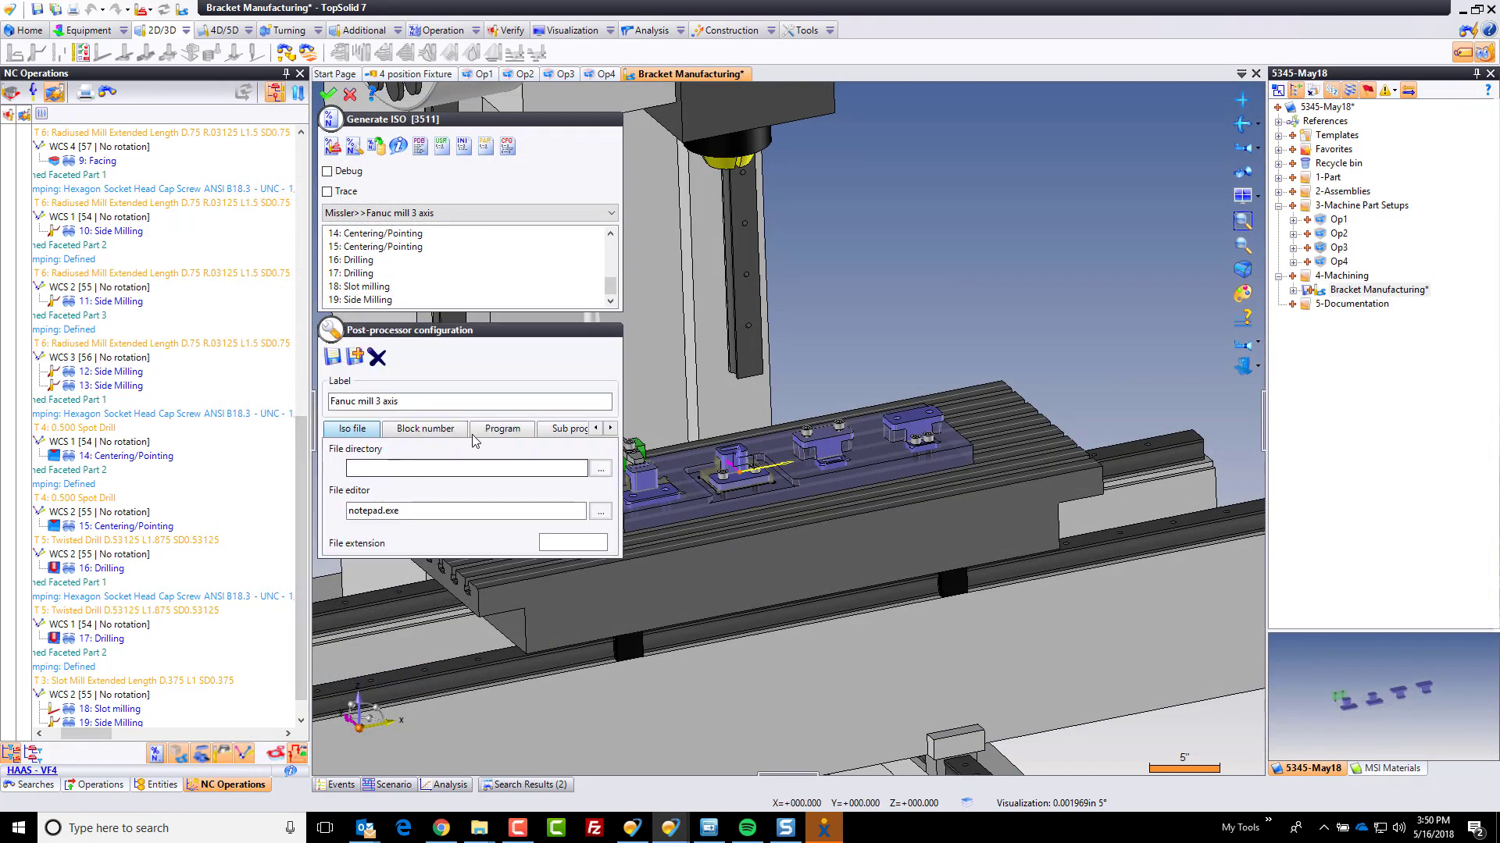
{"action": "left_click", "coordinate": [573, 430]}
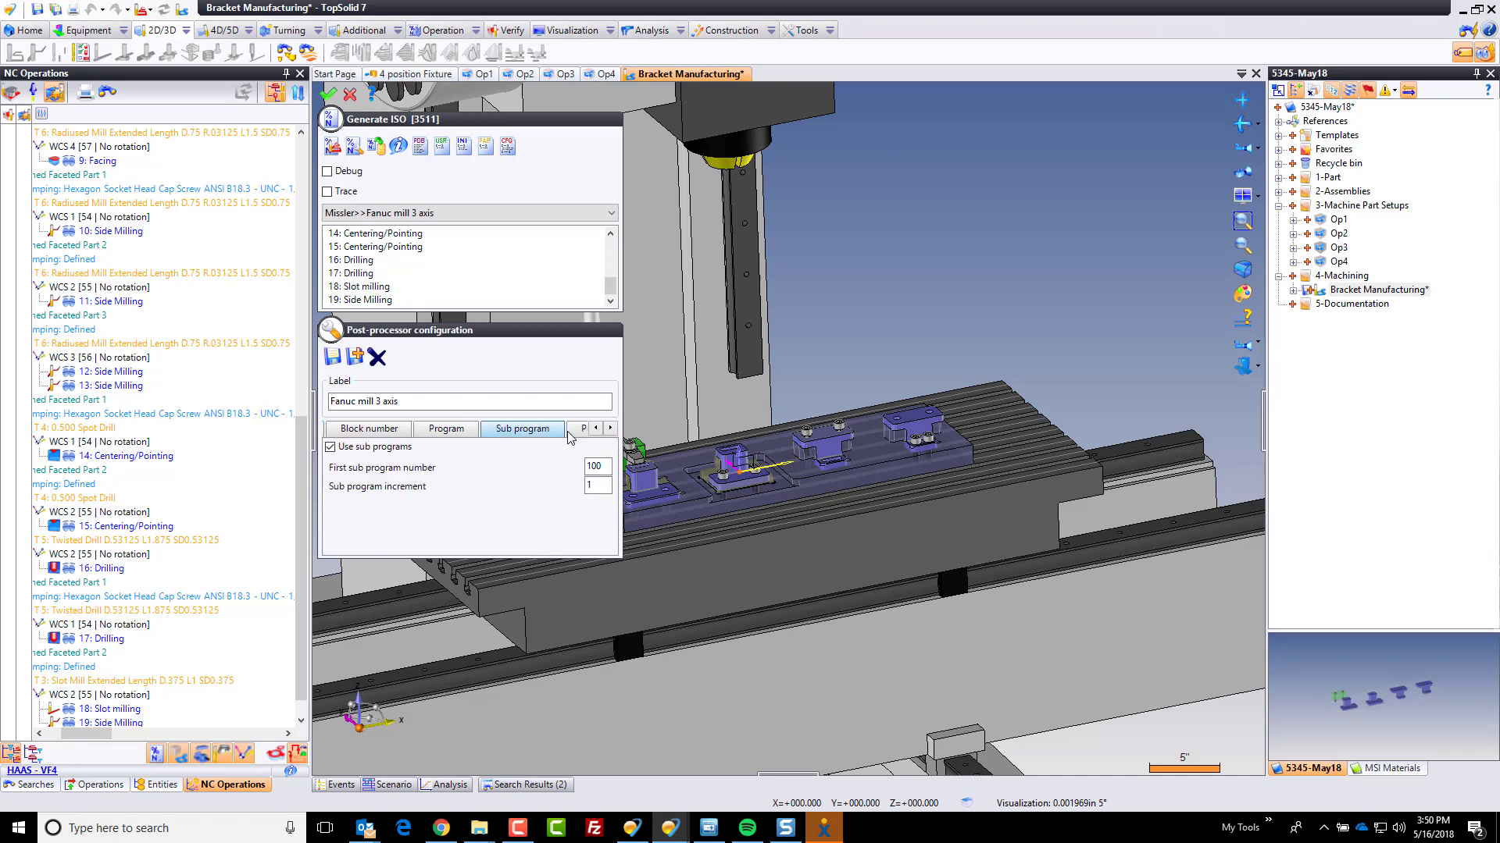
{"action": "left_click", "coordinate": [330, 448]}
{"action": "left_click", "coordinate": [330, 448]}
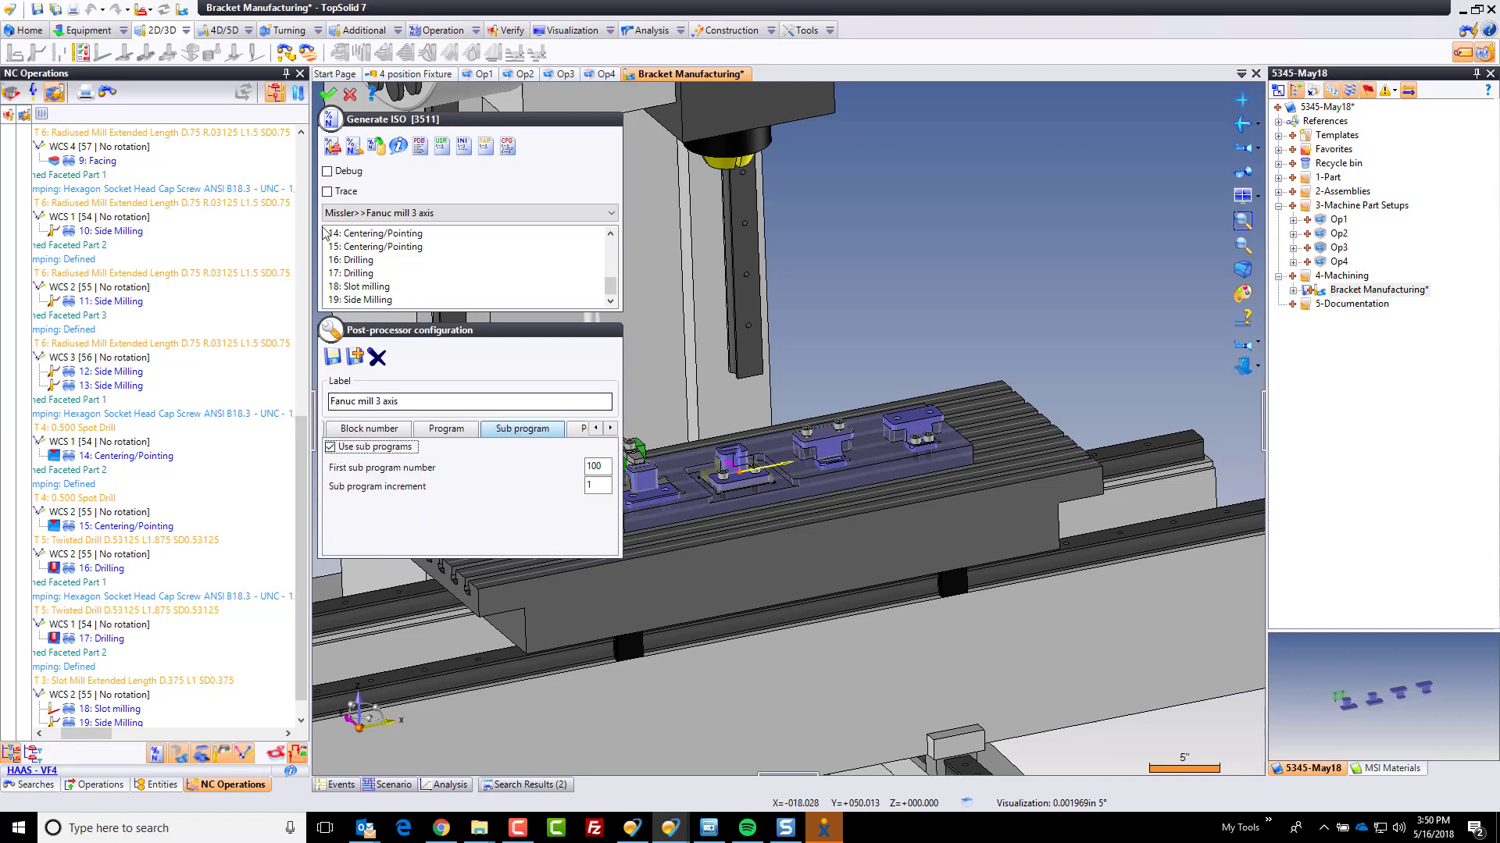
{"action": "left_click", "coordinate": [329, 93]}
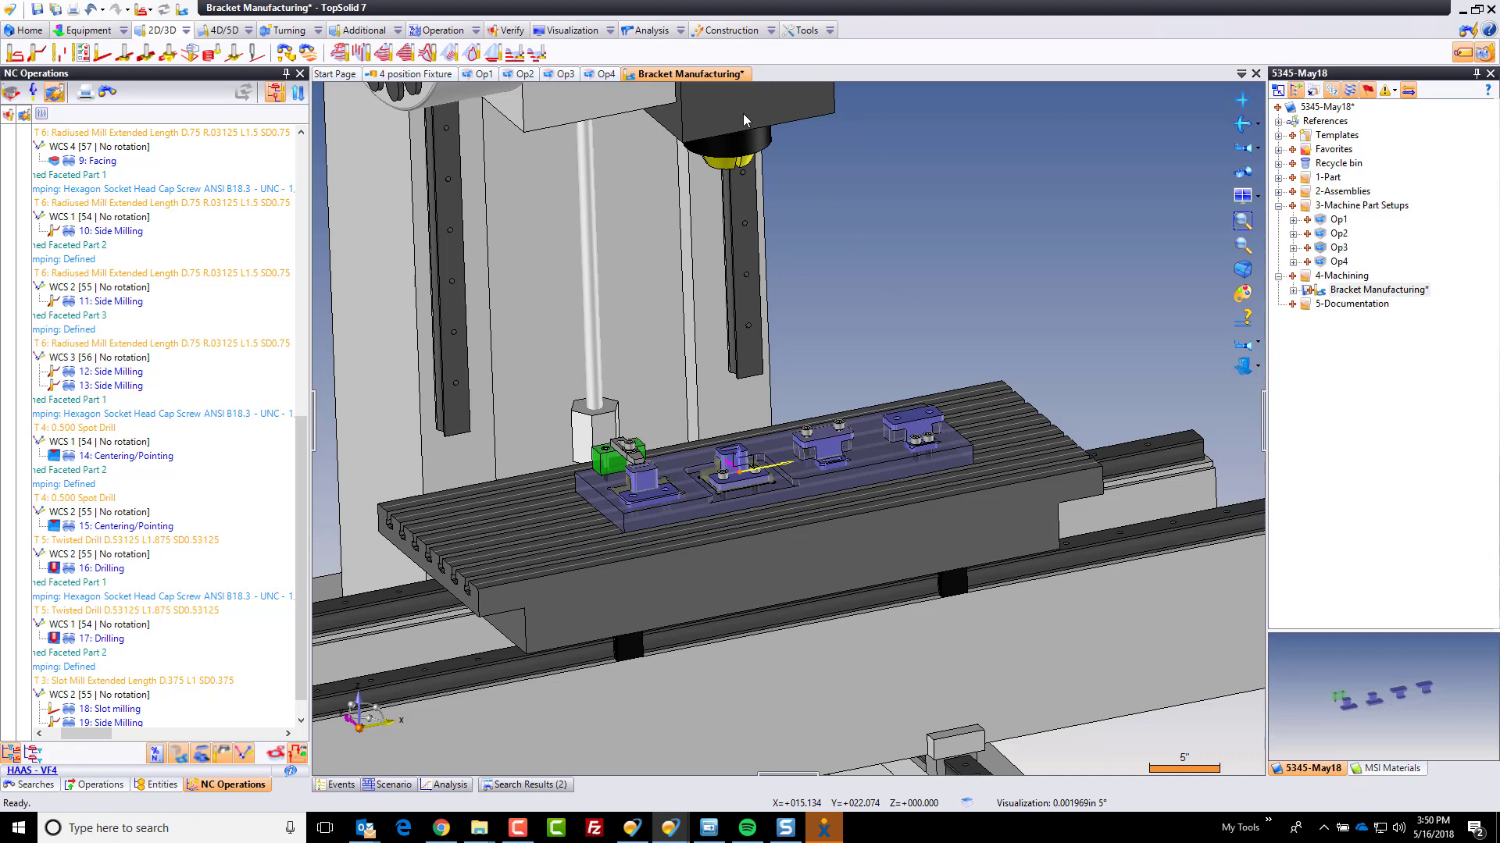
- Save the project and create a Drafting document from the Imperial Operations with drawings template
{"action": "key", "text": "ctrl+s"}
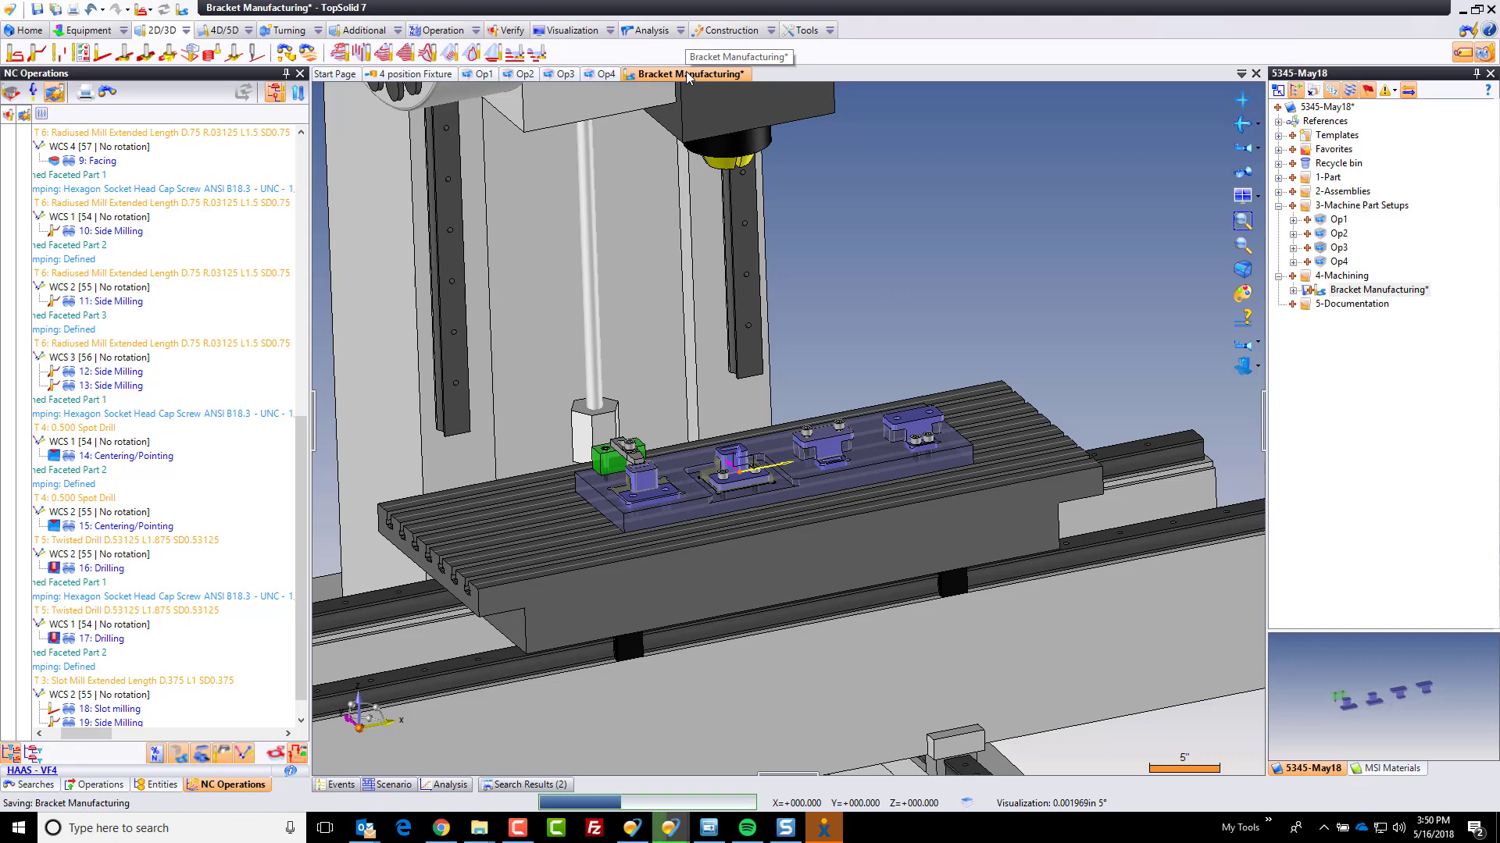
{"action": "right_click", "coordinate": [687, 75]}
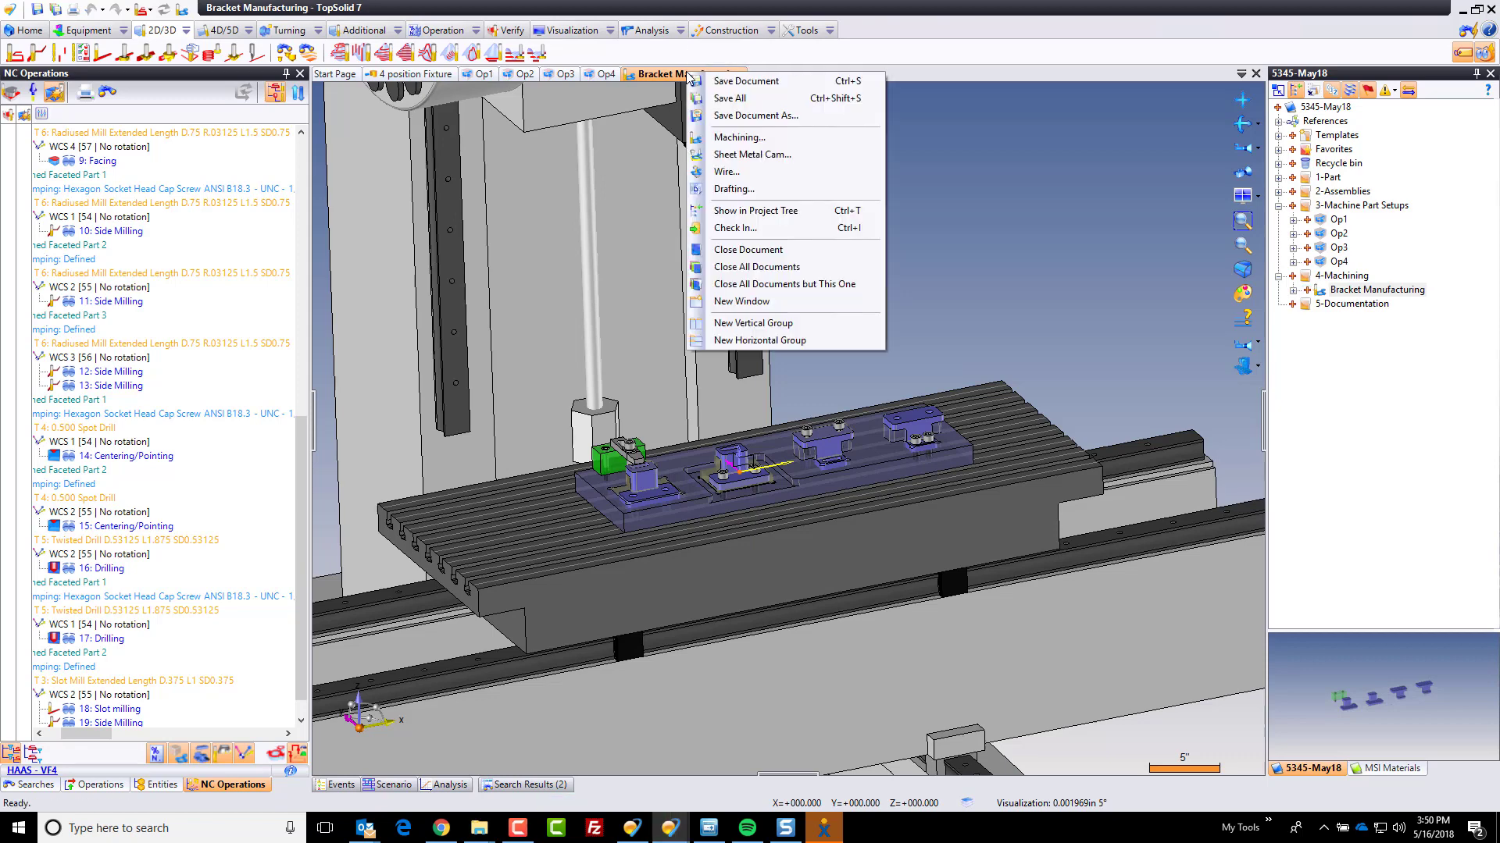
{"action": "left_click", "coordinate": [761, 191]}
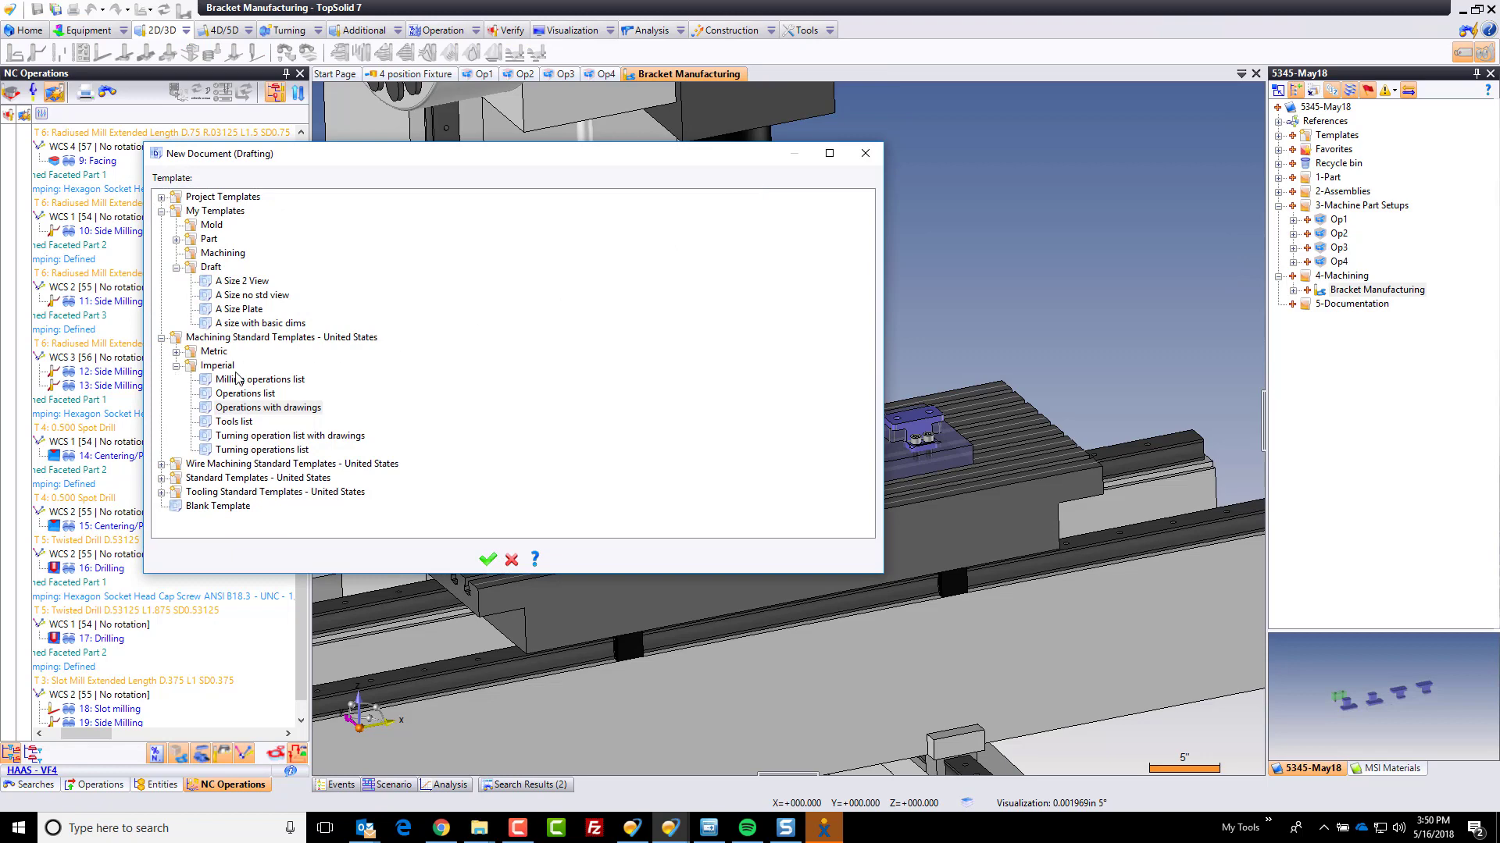
{"action": "left_click", "coordinate": [252, 410]}
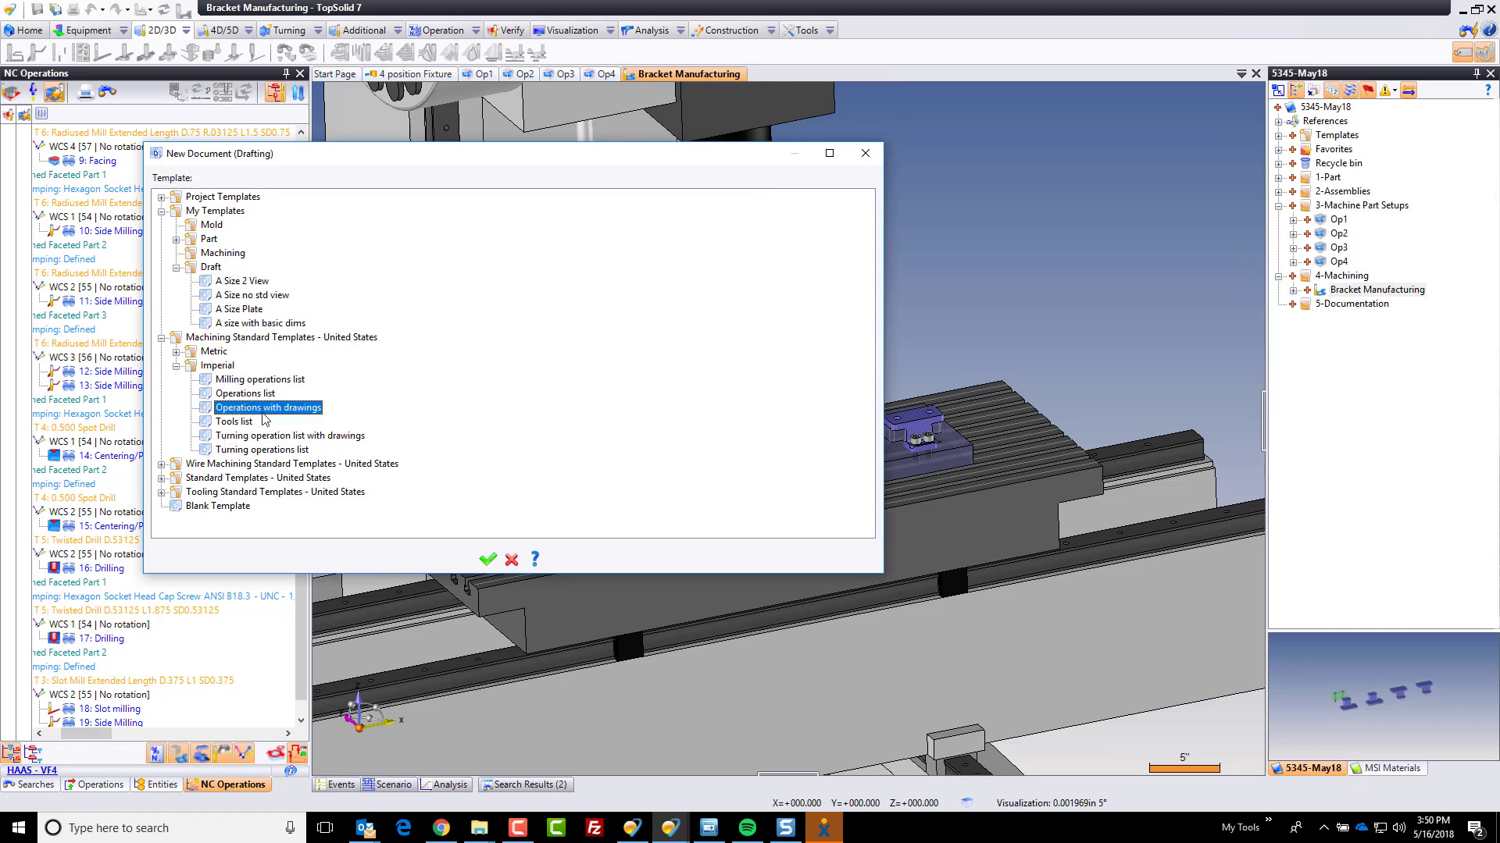
{"action": "left_click", "coordinate": [487, 559]}
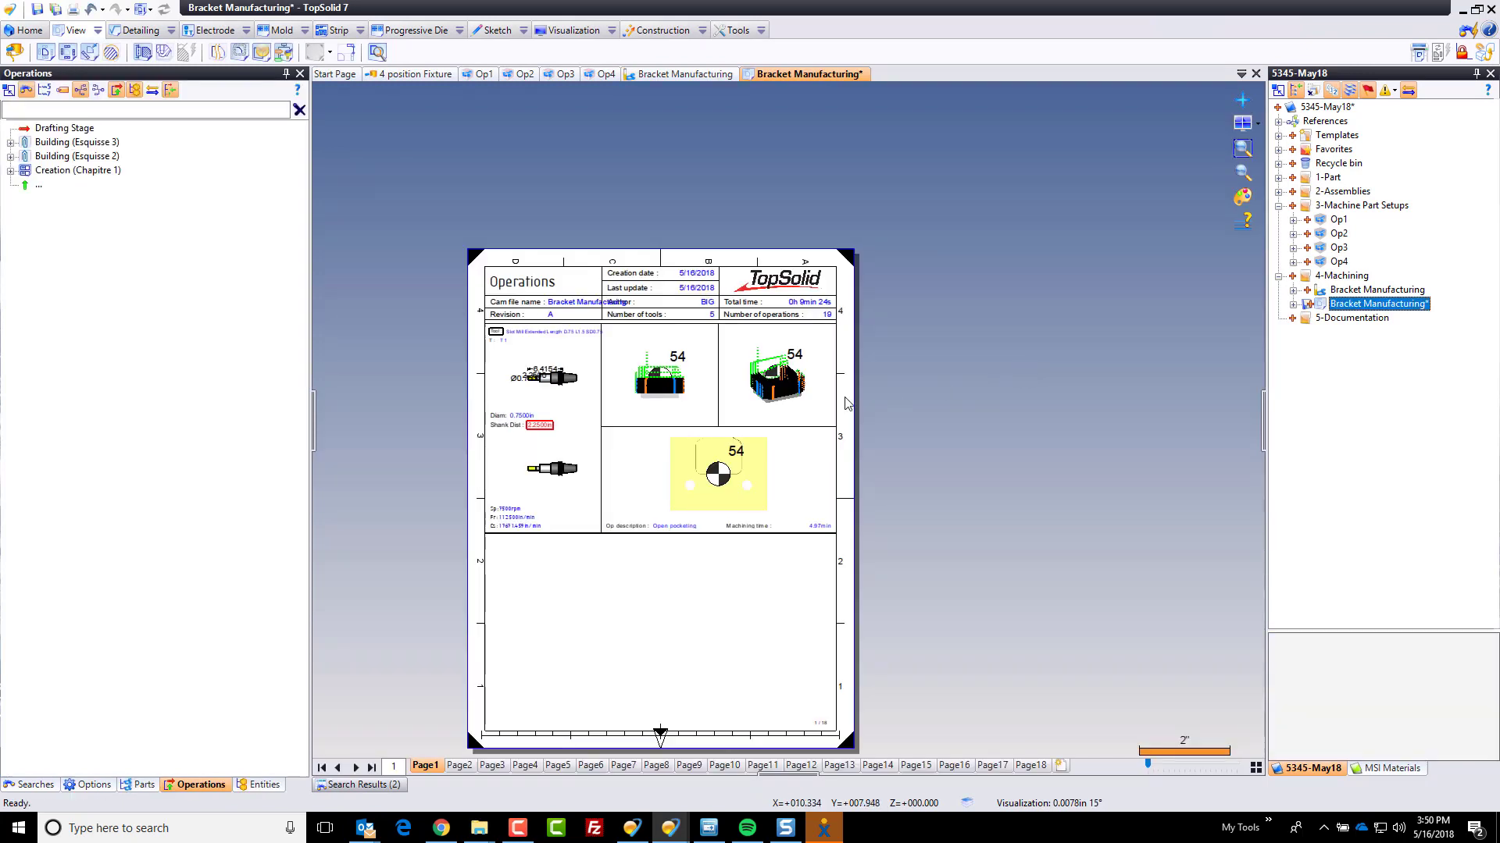
{"action": "scroll", "coordinate": [848, 402], "scroll_direction": "up", "scroll_amount": 3}
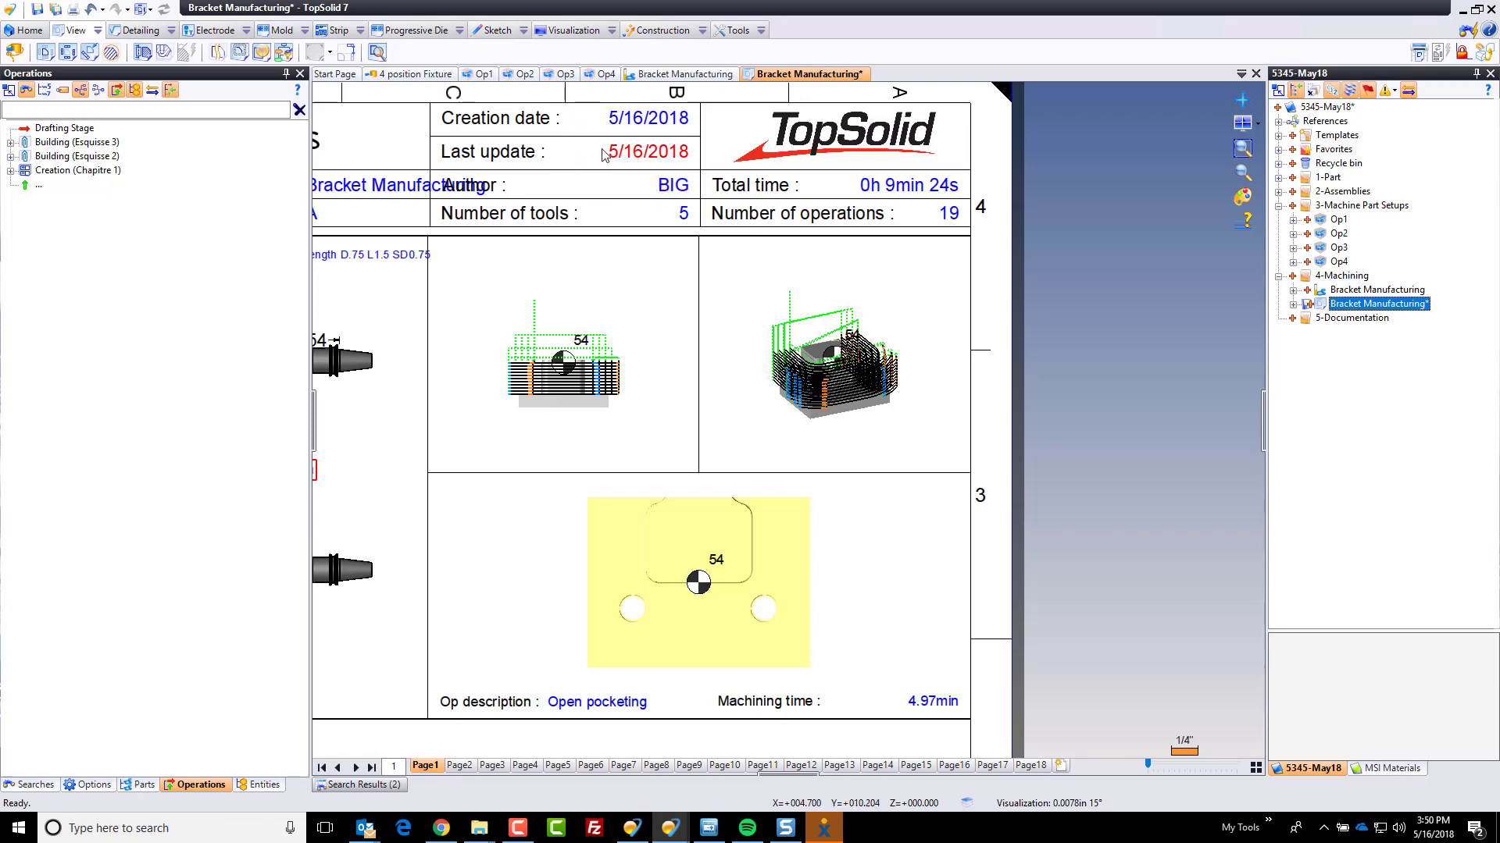
{"action": "scroll", "coordinate": [881, 245], "scroll_direction": "down", "scroll_amount": 3}
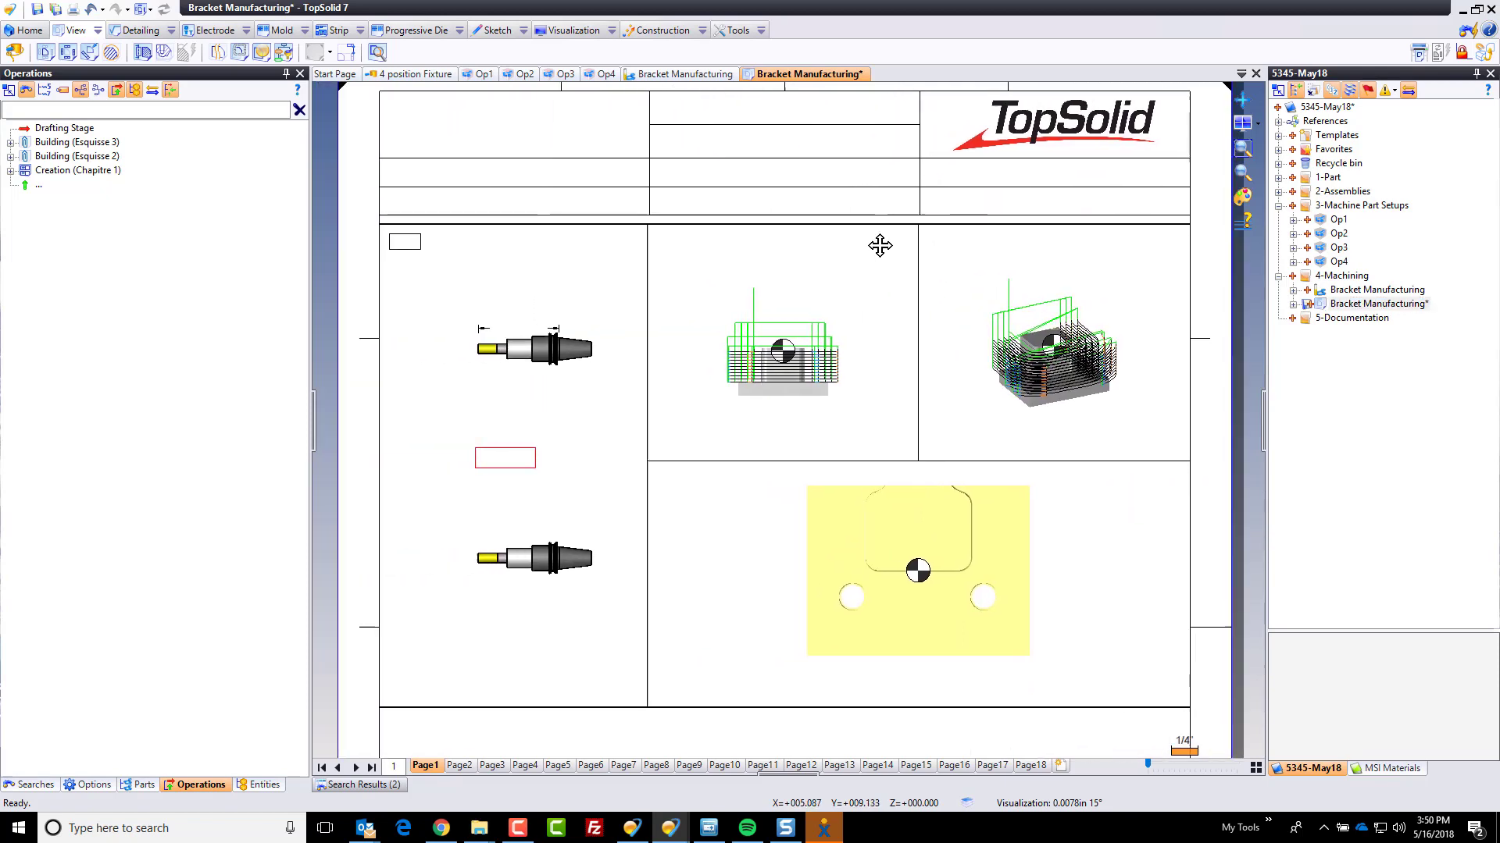
{"action": "scroll", "coordinate": [671, 191], "scroll_direction": "up", "scroll_amount": 3}
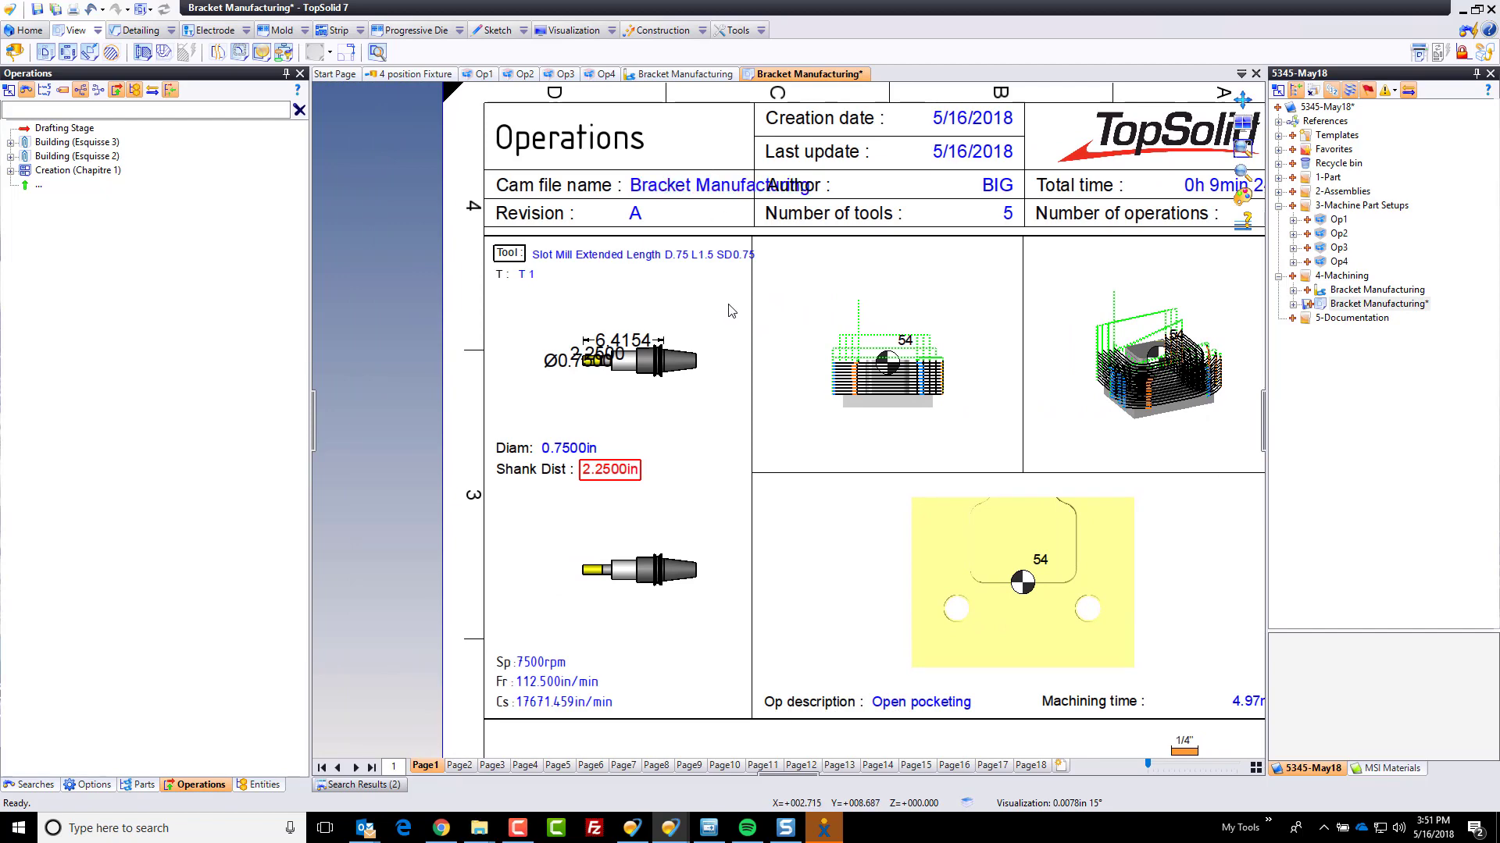
{"action": "scroll", "coordinate": [711, 479], "scroll_direction": "down", "scroll_amount": 3}
{"action": "scroll", "coordinate": [707, 455], "scroll_direction": "up", "scroll_amount": 3}
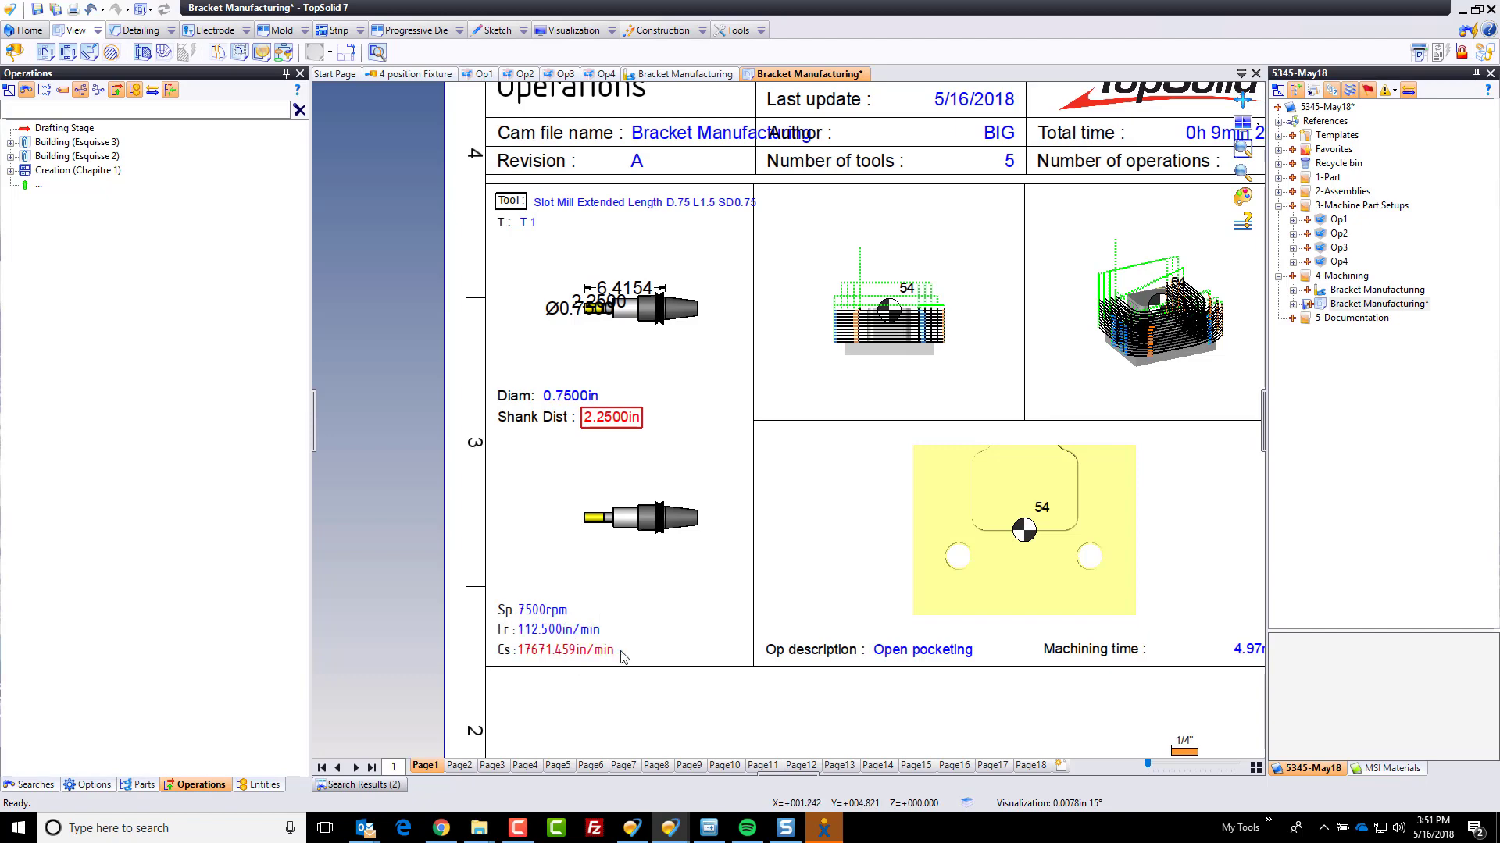
- Review setup sheet pages 2 through 11, return to Page1 and save the drawing
{"action": "scroll", "coordinate": [467, 426], "scroll_direction": "down", "scroll_amount": 3}
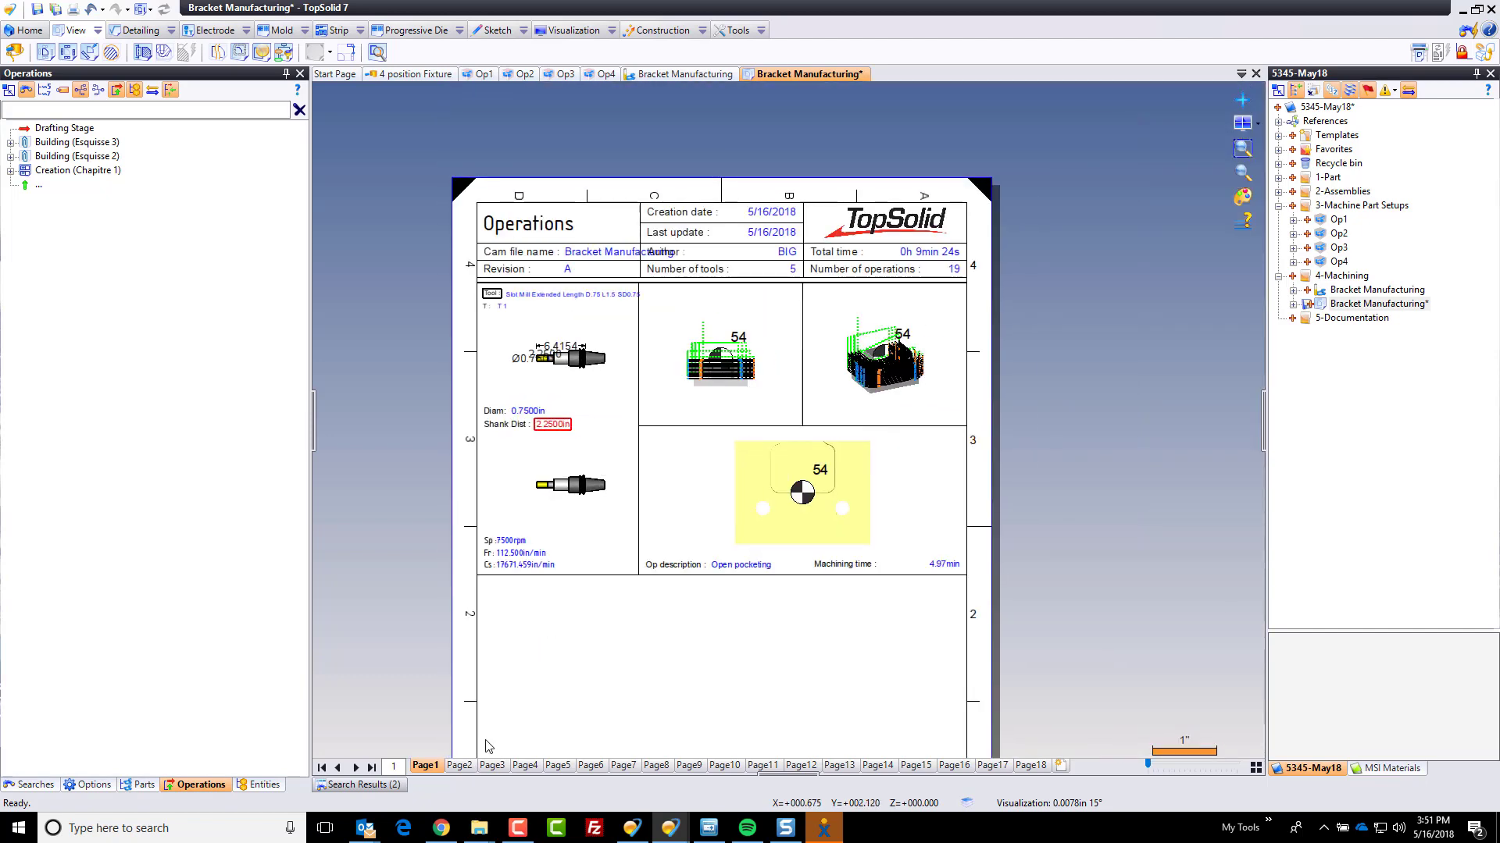
{"action": "left_click", "coordinate": [462, 766]}
{"action": "left_click", "coordinate": [497, 768]}
{"action": "left_click", "coordinate": [525, 768]}
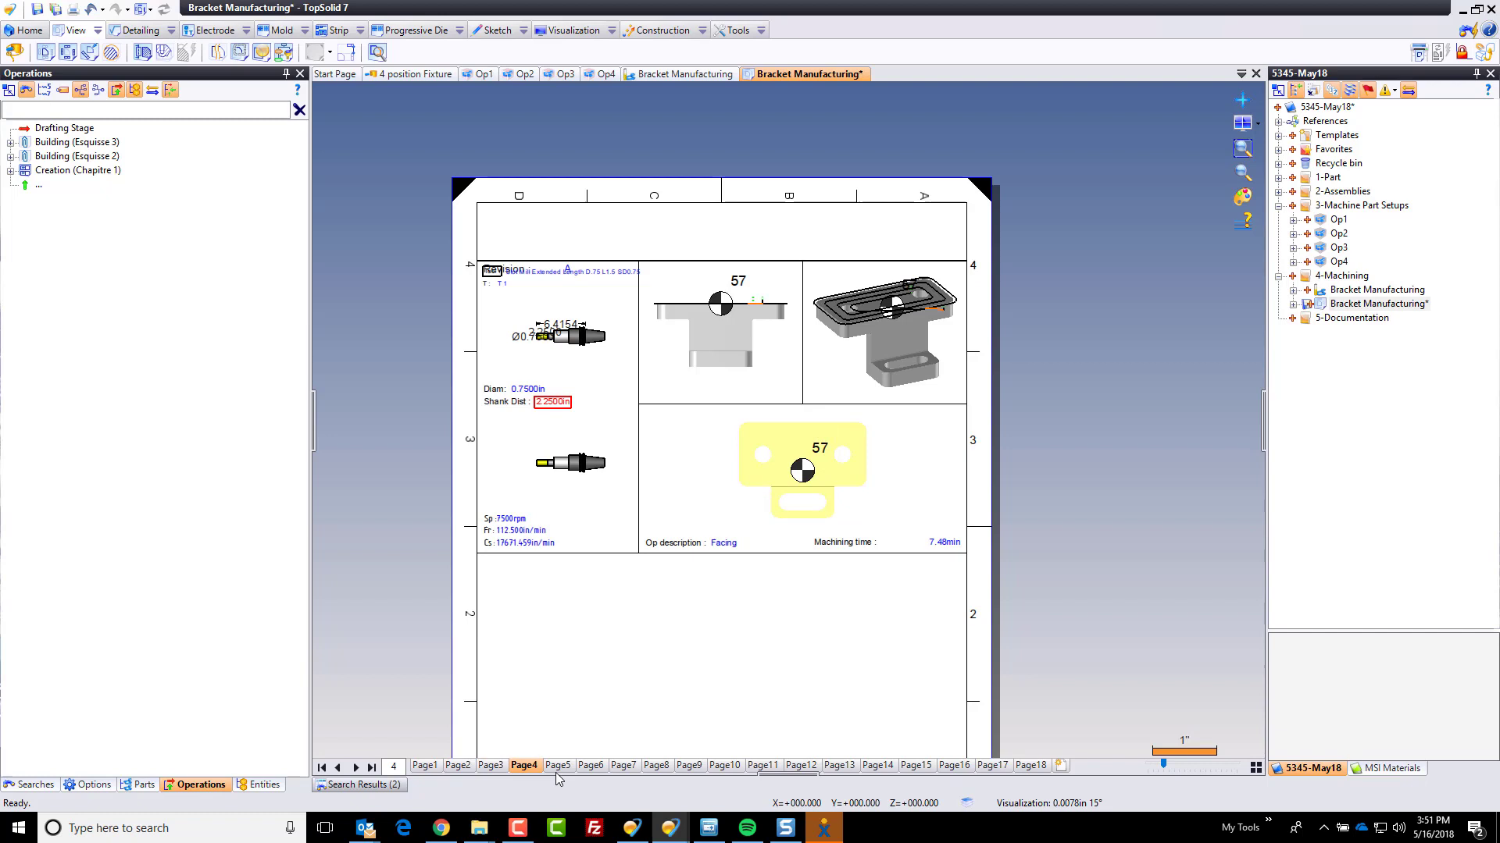
{"action": "left_click", "coordinate": [557, 768]}
{"action": "left_click", "coordinate": [590, 768]}
{"action": "left_click", "coordinate": [622, 767]}
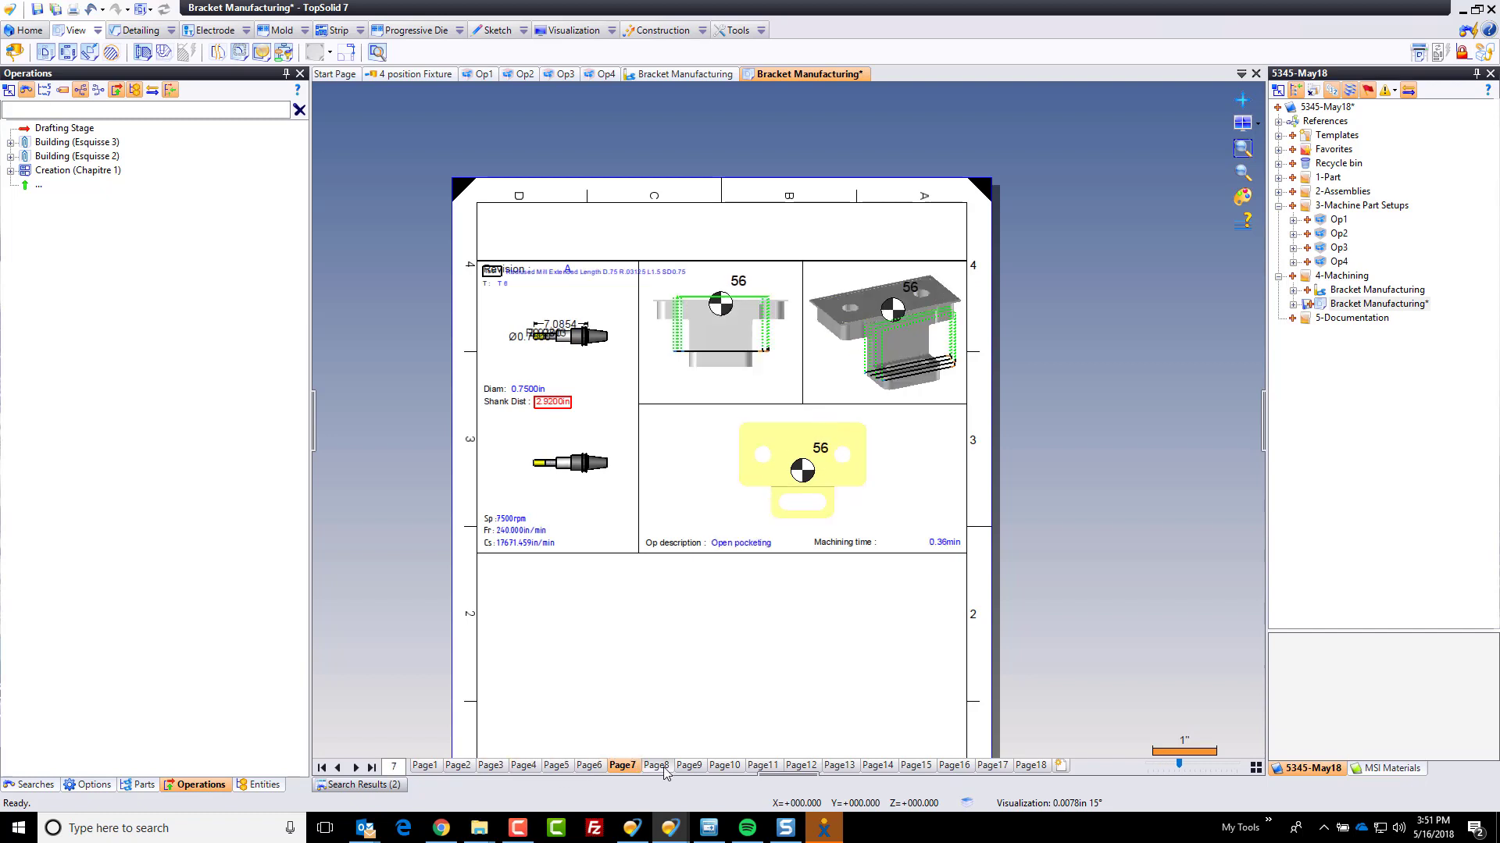
{"action": "left_click", "coordinate": [655, 767]}
{"action": "left_click", "coordinate": [688, 768]}
{"action": "left_click", "coordinate": [724, 767]}
{"action": "left_click", "coordinate": [762, 767]}
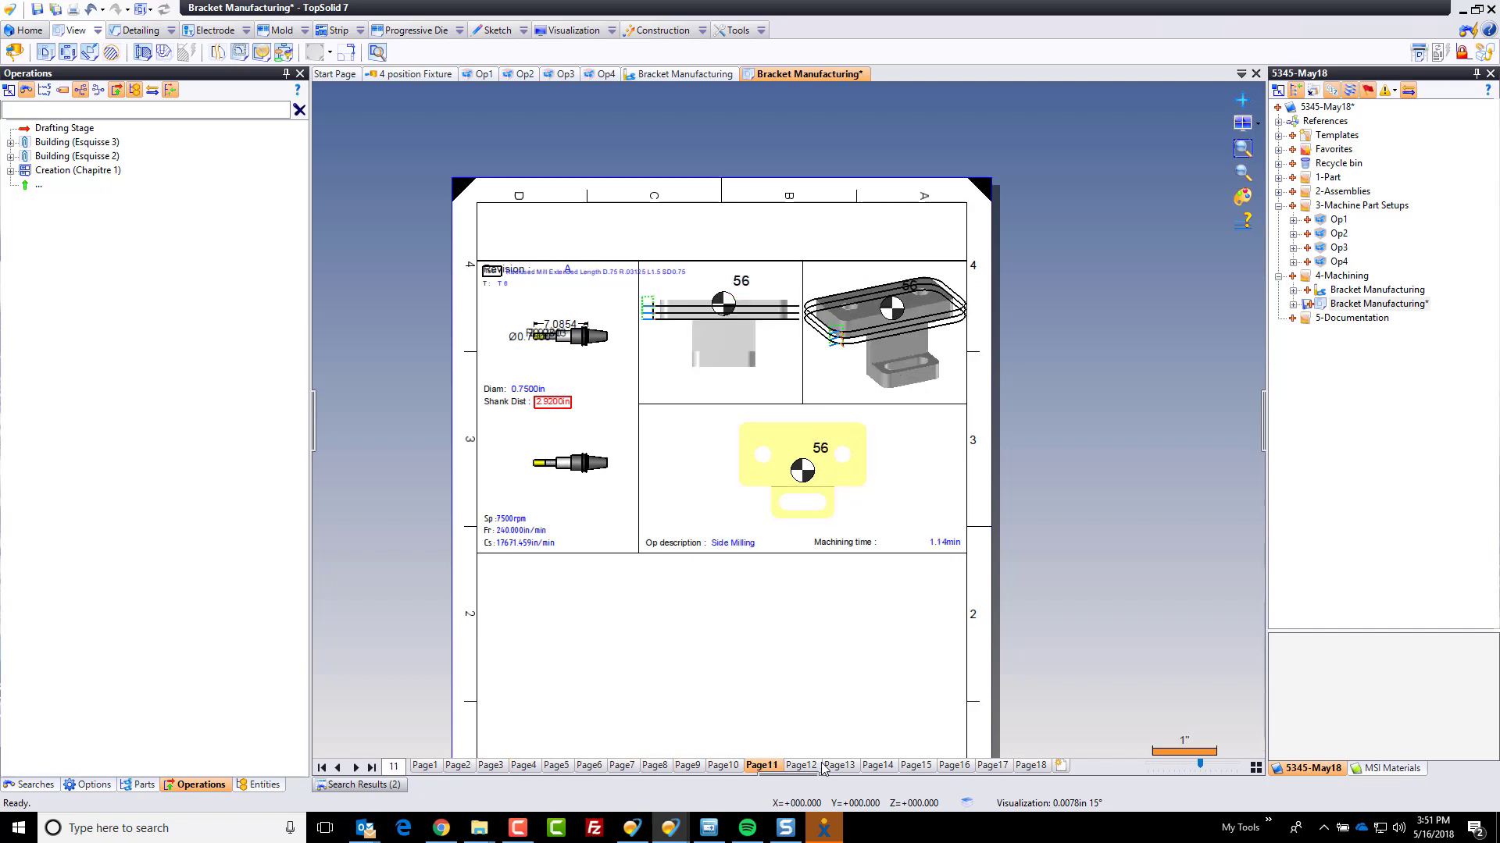
{"action": "left_click", "coordinate": [425, 768]}
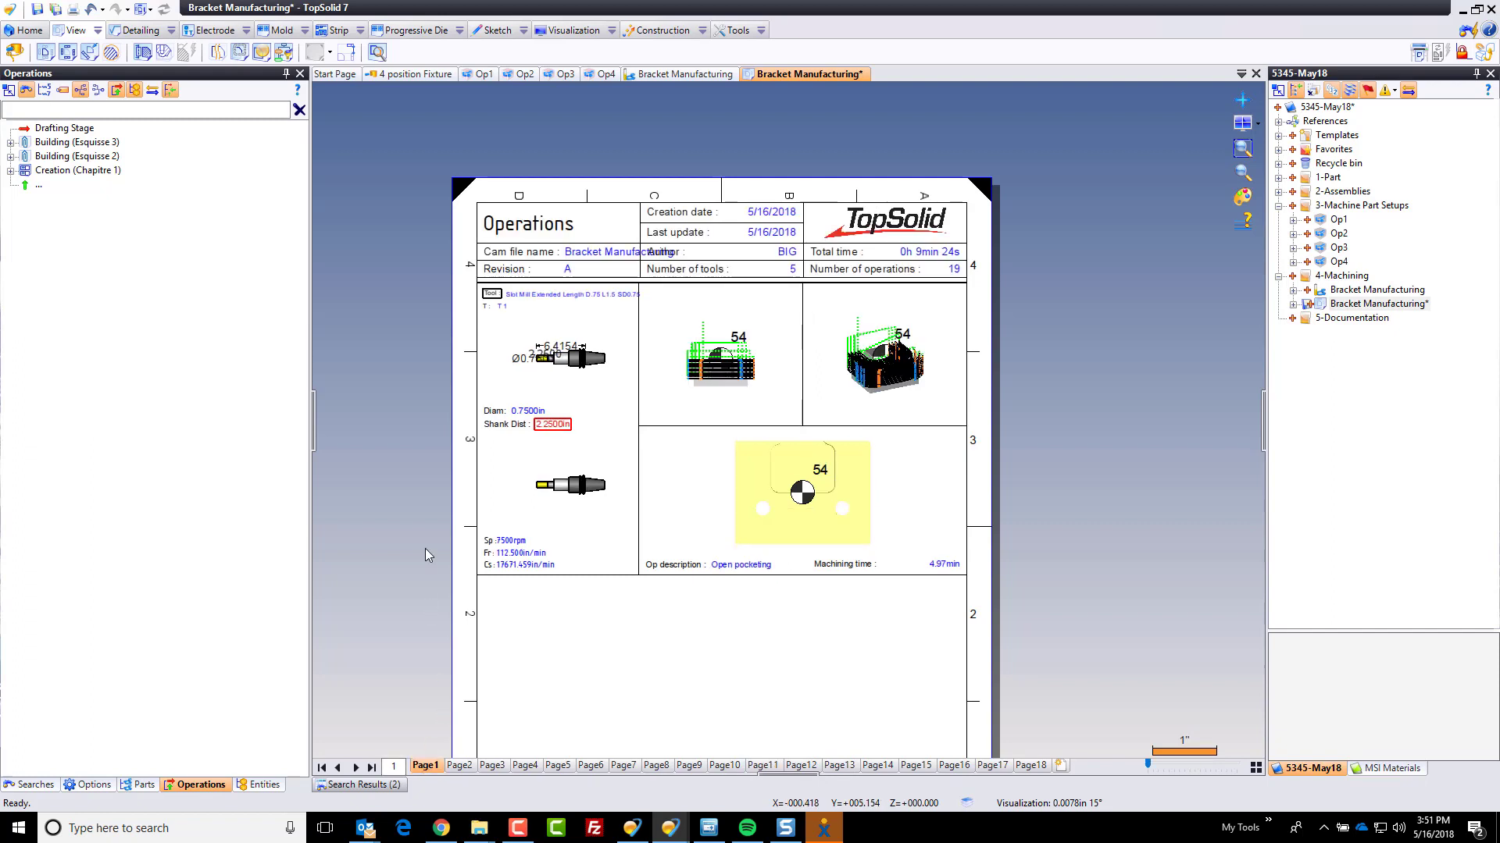
{"action": "key", "text": "ctrl+s"}
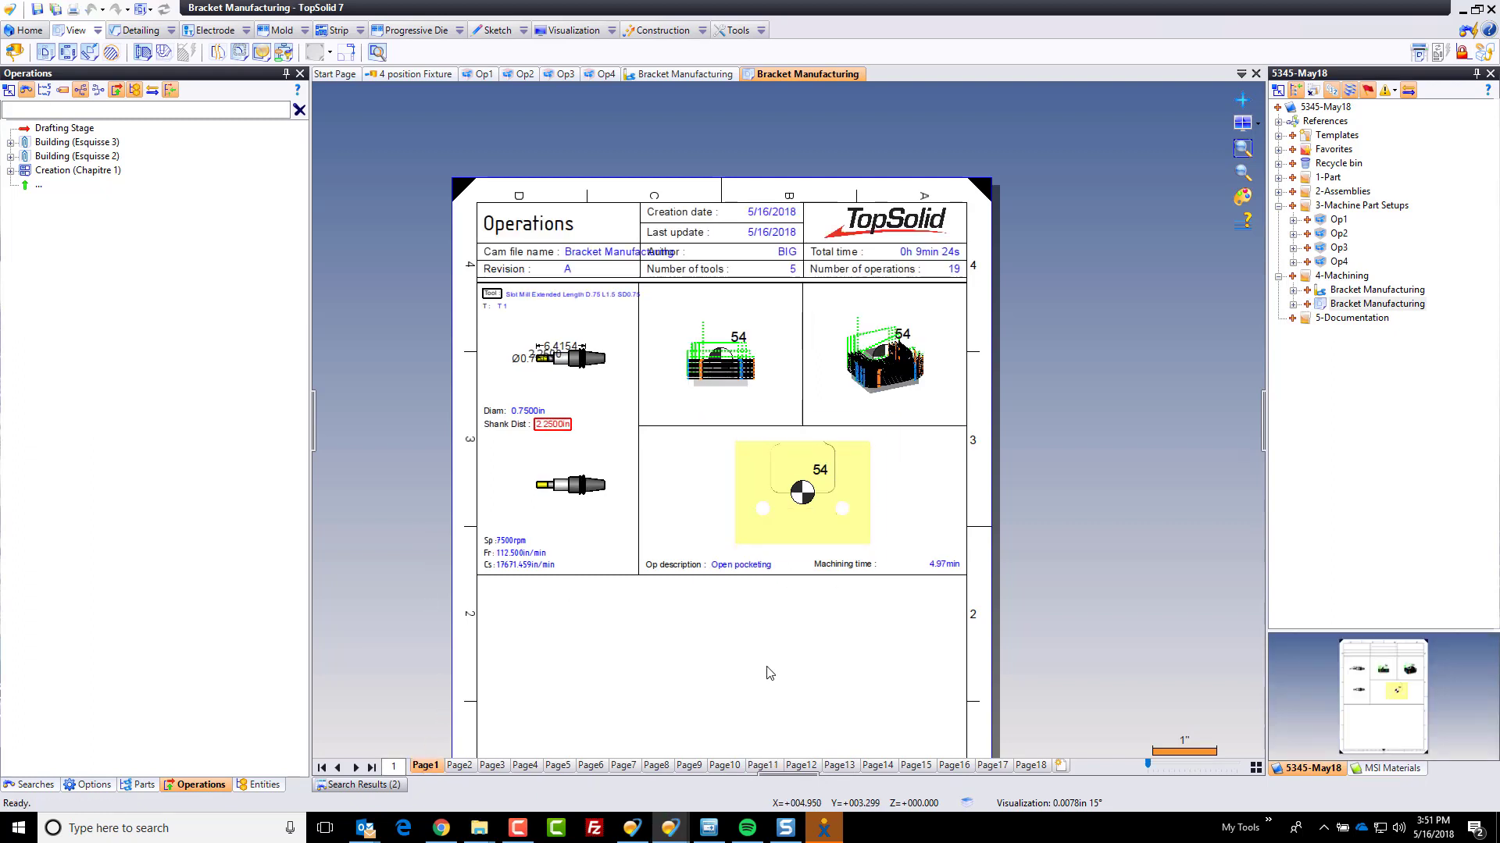
- In the machining document's Entities tree, collapse Mechanism and start a new representation under Representations
{"action": "left_click", "coordinate": [687, 72]}
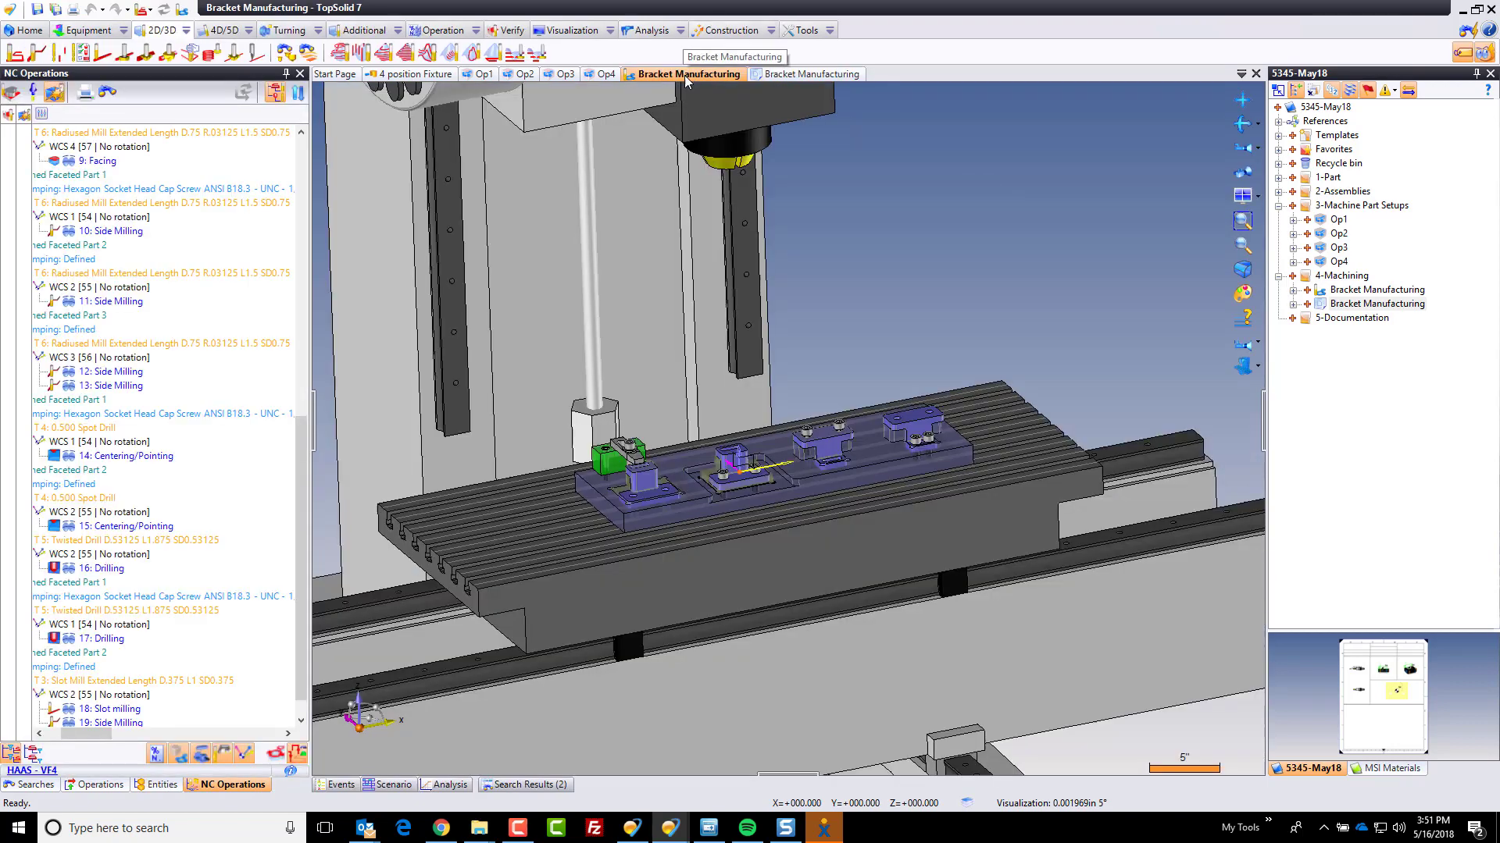
{"action": "left_click", "coordinate": [158, 785]}
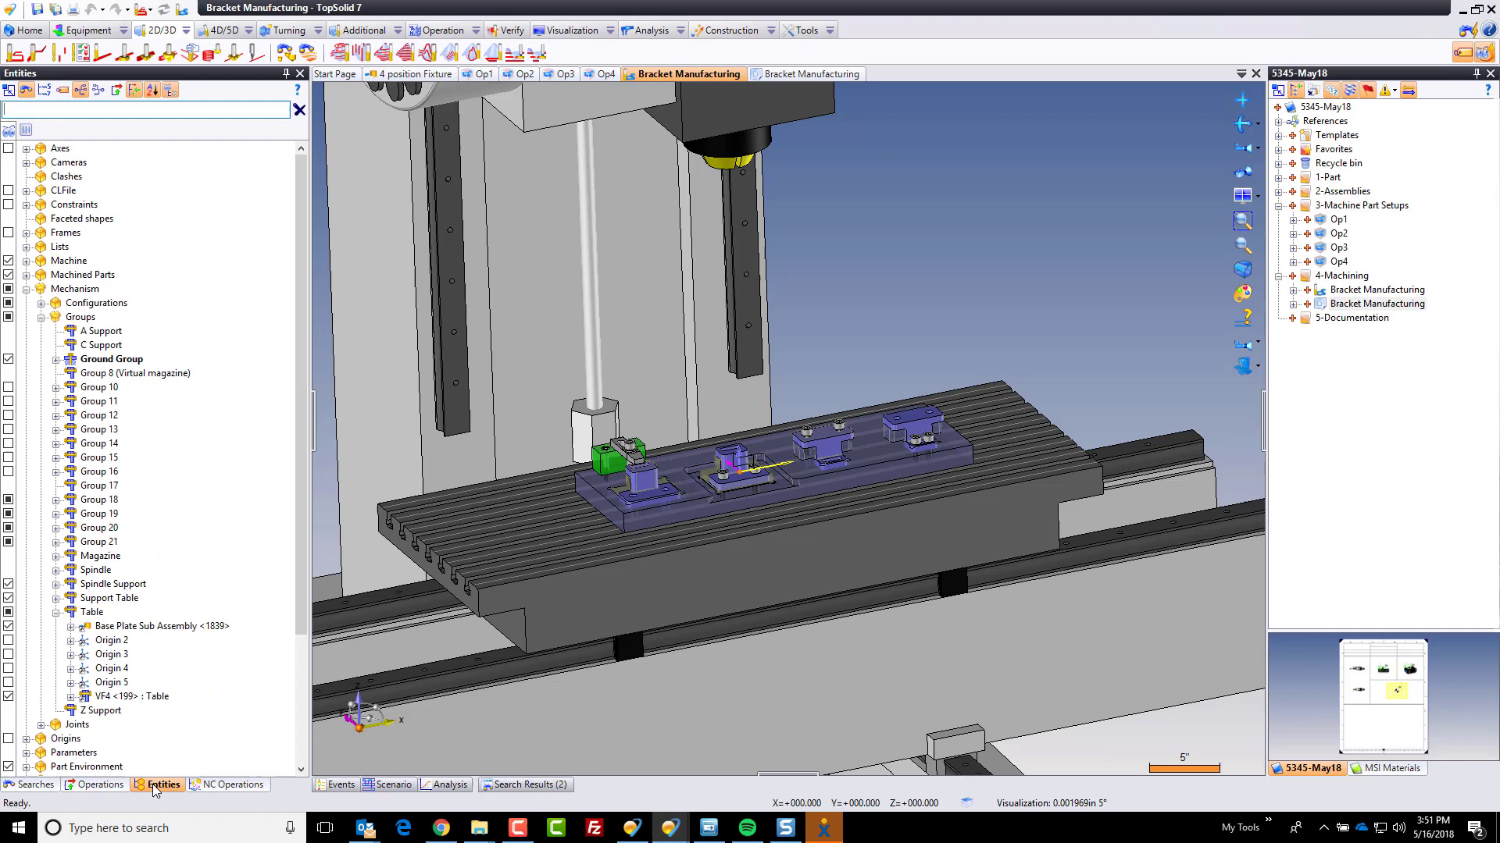
{"action": "left_click", "coordinate": [41, 317]}
{"action": "left_click", "coordinate": [26, 289]}
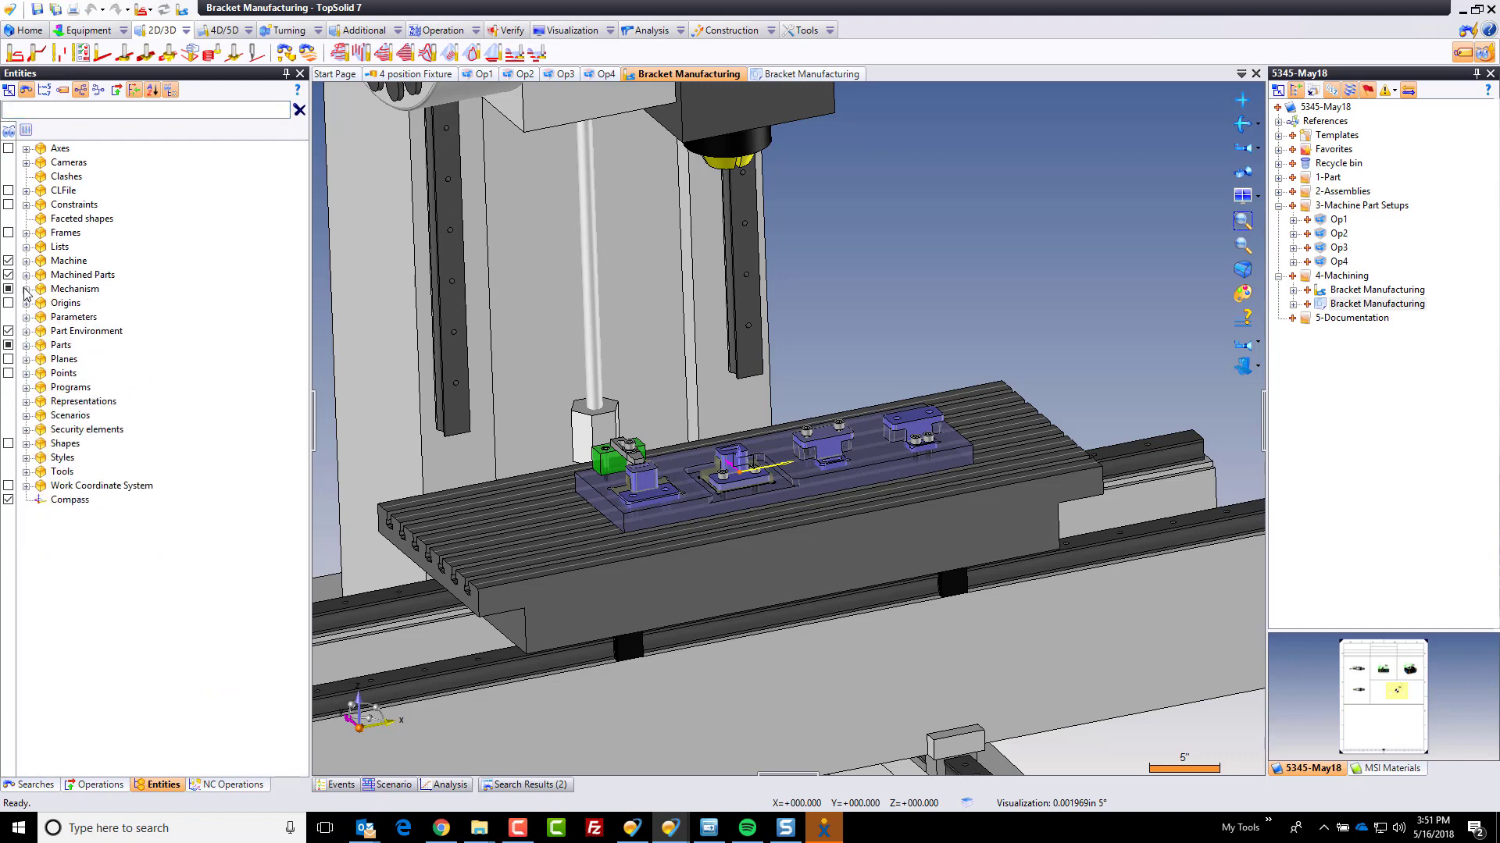
{"action": "left_click", "coordinate": [27, 401]}
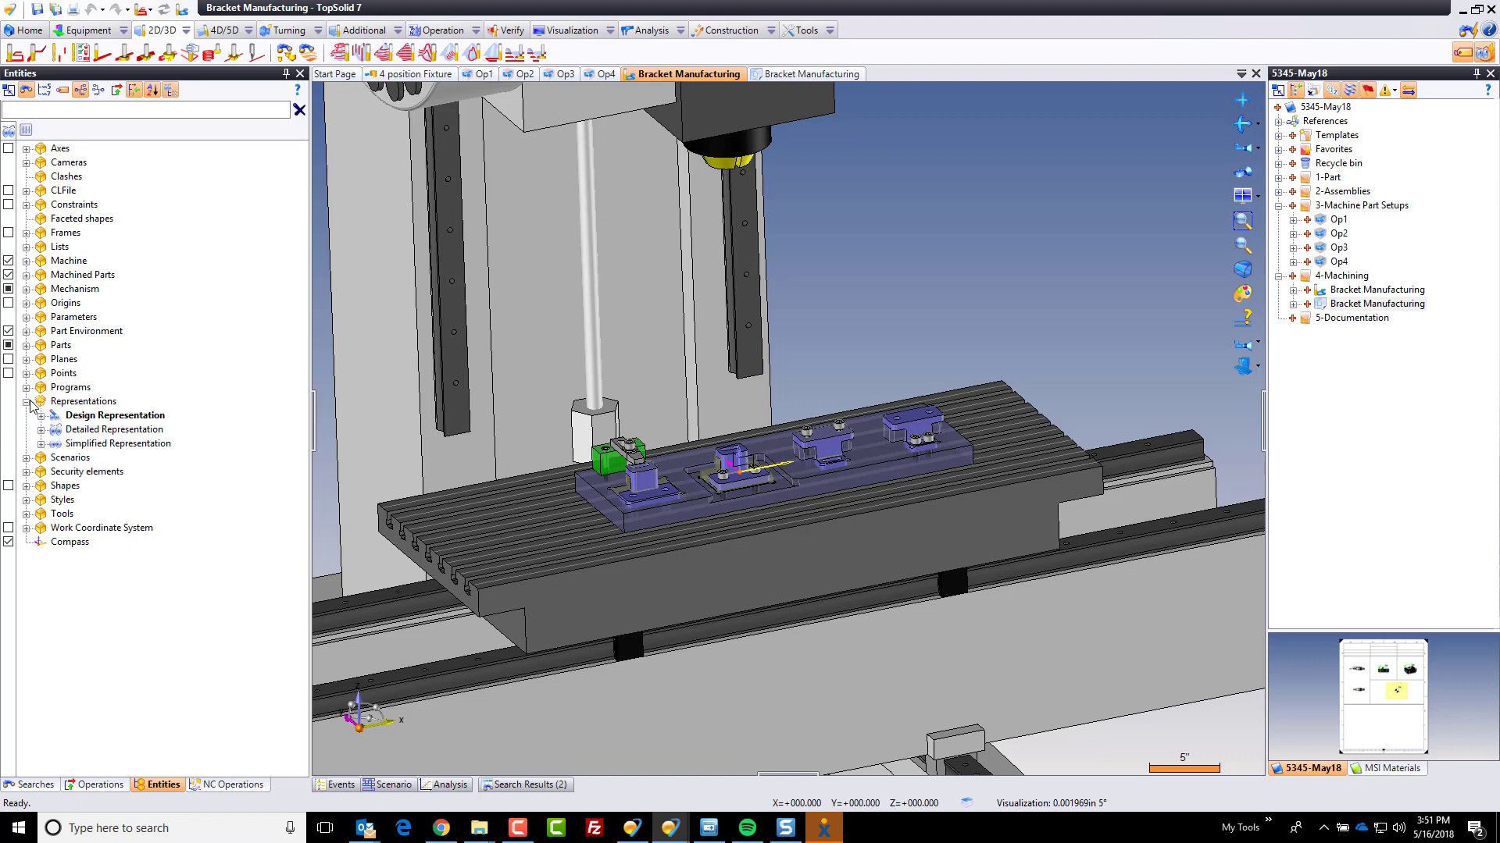
{"action": "right_click", "coordinate": [67, 406]}
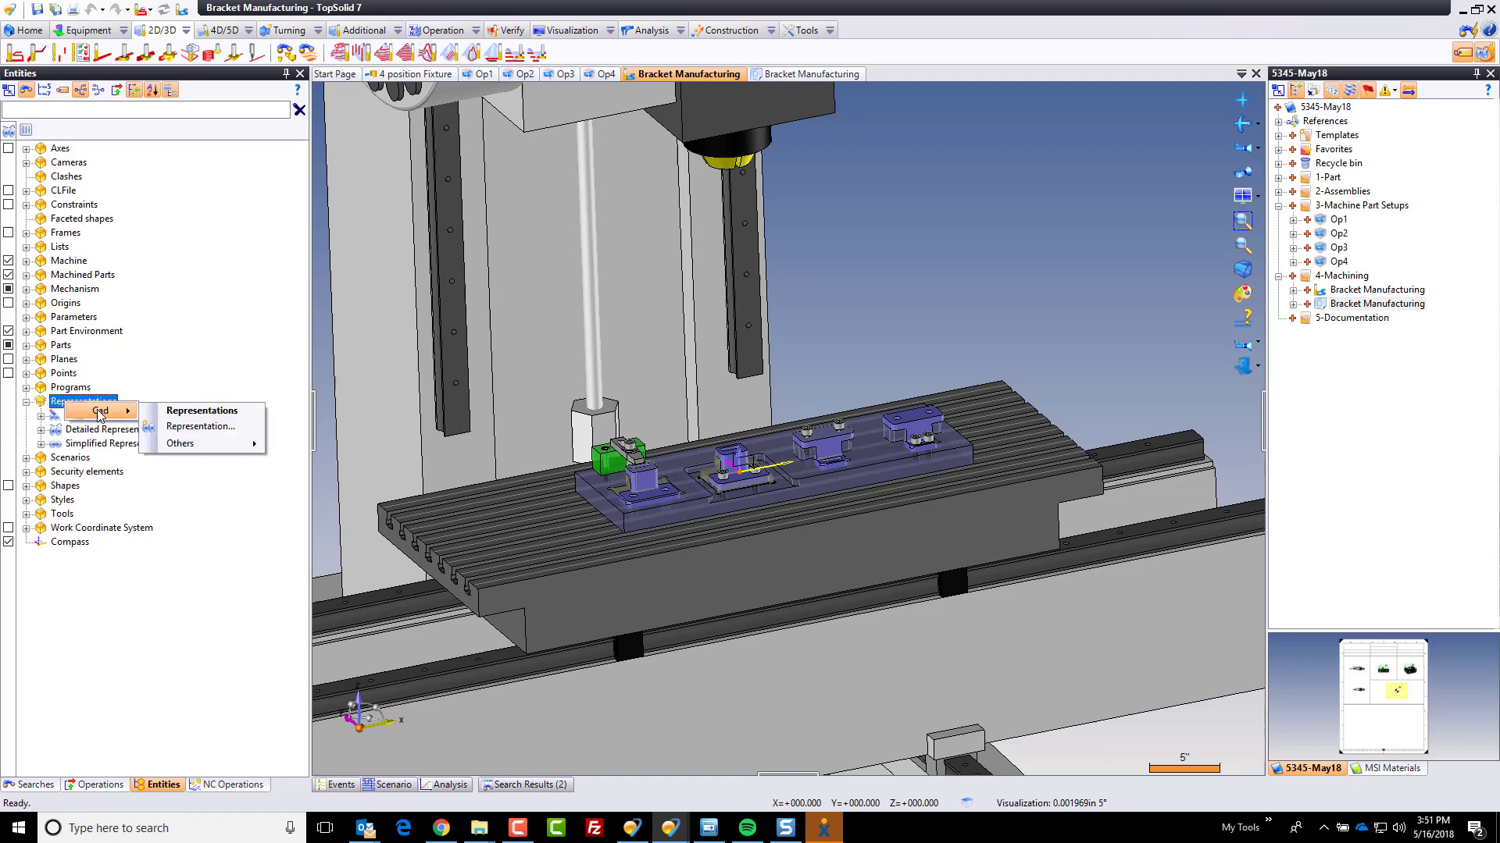
{"action": "left_click", "coordinate": [200, 426]}
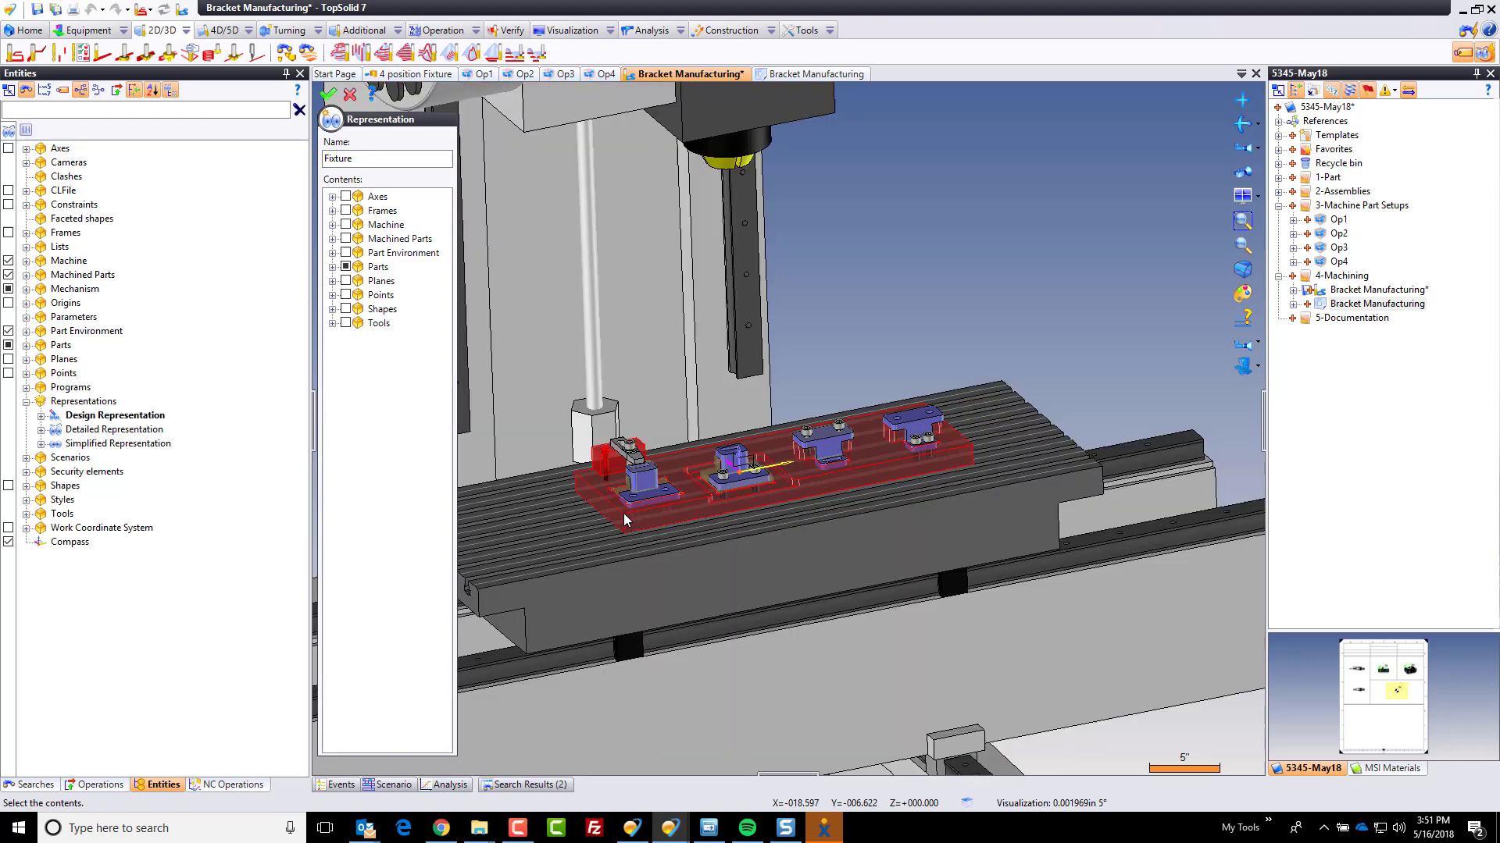
- Add the fixture plate and all four Machined Parts to the Fixture representation and confirm
{"action": "left_click", "coordinate": [623, 513]}
{"action": "scroll", "coordinate": [646, 494], "scroll_direction": "up", "scroll_amount": 5}
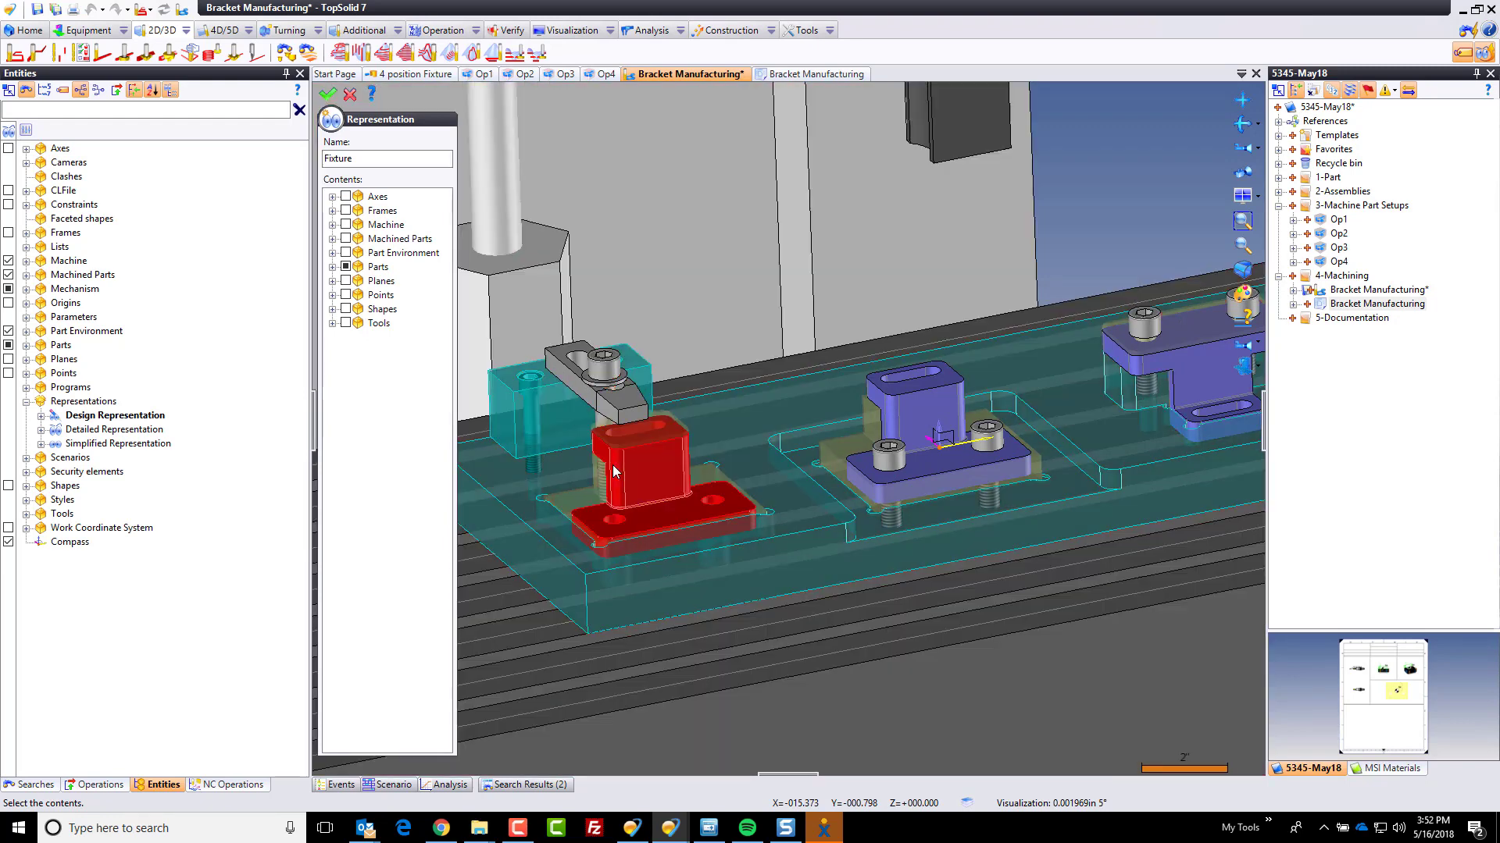
{"action": "left_click", "coordinate": [332, 239]}
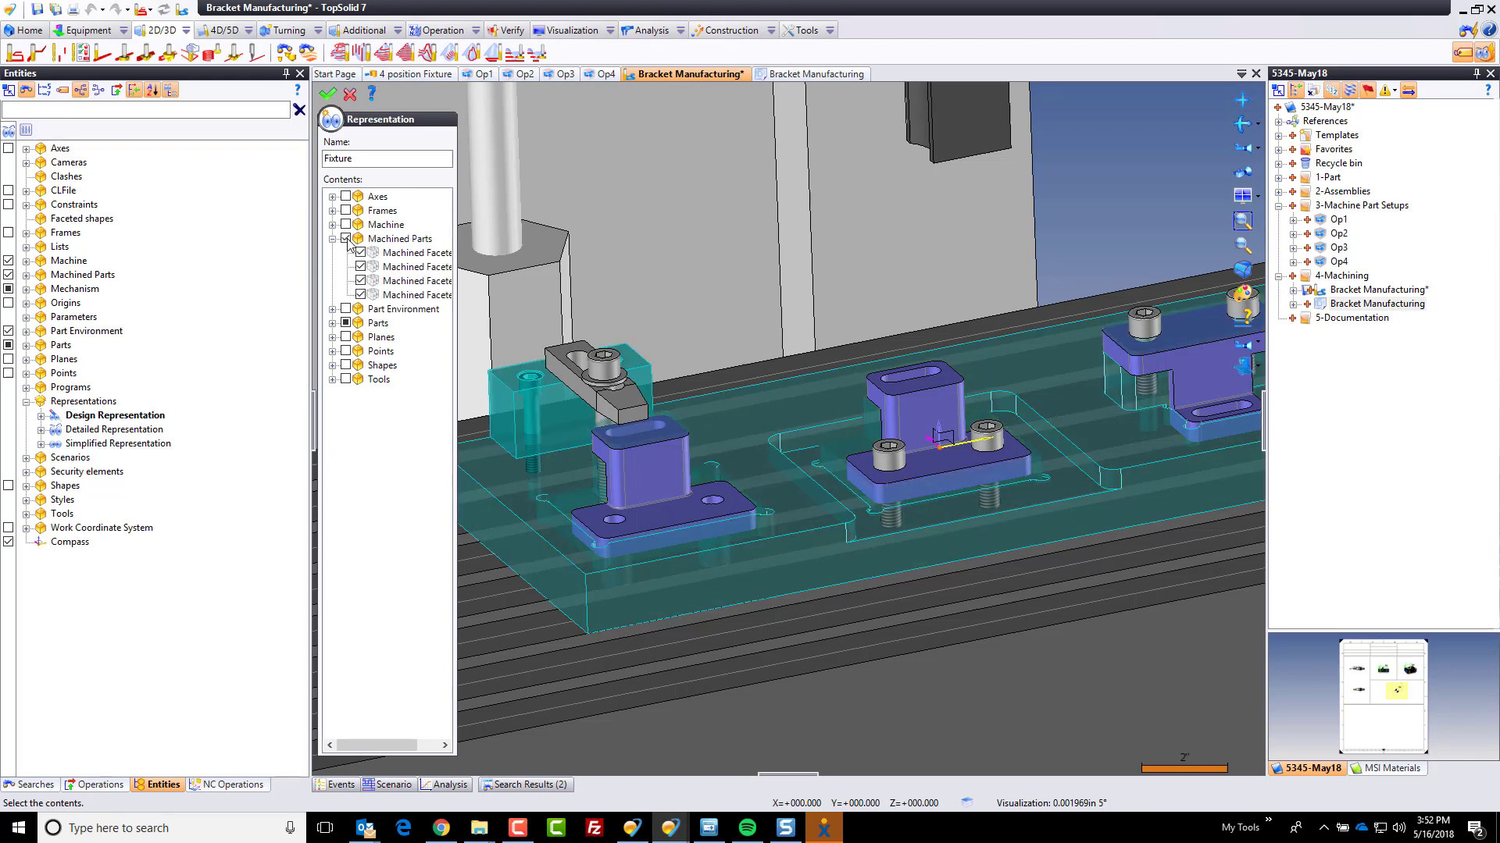
{"action": "left_click", "coordinate": [346, 239]}
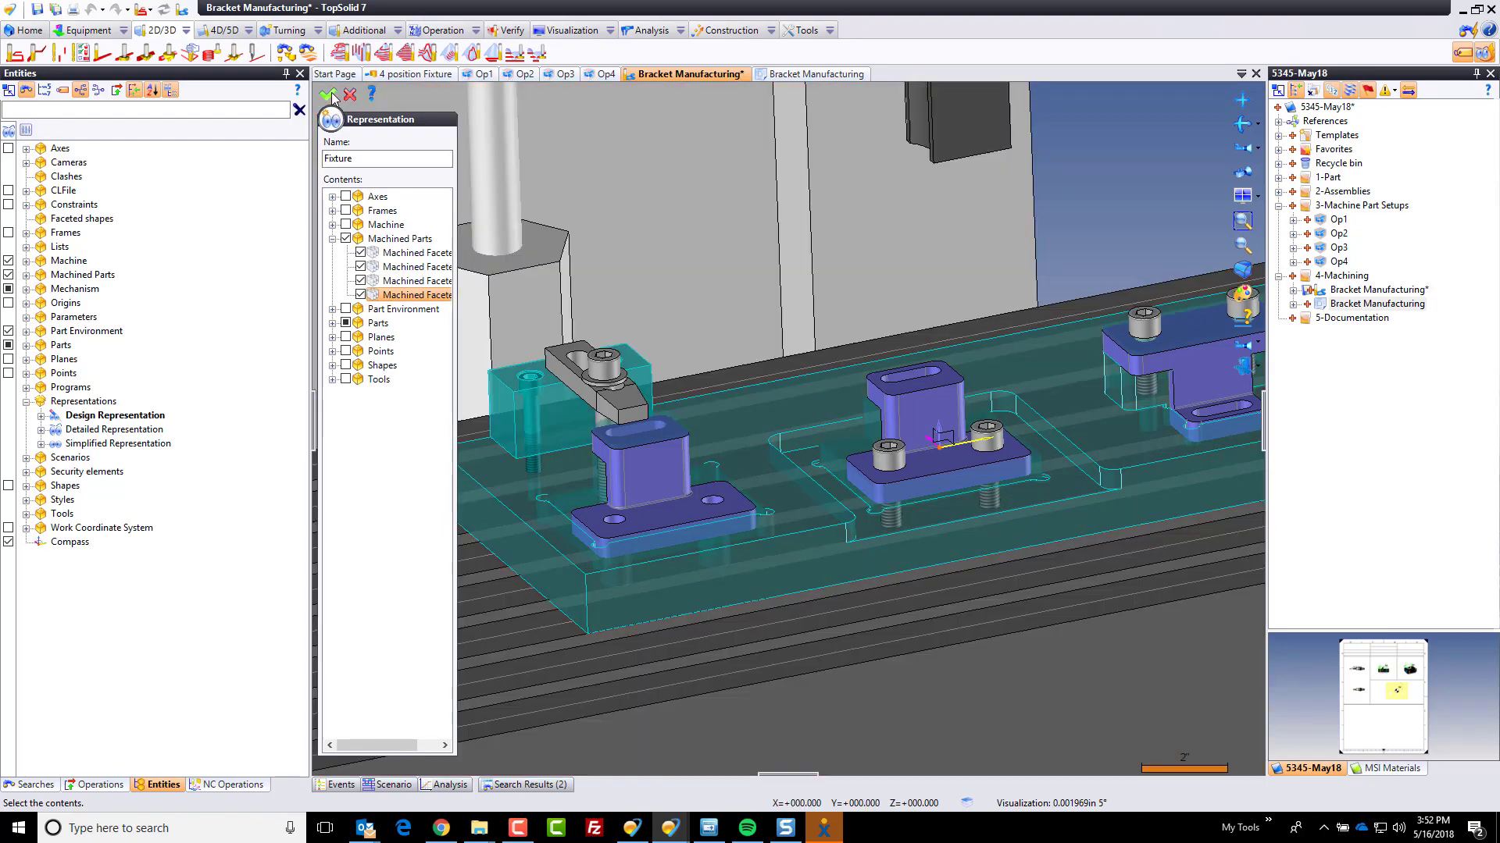
{"action": "left_click", "coordinate": [327, 94]}
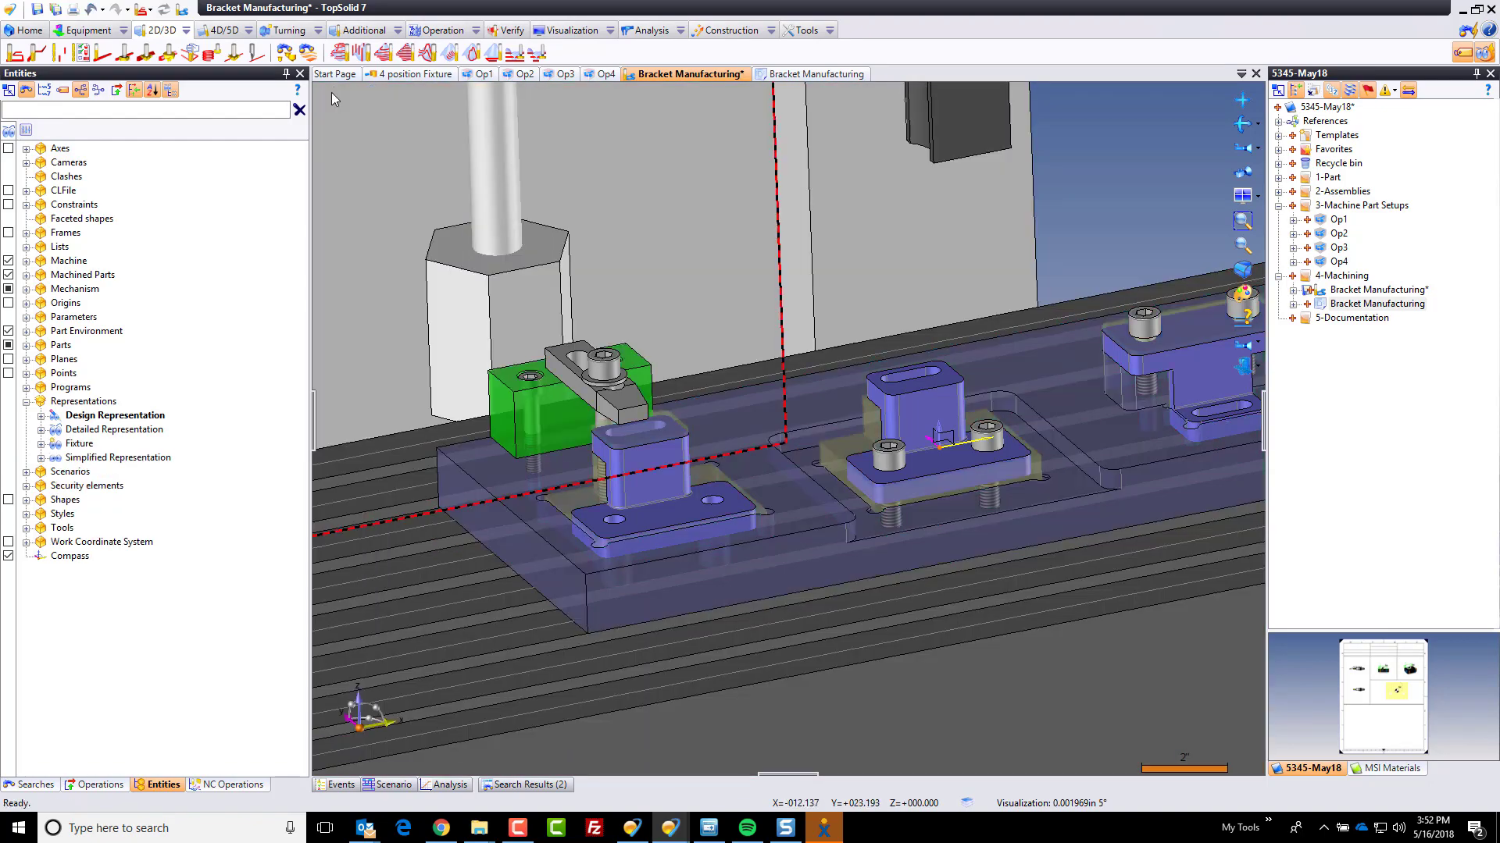
{"action": "scroll", "coordinate": [331, 92], "scroll_direction": "down", "scroll_amount": 5}
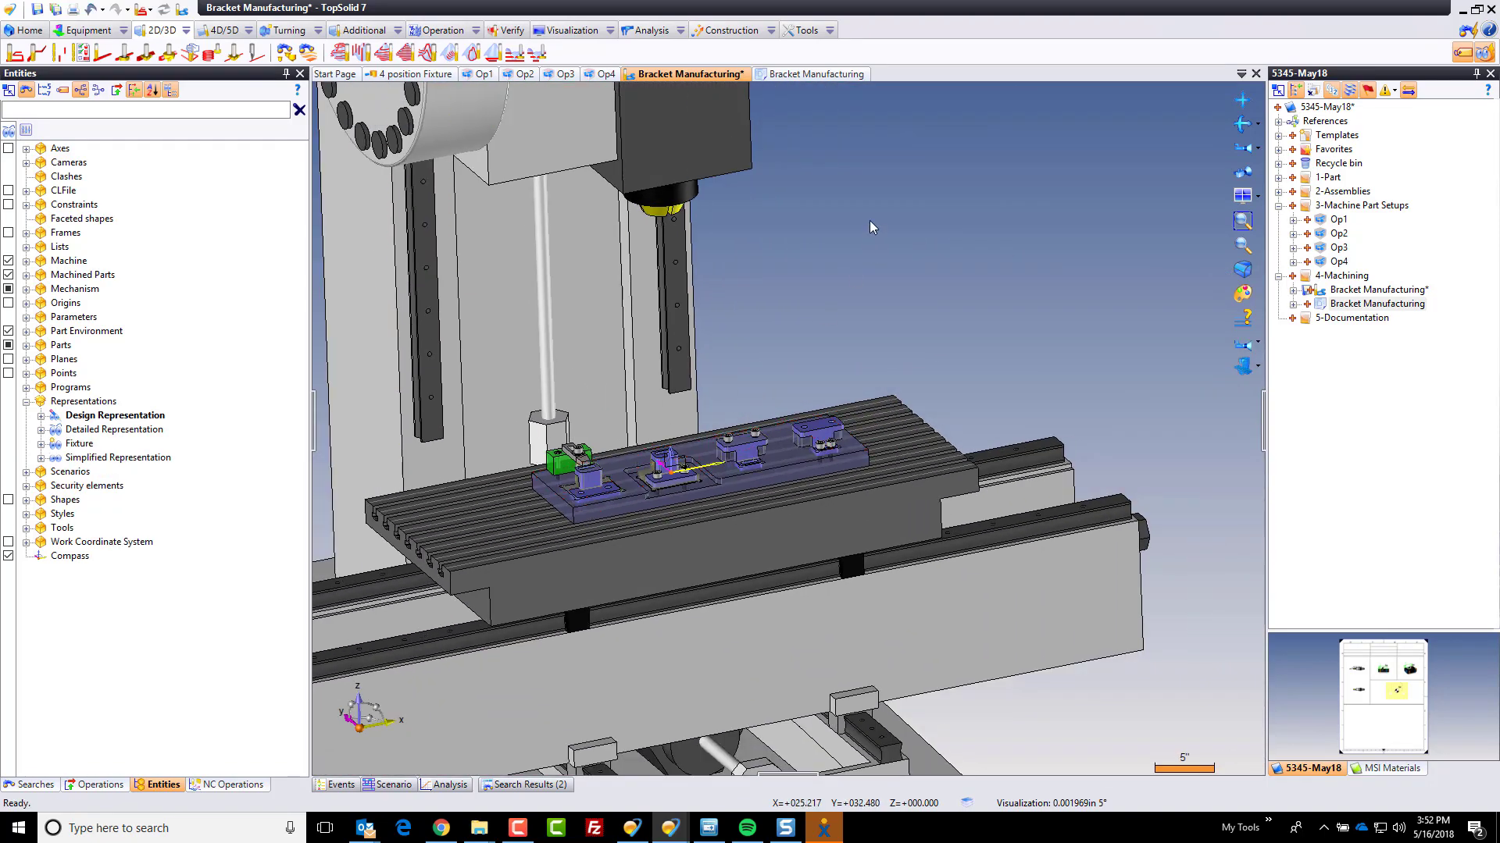
- Back on the setup sheet, define the main view's set from Bracket Manufacturing's Fixture representation
{"action": "left_click", "coordinate": [812, 74]}
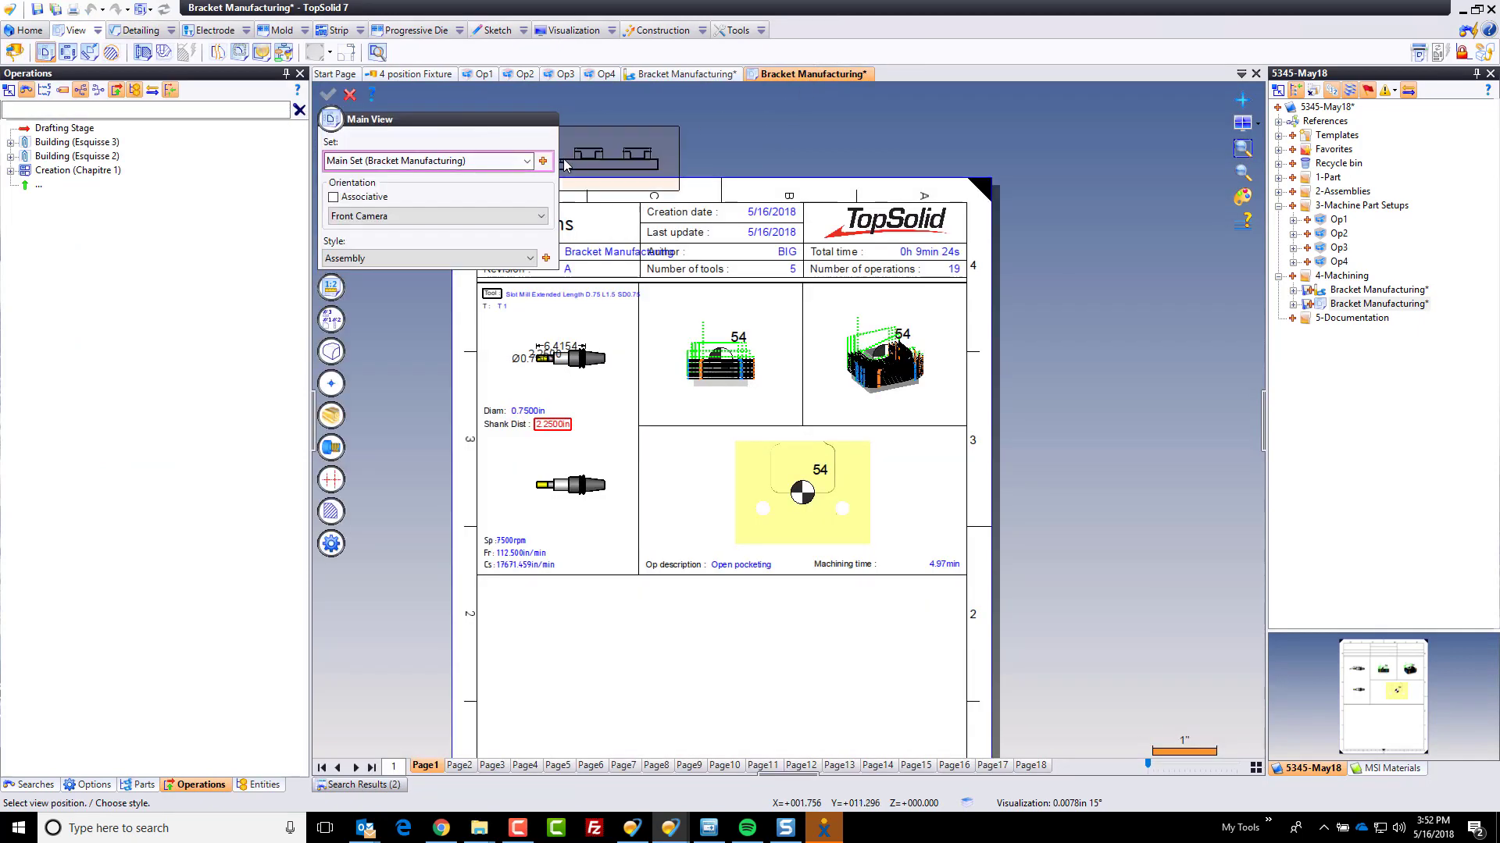
{"action": "left_click", "coordinate": [543, 163]}
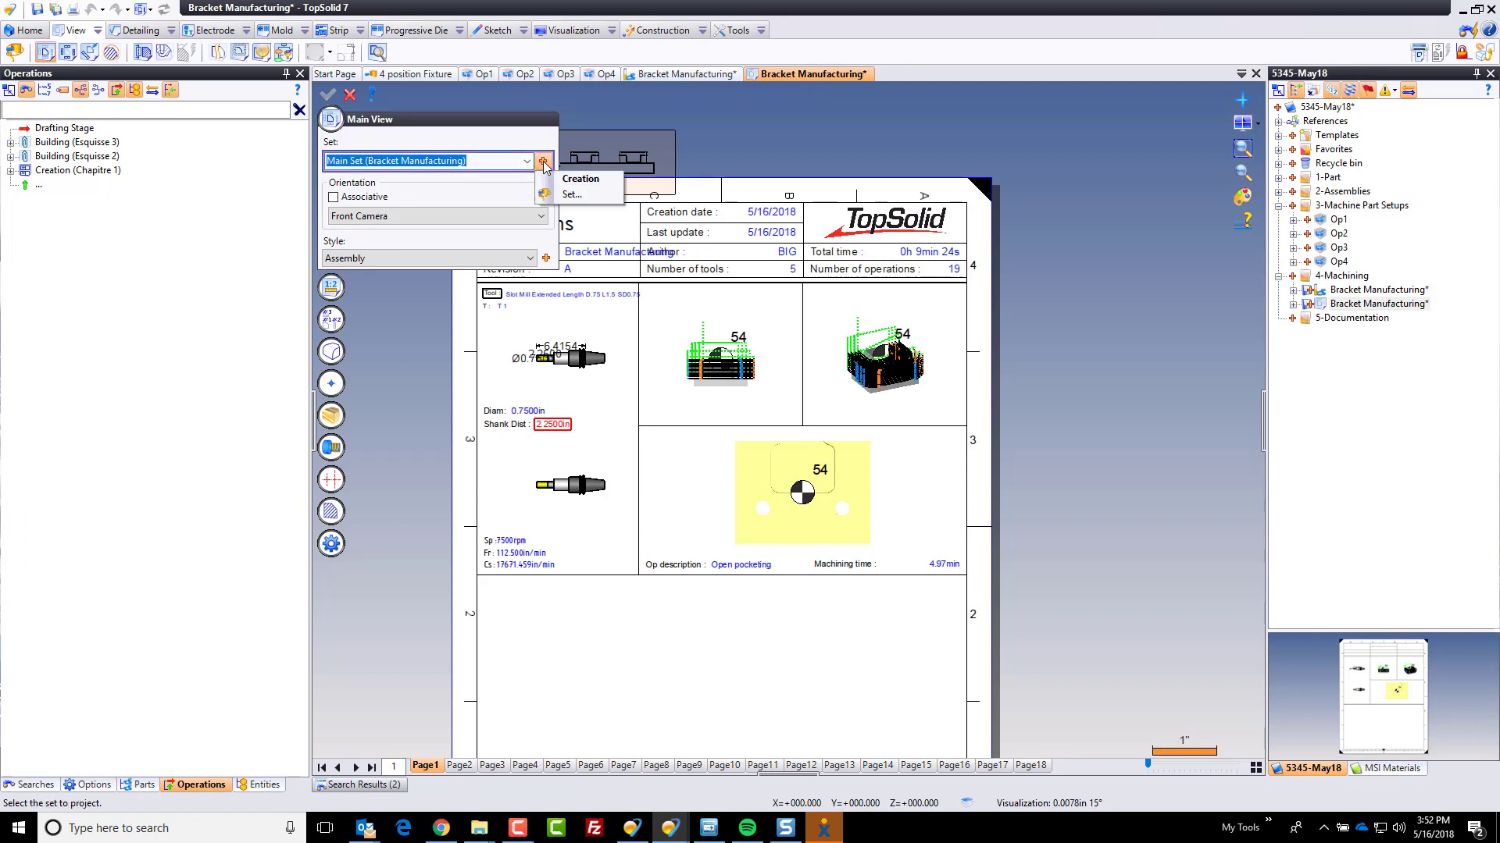
{"action": "left_click", "coordinate": [544, 164]}
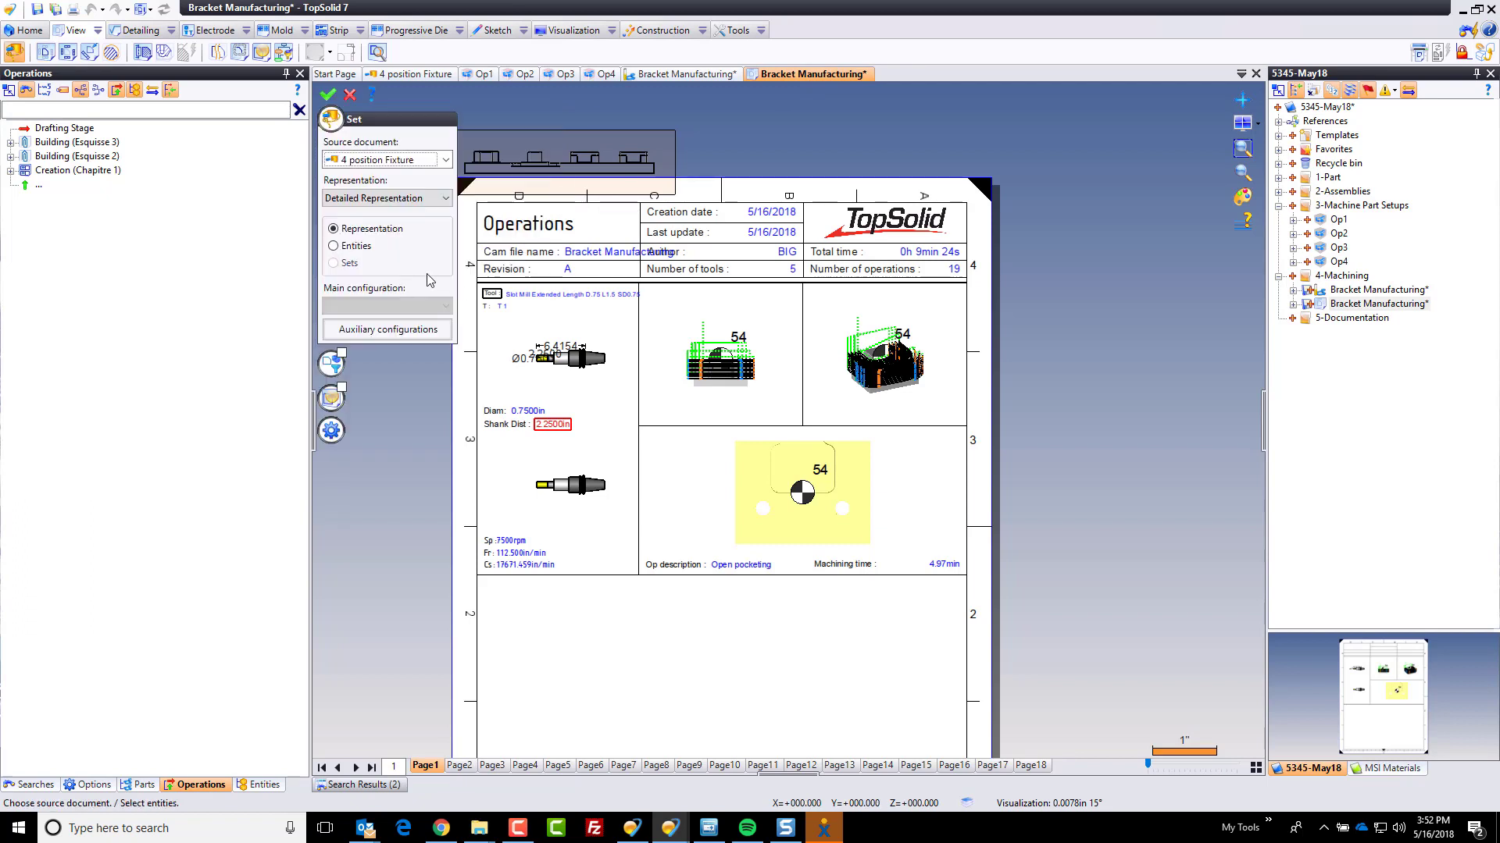
{"action": "left_click", "coordinate": [390, 199]}
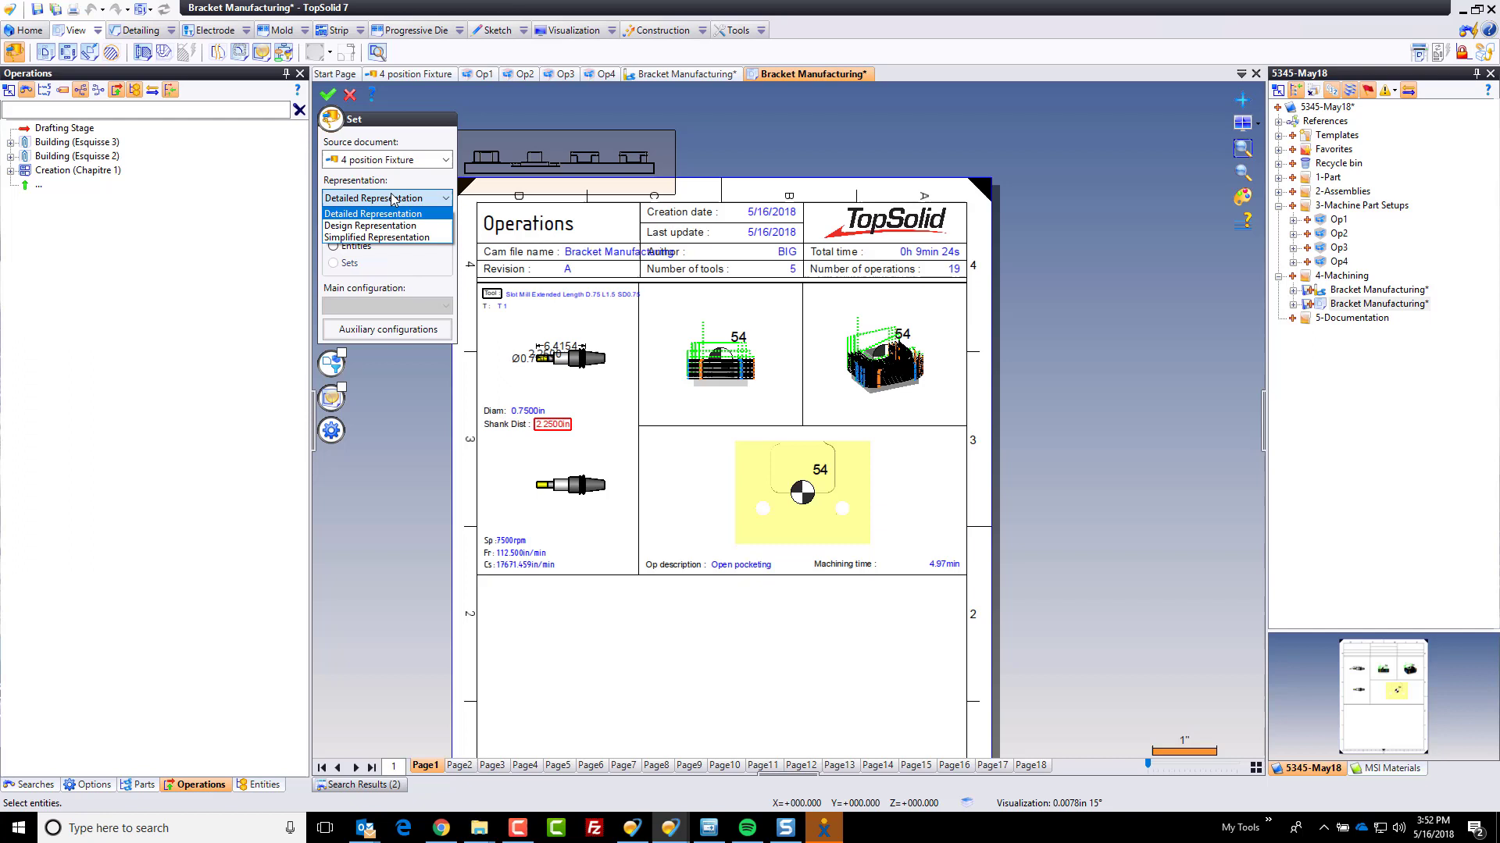
{"action": "left_click", "coordinate": [393, 161]}
{"action": "left_click", "coordinate": [392, 161]}
{"action": "left_click", "coordinate": [386, 191]}
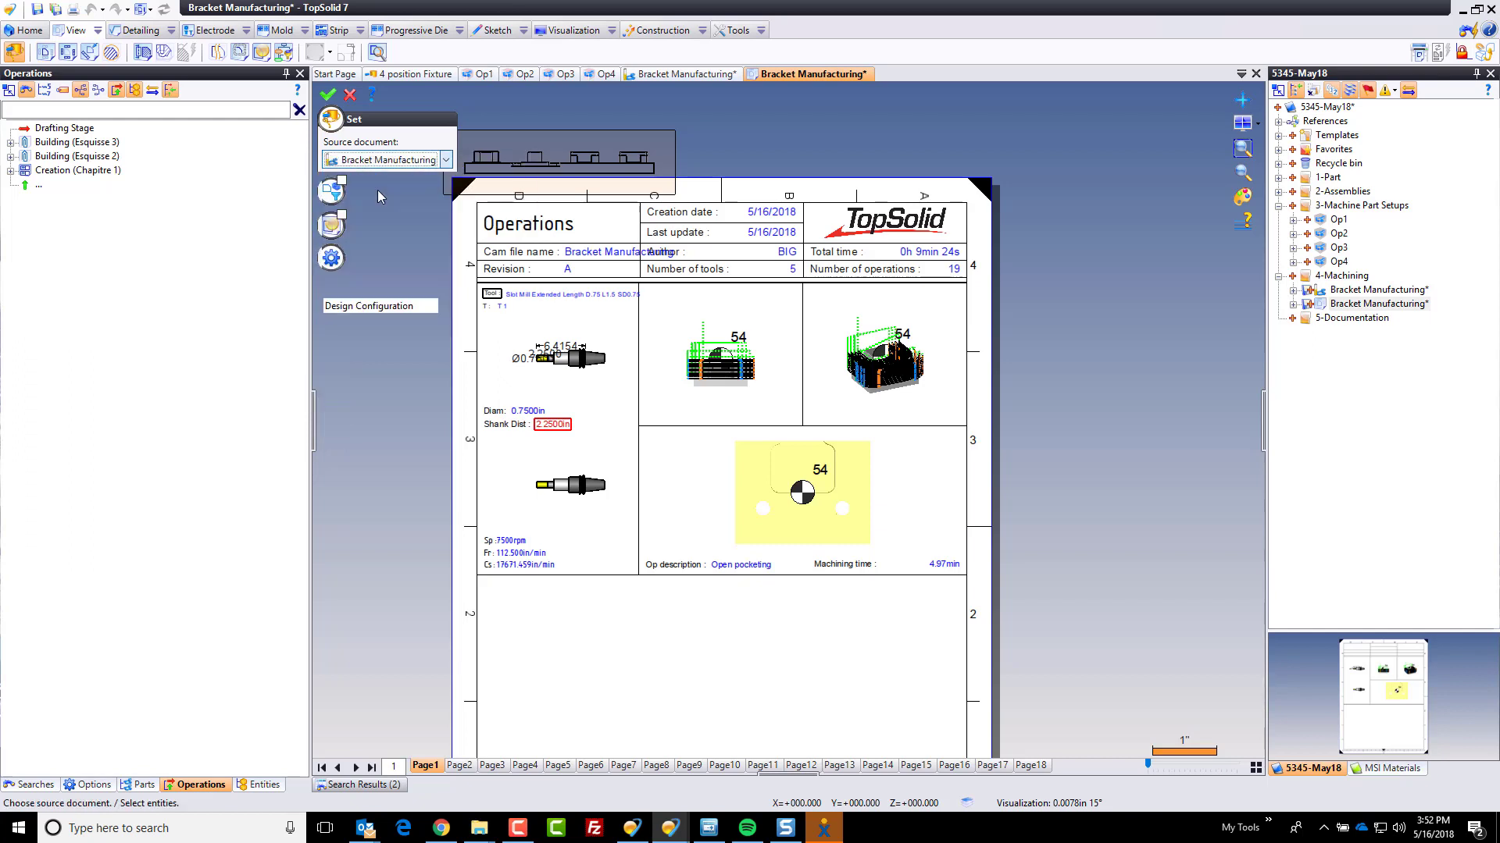
{"action": "left_click", "coordinate": [378, 200]}
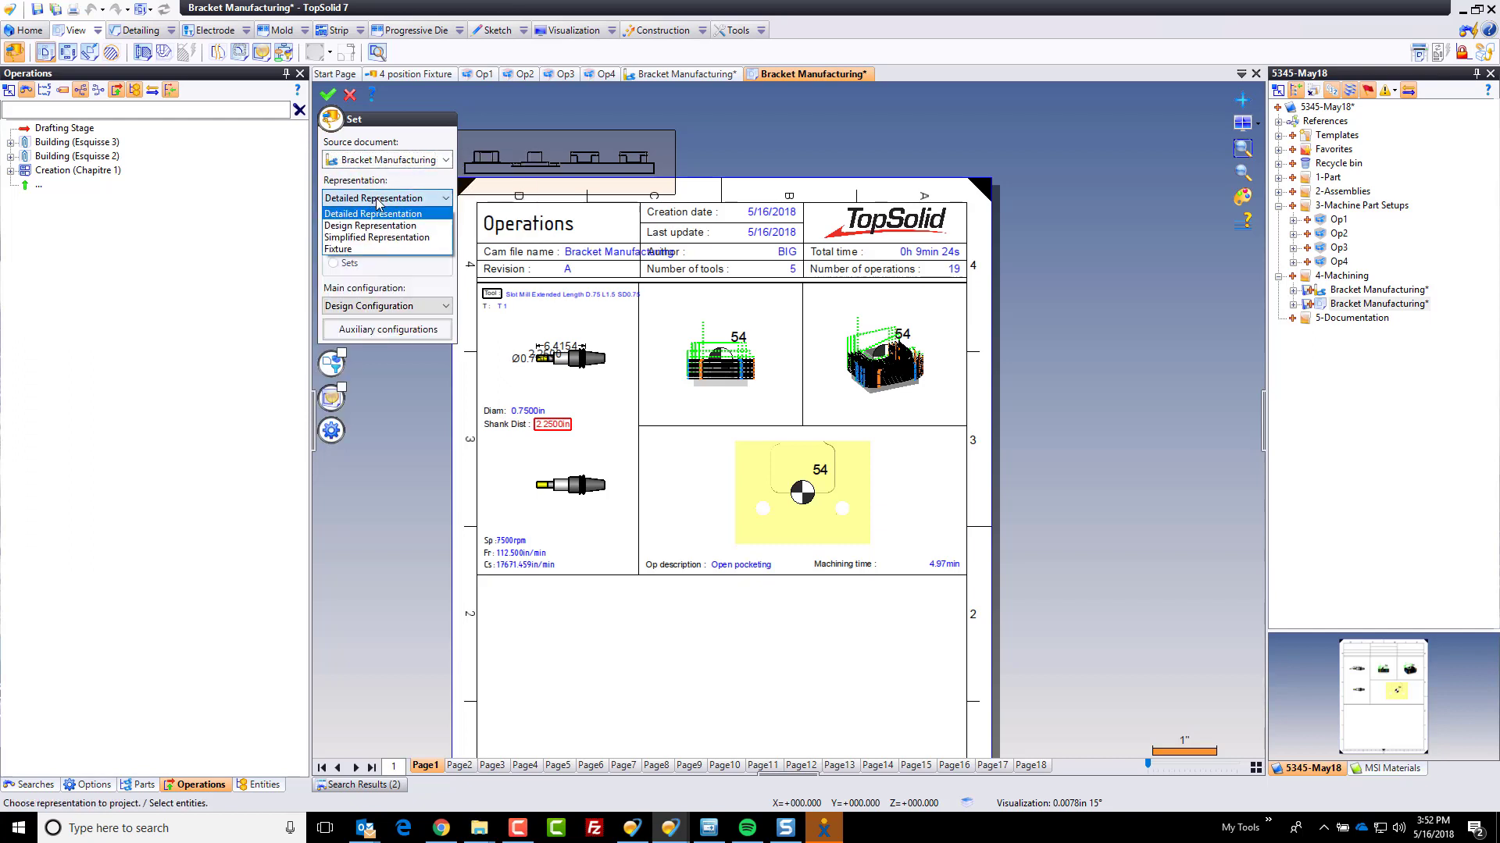
{"action": "left_click", "coordinate": [342, 249]}
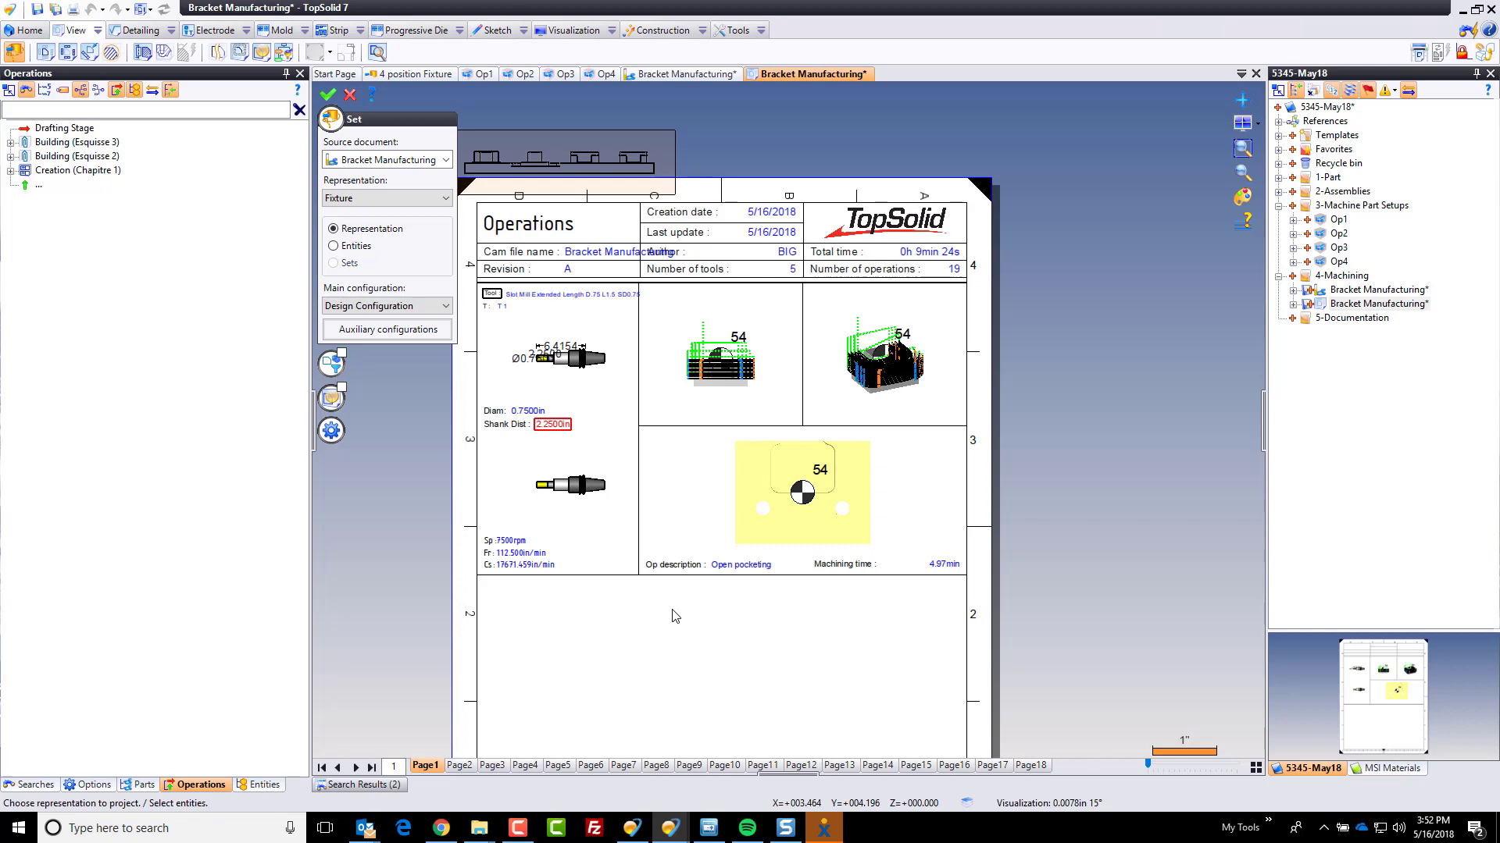
{"action": "left_click", "coordinate": [328, 95]}
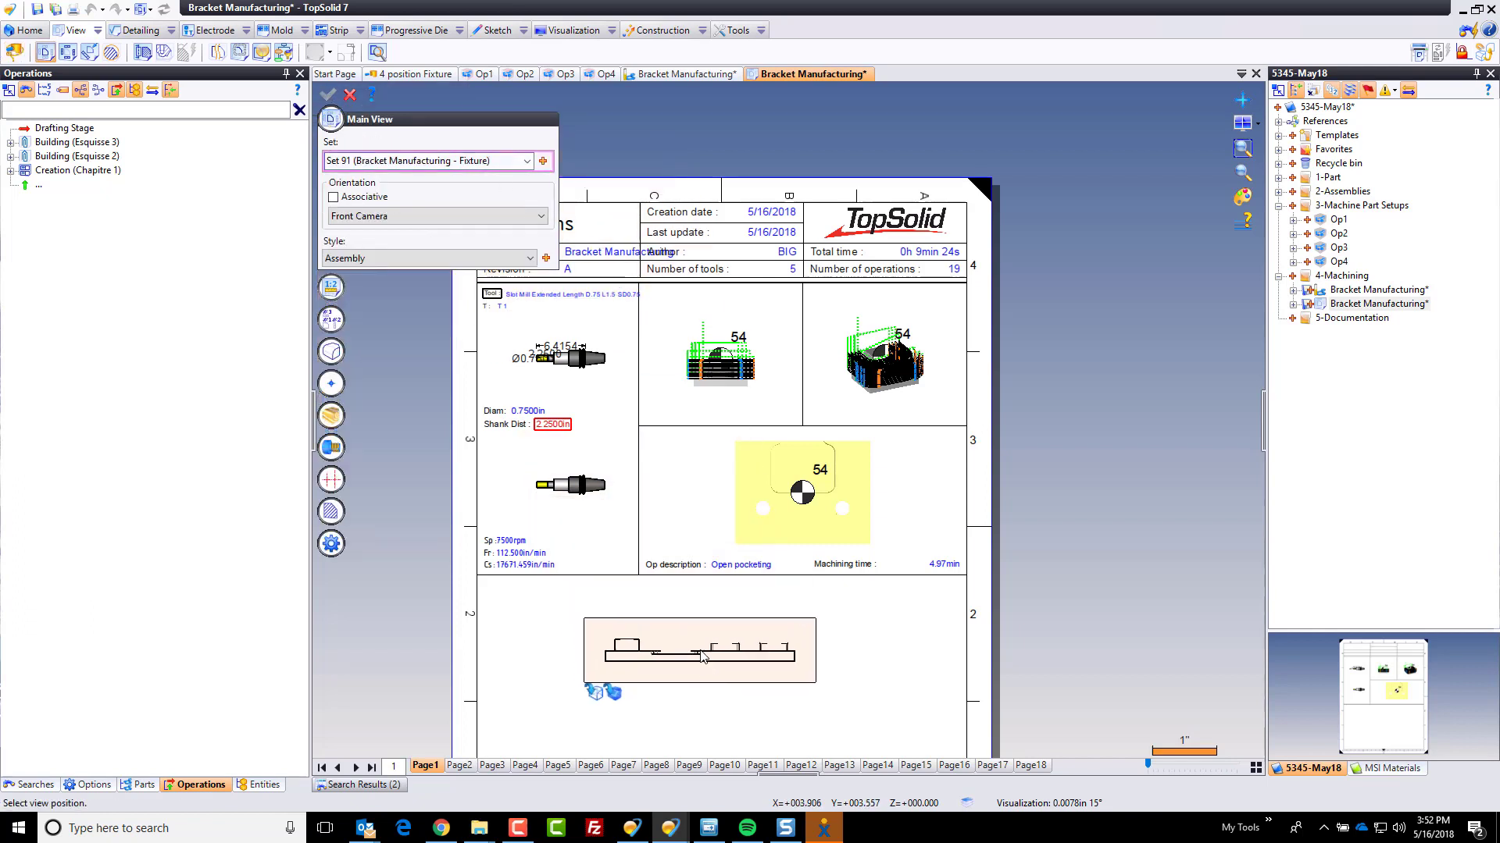
- Place the Fixture main view isometrically in the sheet's lower area below the operation header
{"action": "left_click", "coordinate": [697, 646]}
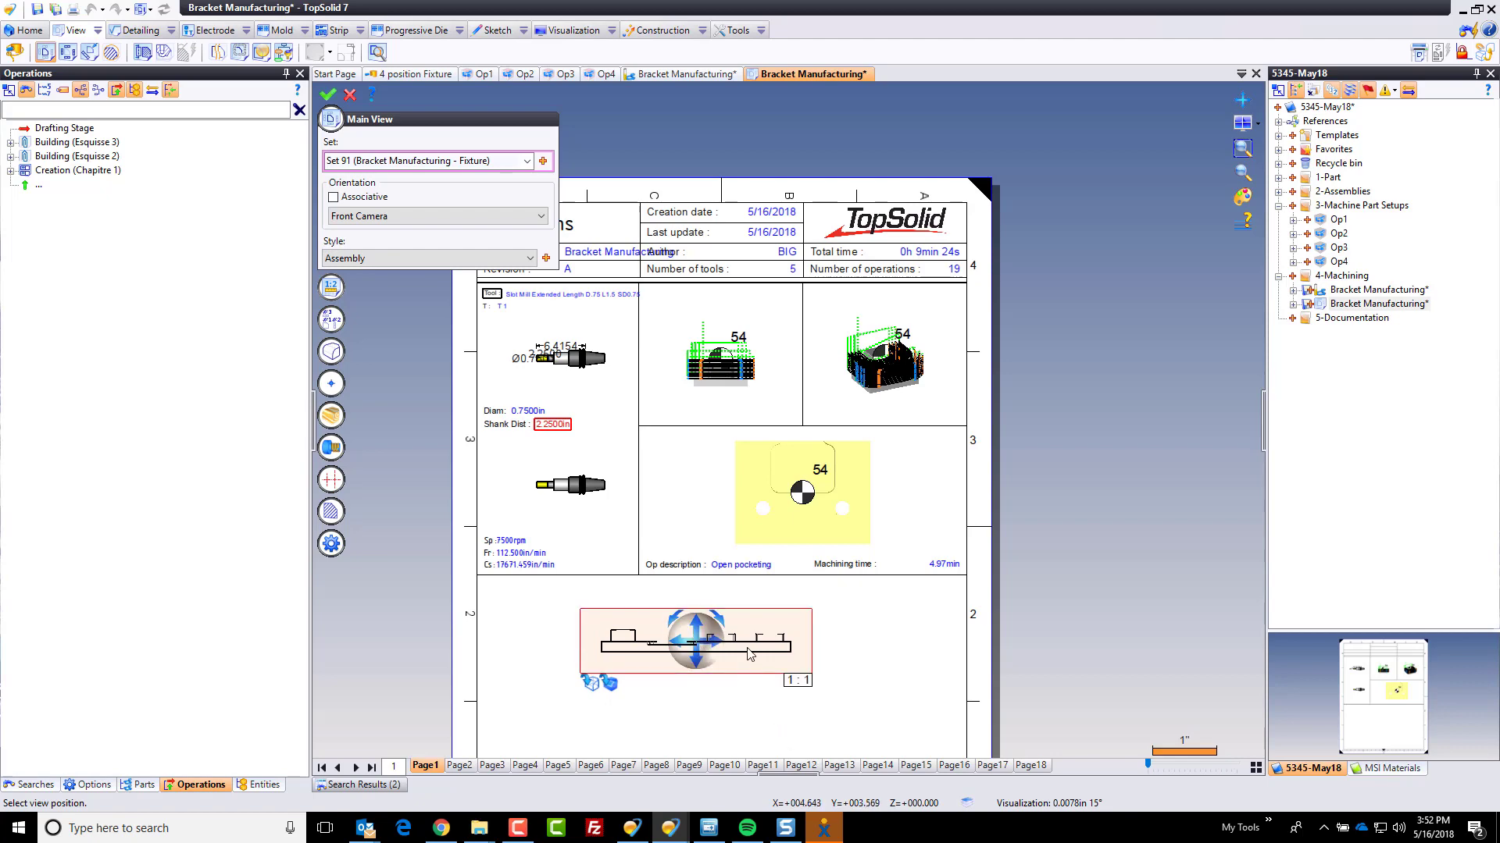
{"action": "middle_click_drag", "start_coordinate": [754, 655], "coordinate": [742, 662]}
{"action": "scroll", "coordinate": [742, 661], "scroll_direction": "up", "scroll_amount": 5}
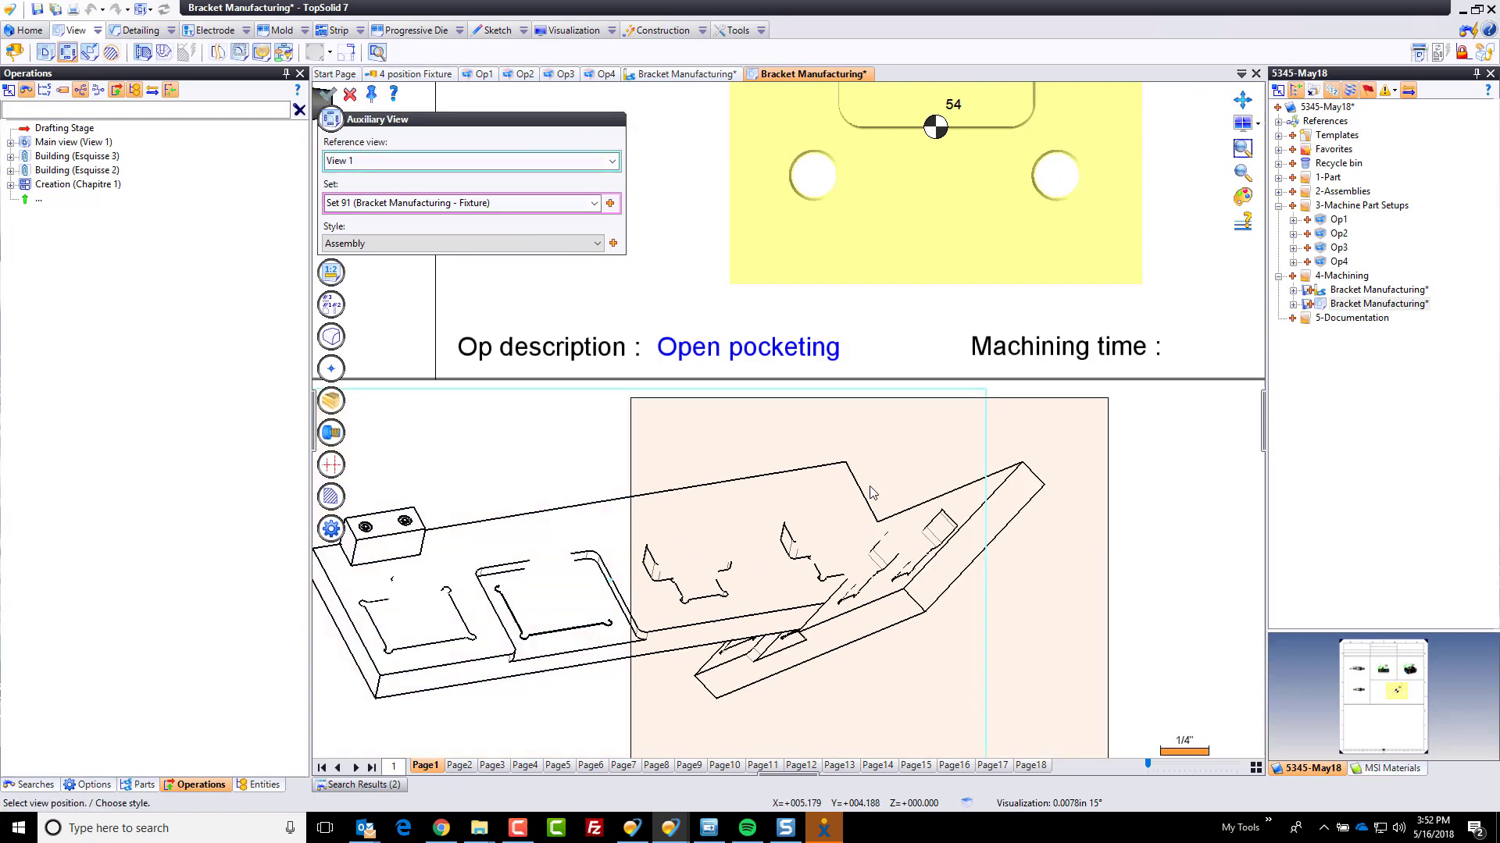
{"action": "left_click", "coordinate": [1114, 683]}
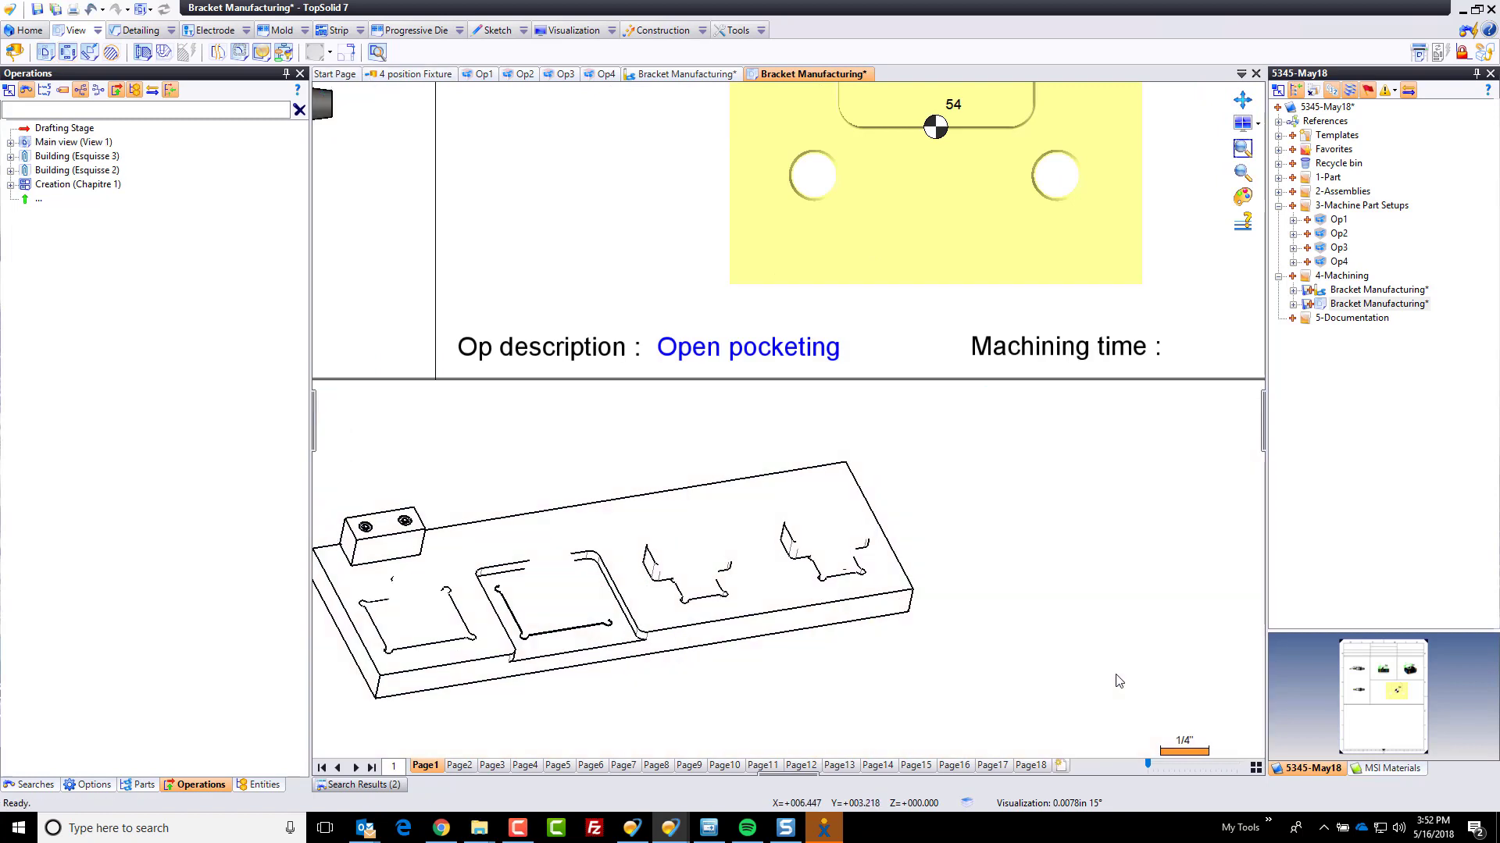
- Start the Projection command and switch to the Bracket Manufacturing 3-D machine document
{"action": "left_click", "coordinate": [1417, 54]}
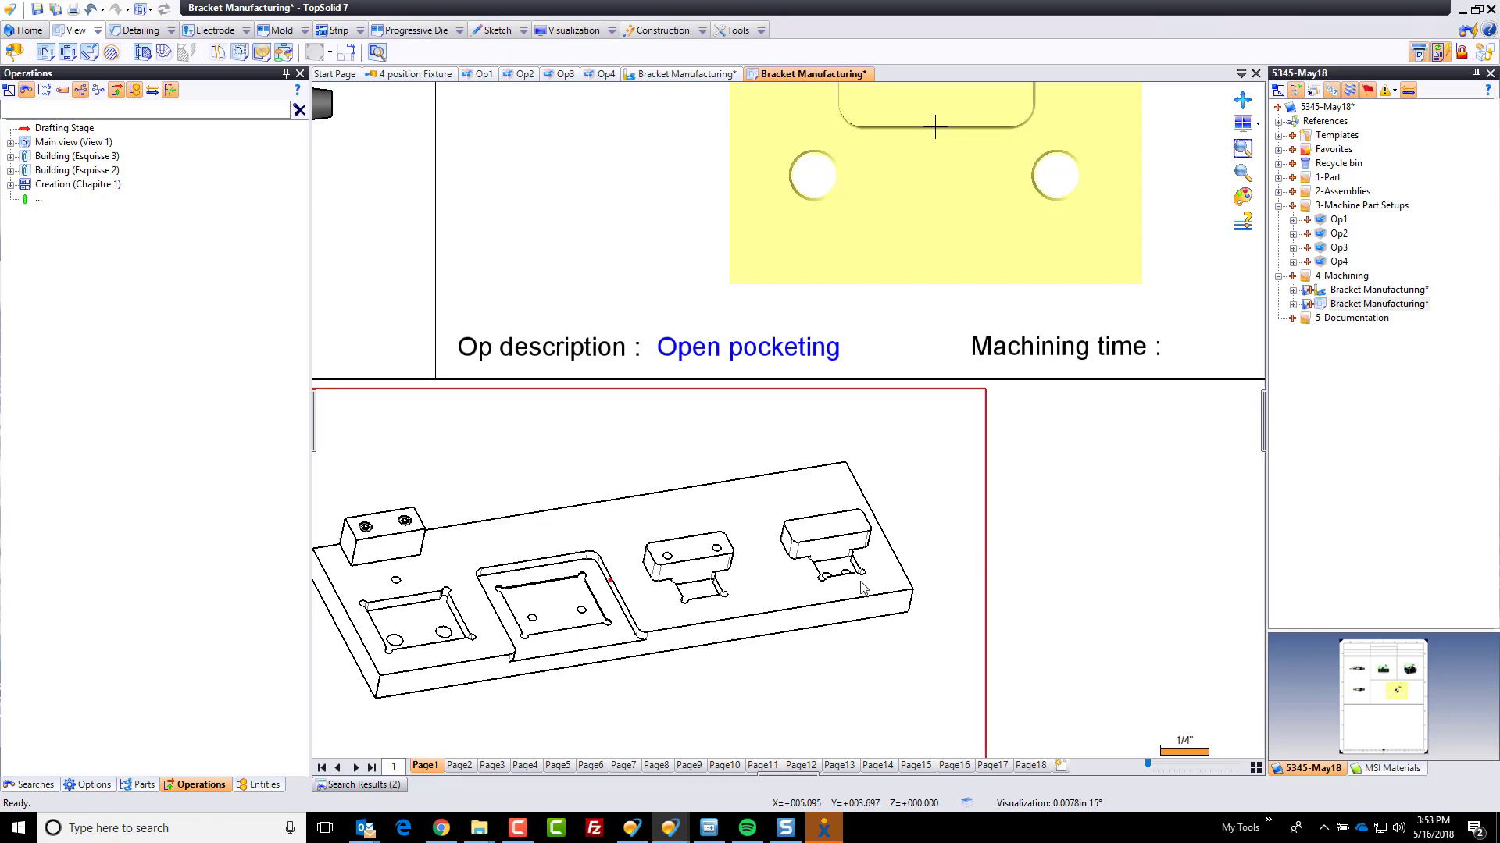
{"action": "left_click", "coordinate": [683, 73]}
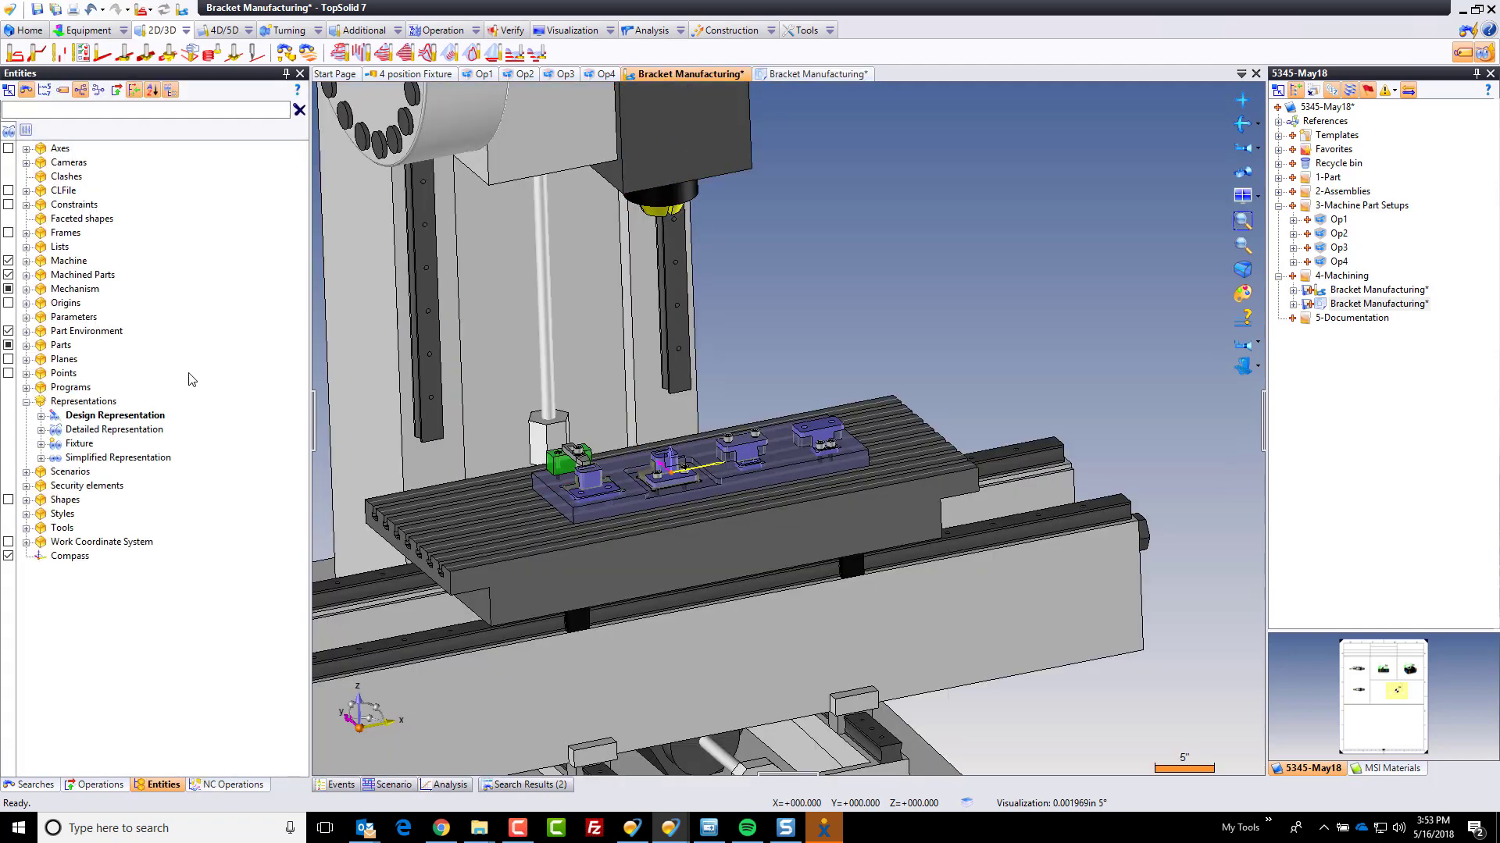
- Add brackets Op1, Op2, Op3 and Op4 to the Fixture representation and go back to the drafting sheet
{"action": "double_click", "coordinate": [79, 444]}
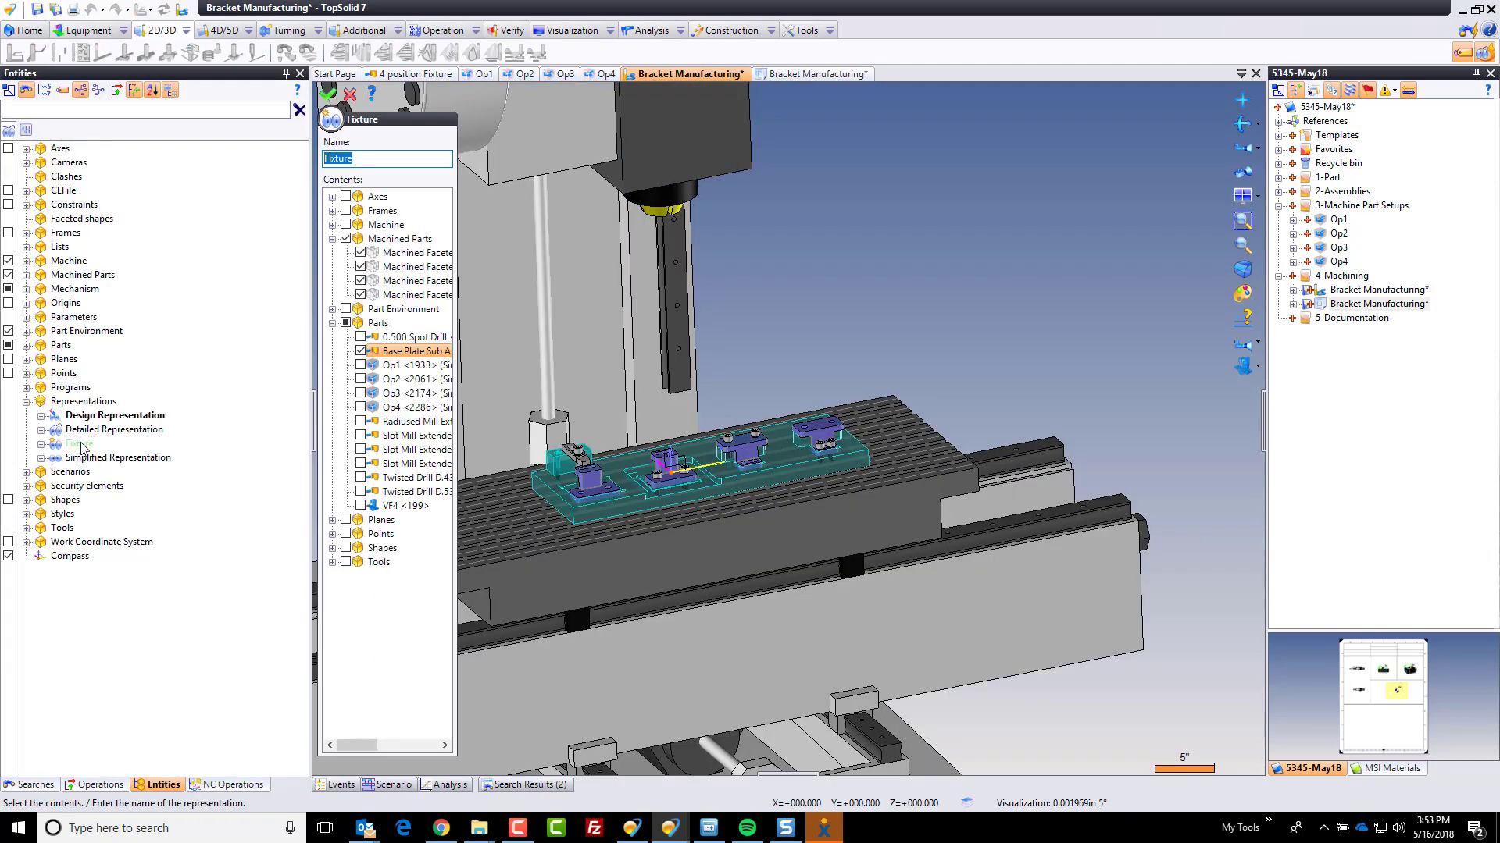
{"action": "scroll", "coordinate": [624, 480], "scroll_direction": "up", "scroll_amount": 5}
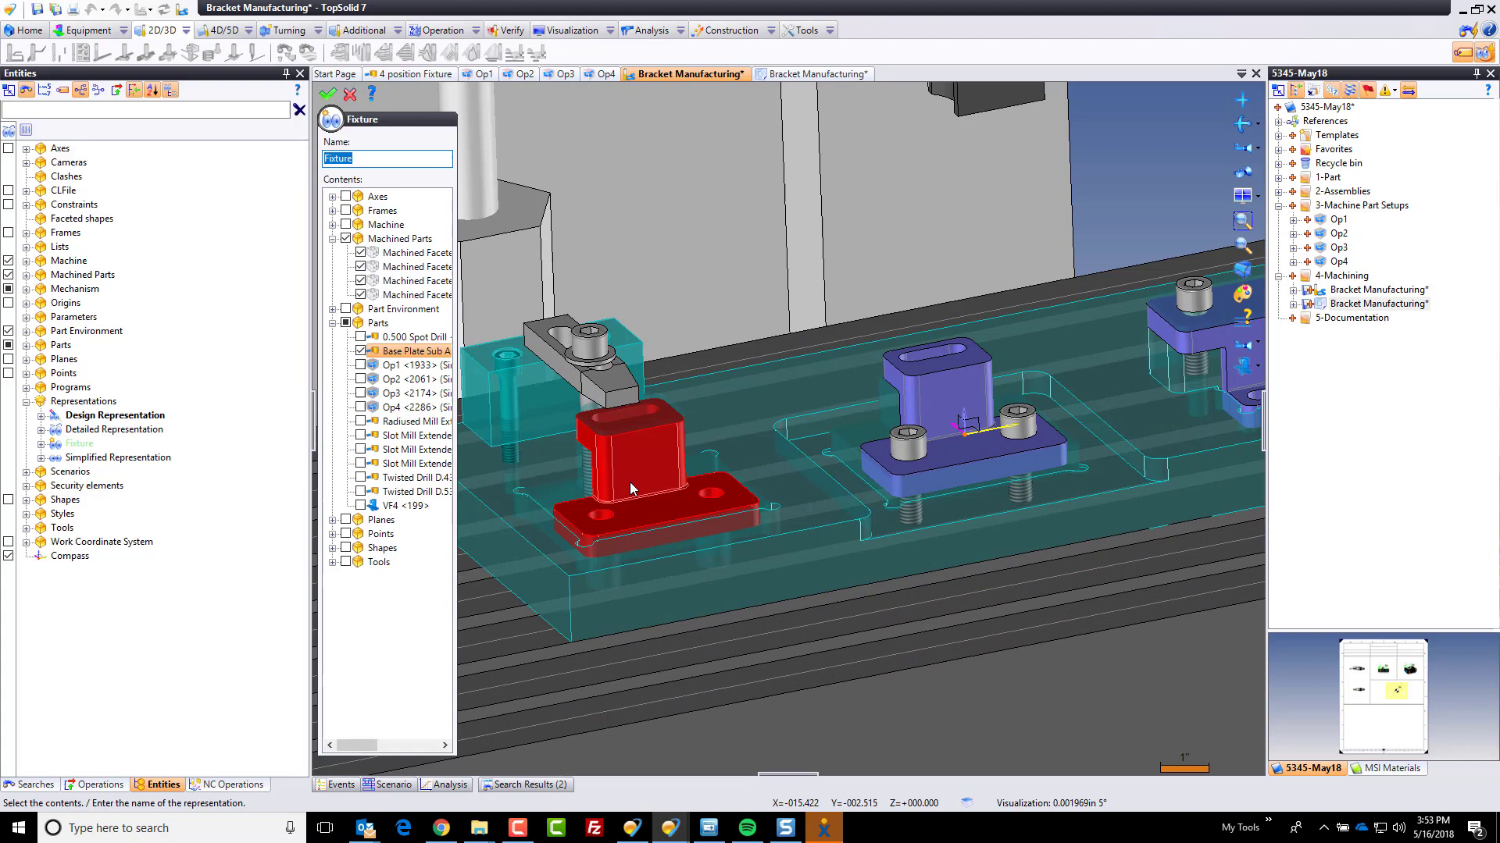
{"action": "left_click", "coordinate": [934, 390]}
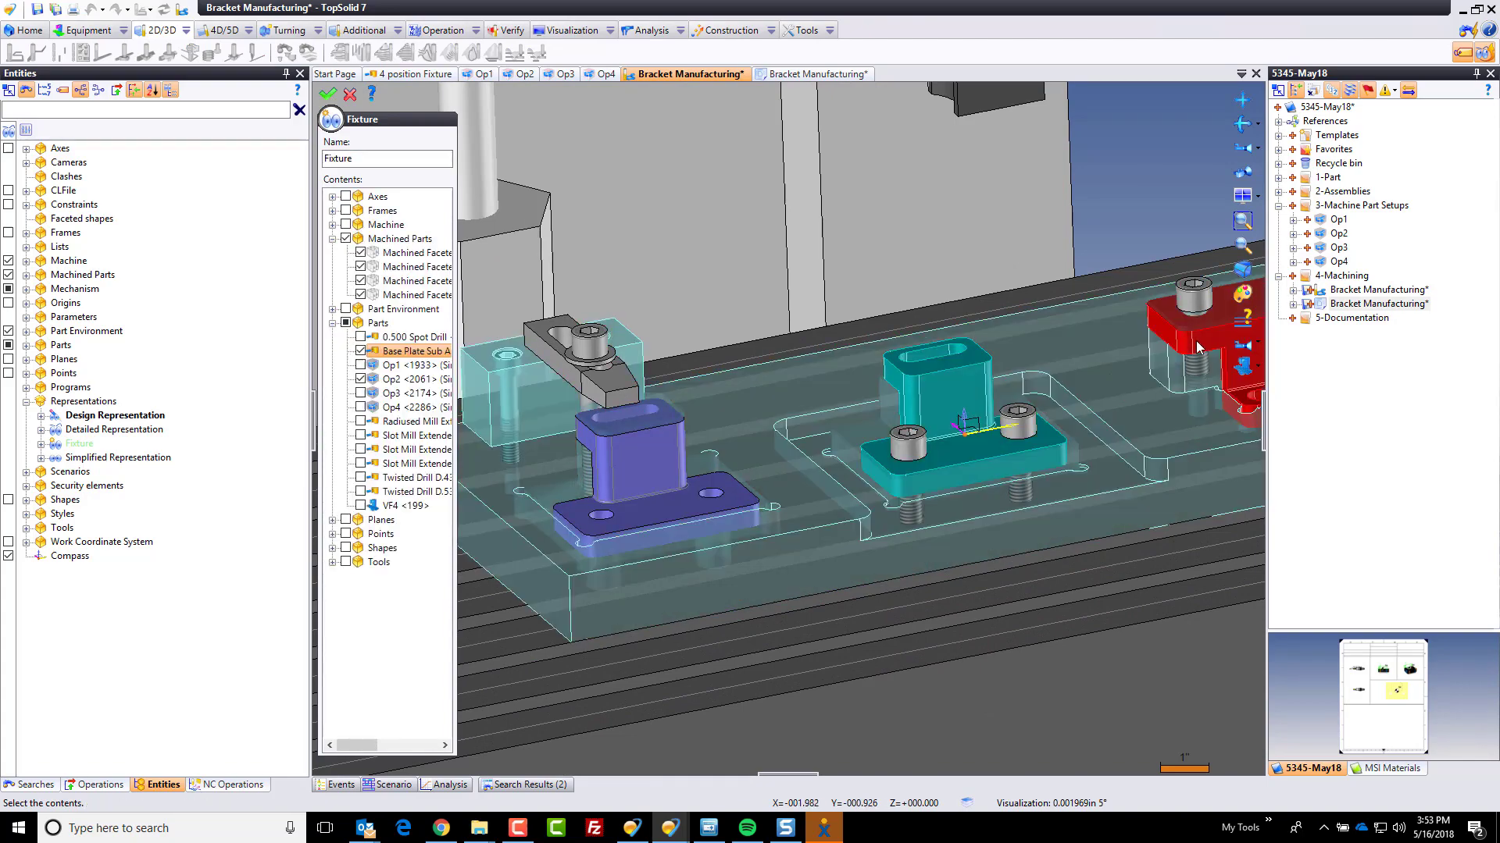
{"action": "left_click", "coordinate": [1195, 336]}
{"action": "middle_click_drag", "start_coordinate": [1083, 401], "coordinate": [1025, 419]}
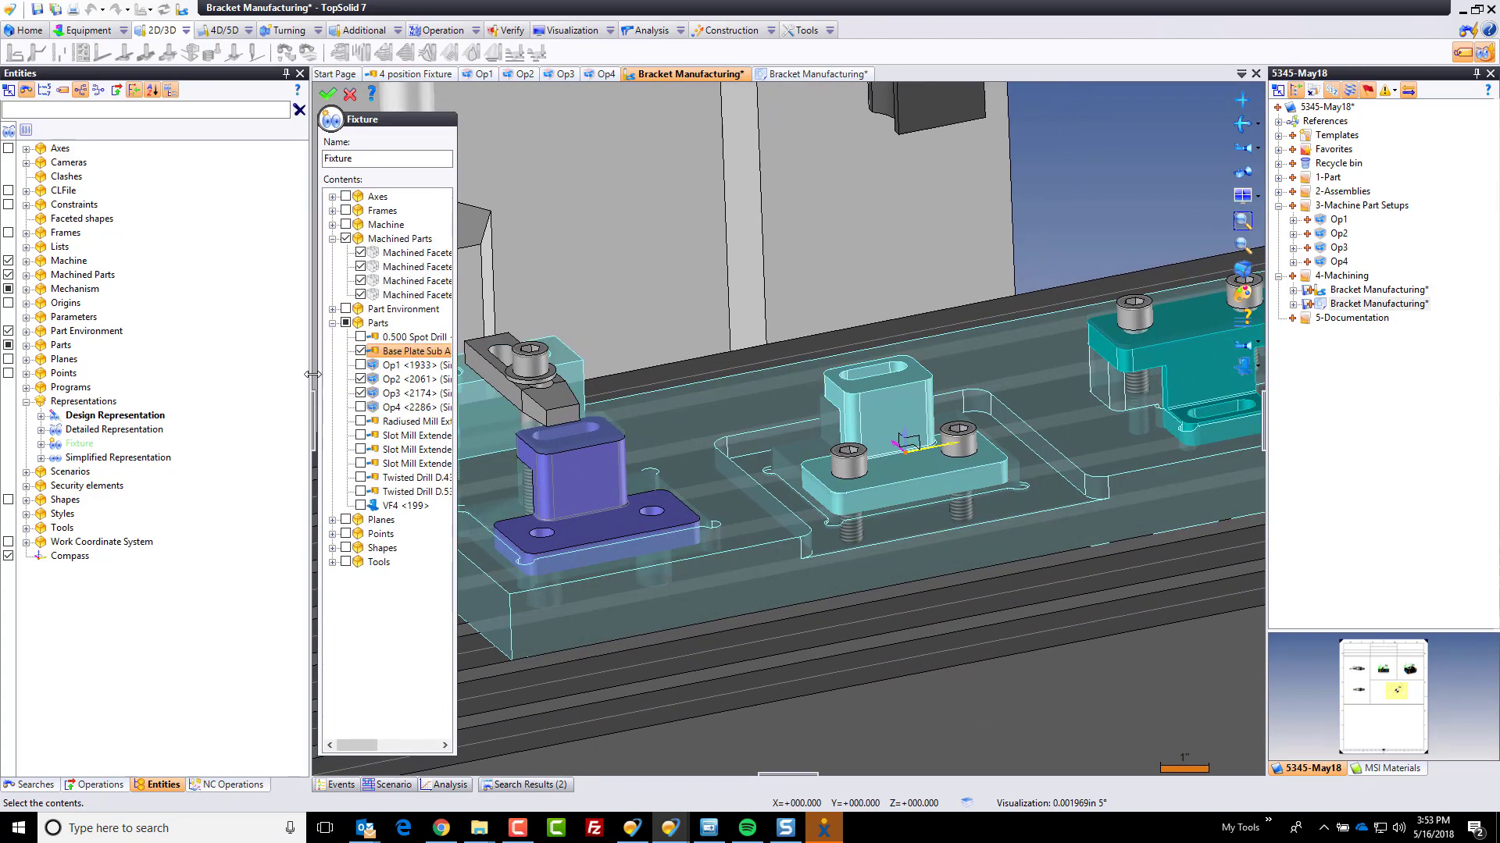
{"action": "left_click", "coordinate": [360, 365]}
{"action": "left_click", "coordinate": [360, 407]}
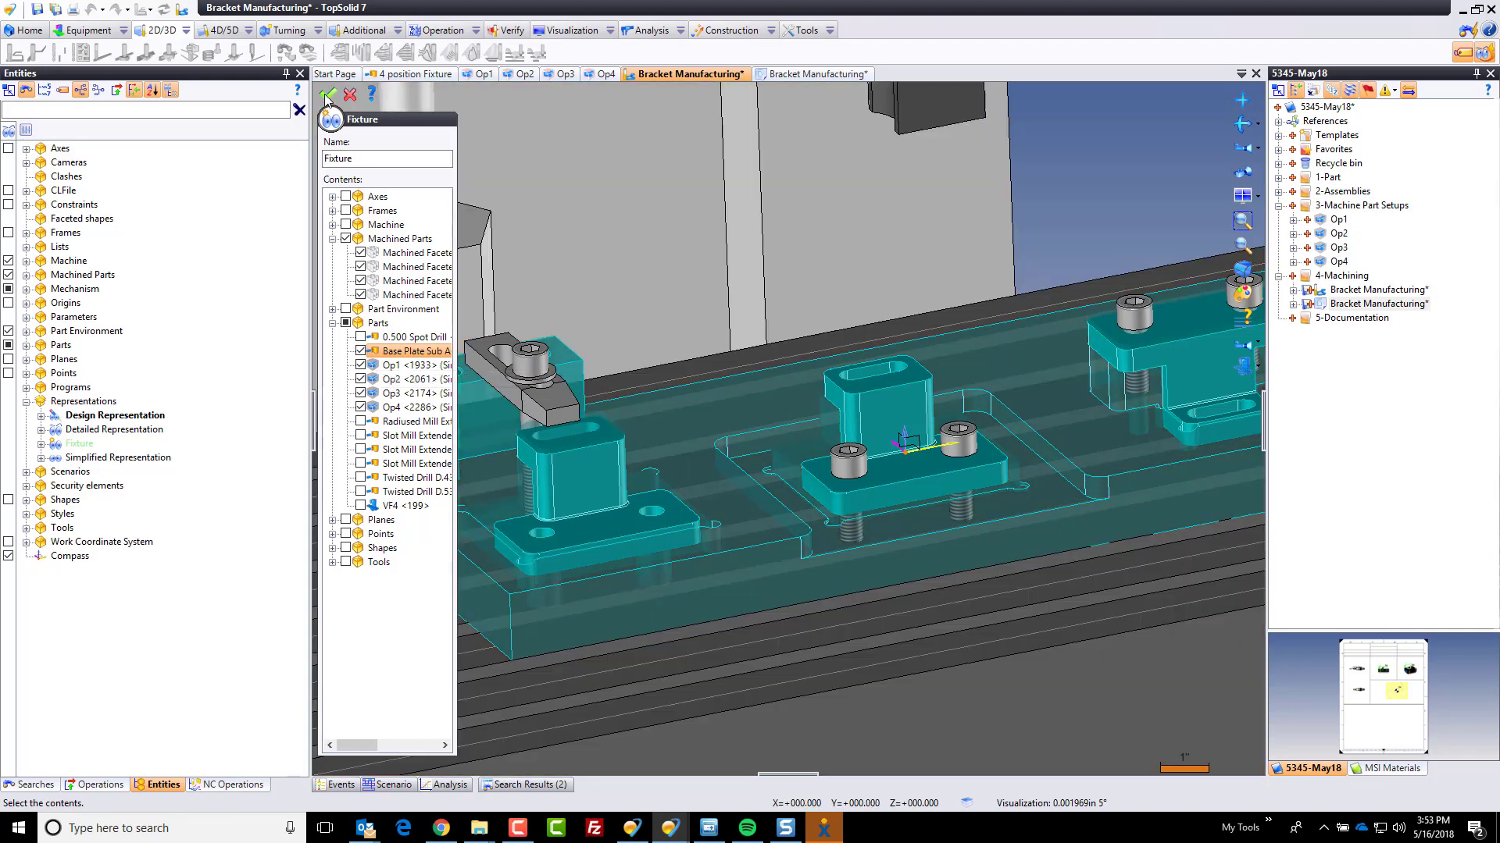
{"action": "left_click", "coordinate": [327, 97]}
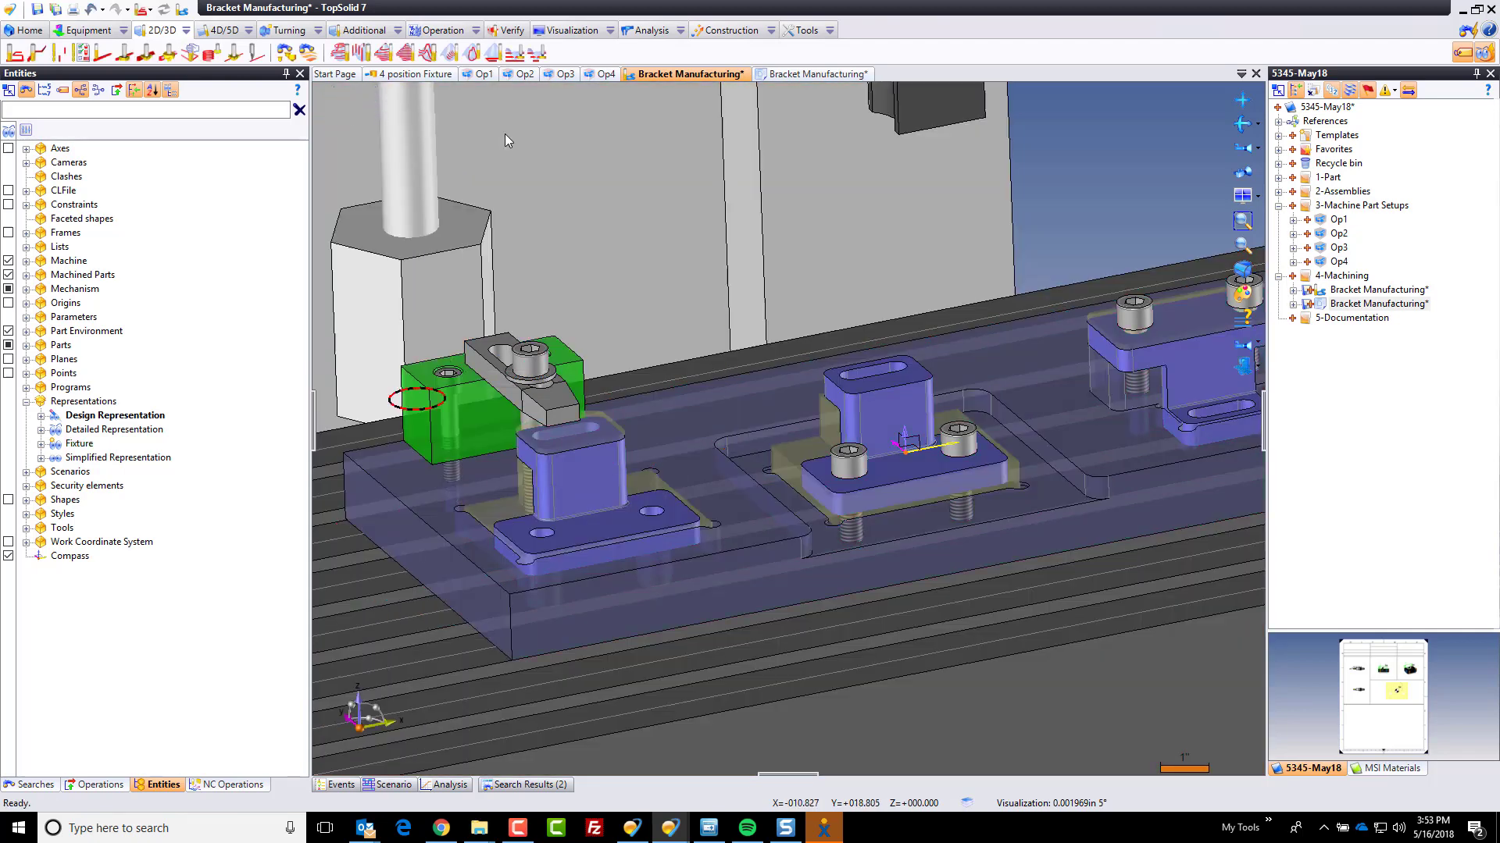
{"action": "left_click", "coordinate": [817, 75]}
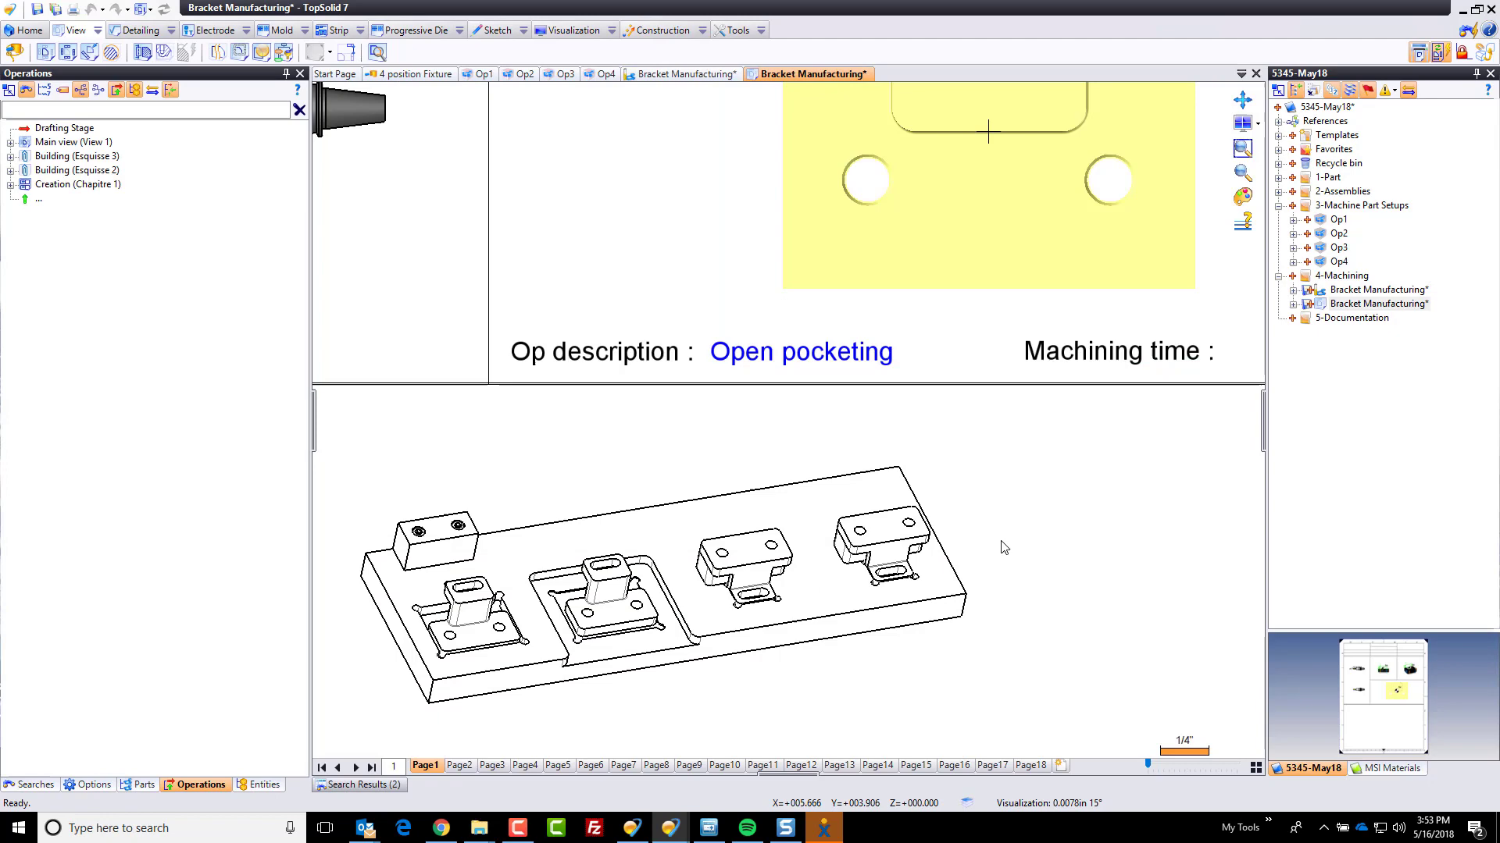
- Change the Page1 fixture view's scale from 1:1 to 2:1
{"action": "middle_click_drag", "start_coordinate": [1004, 544], "coordinate": [1078, 535]}
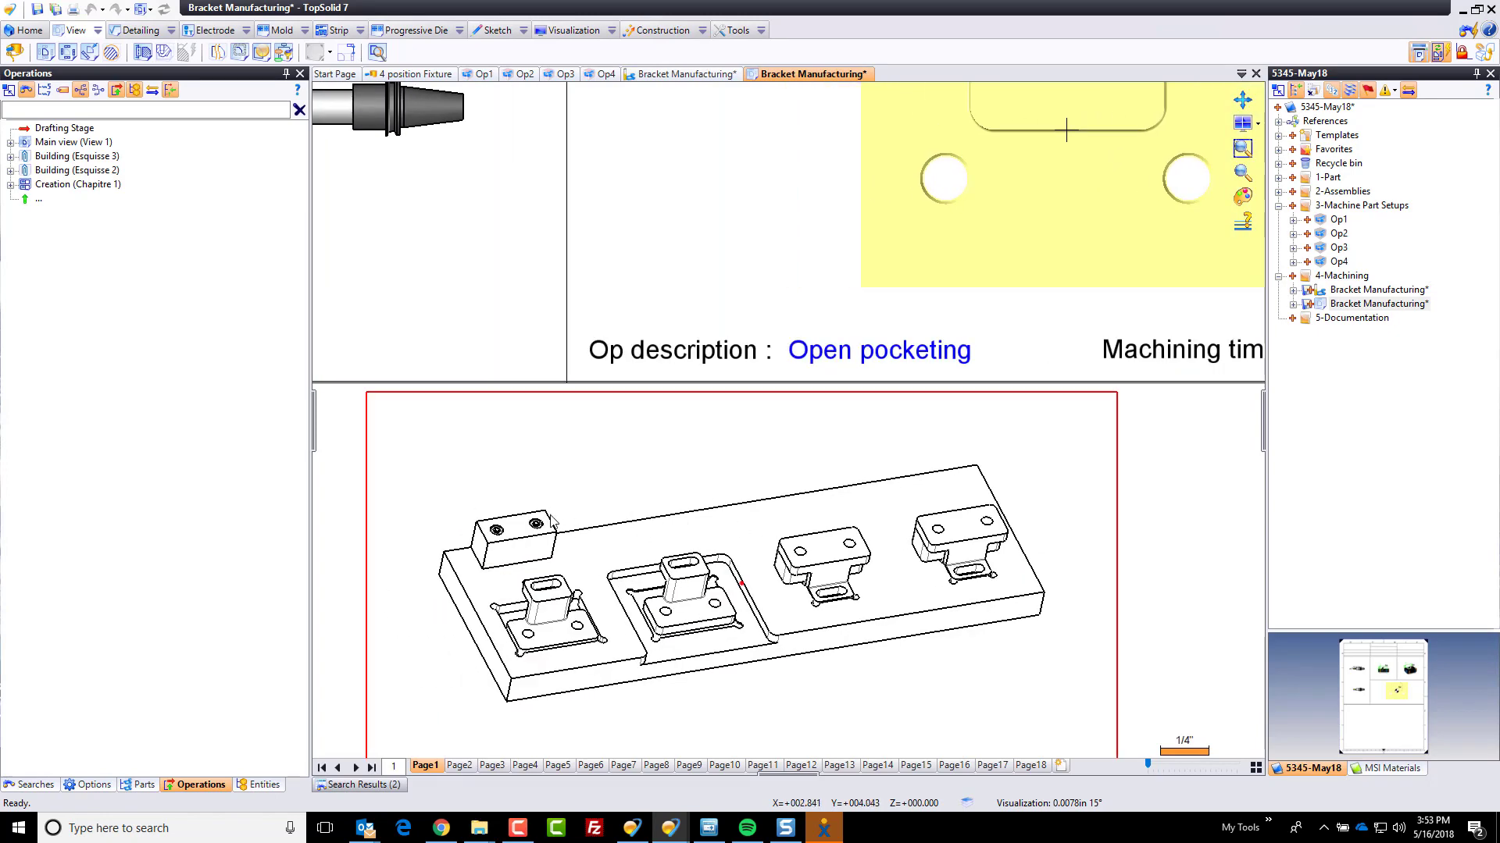
{"action": "left_click", "coordinate": [459, 766]}
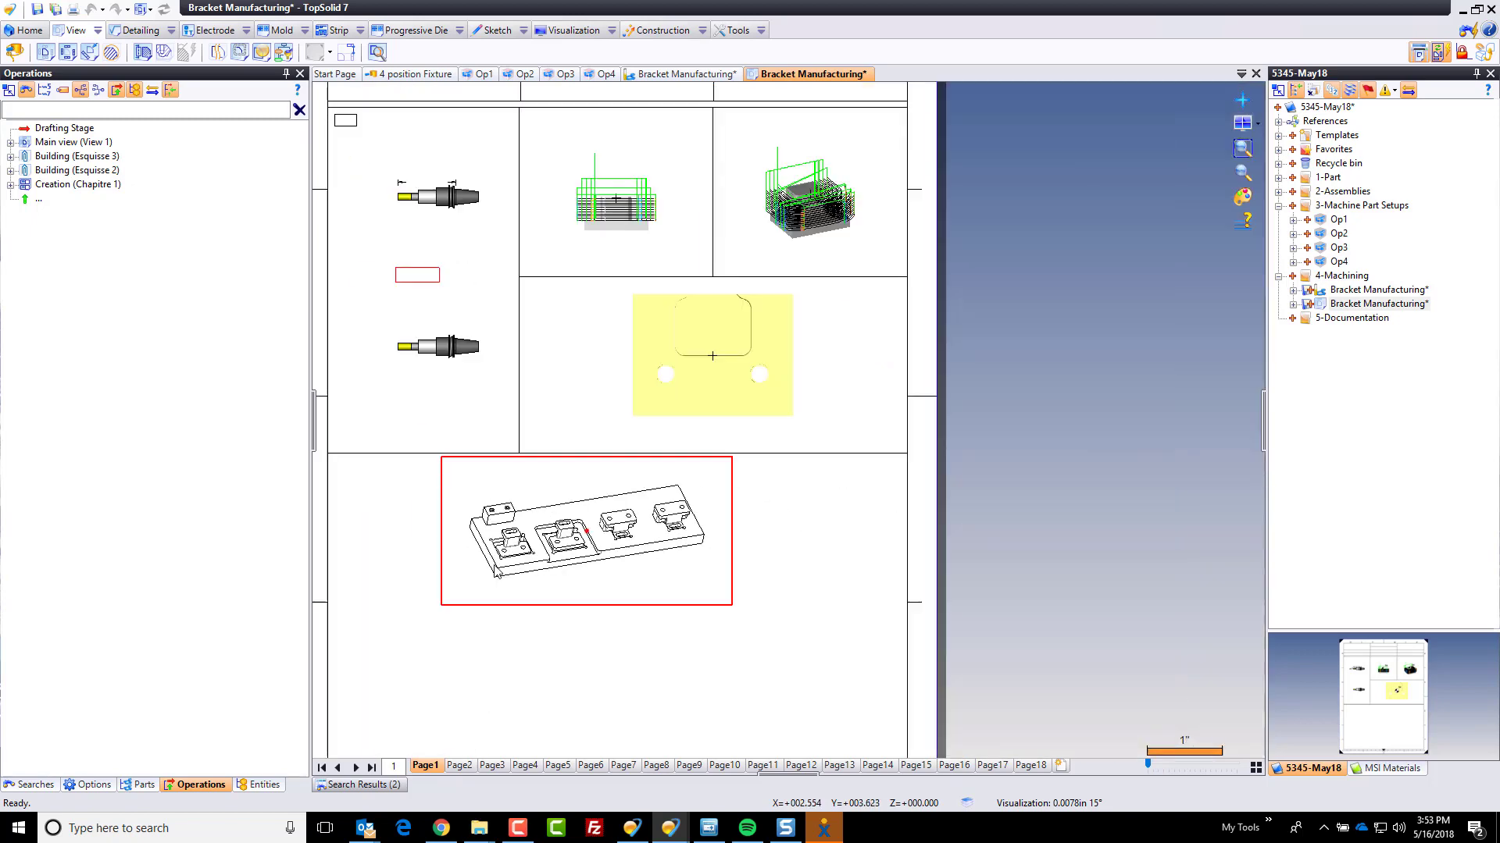
{"action": "left_click", "coordinate": [425, 766]}
{"action": "right_click", "coordinate": [563, 602]}
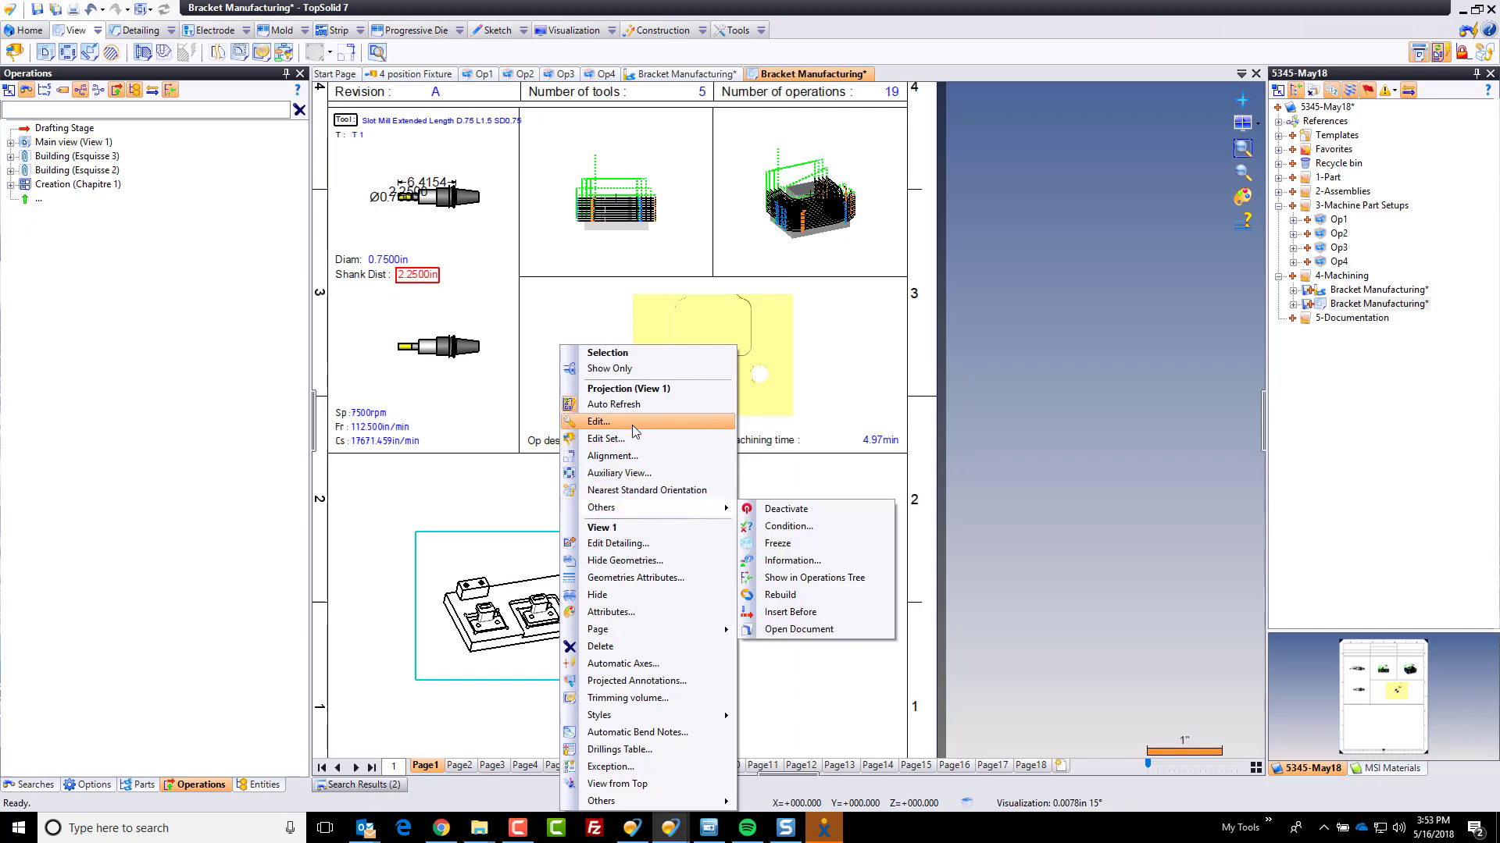
{"action": "left_click", "coordinate": [670, 536]}
{"action": "double_click", "coordinate": [670, 537]}
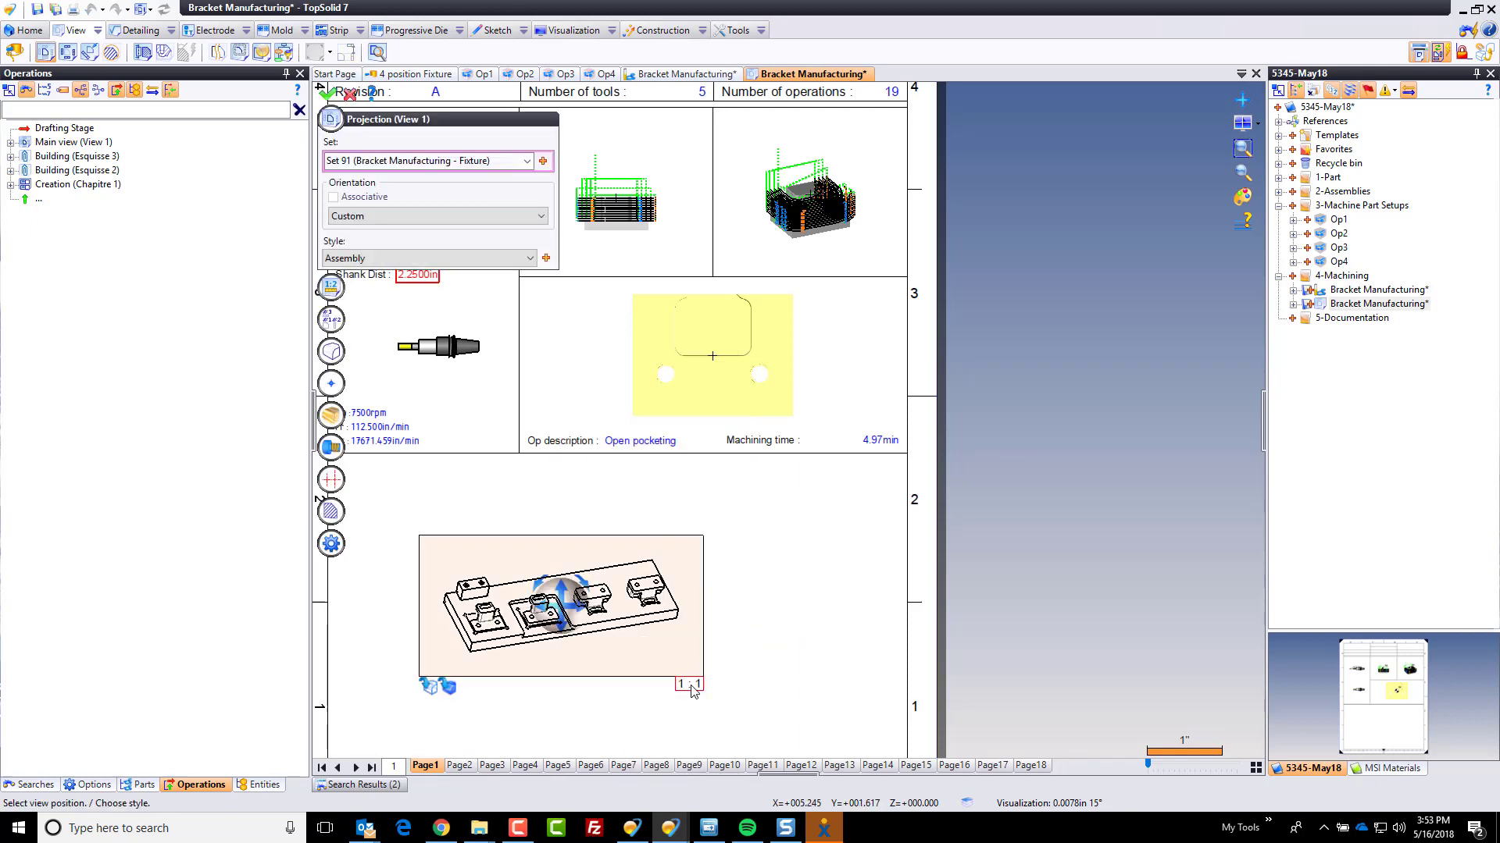
{"action": "type", "text": "2:1"}
{"action": "key", "text": "Return"}
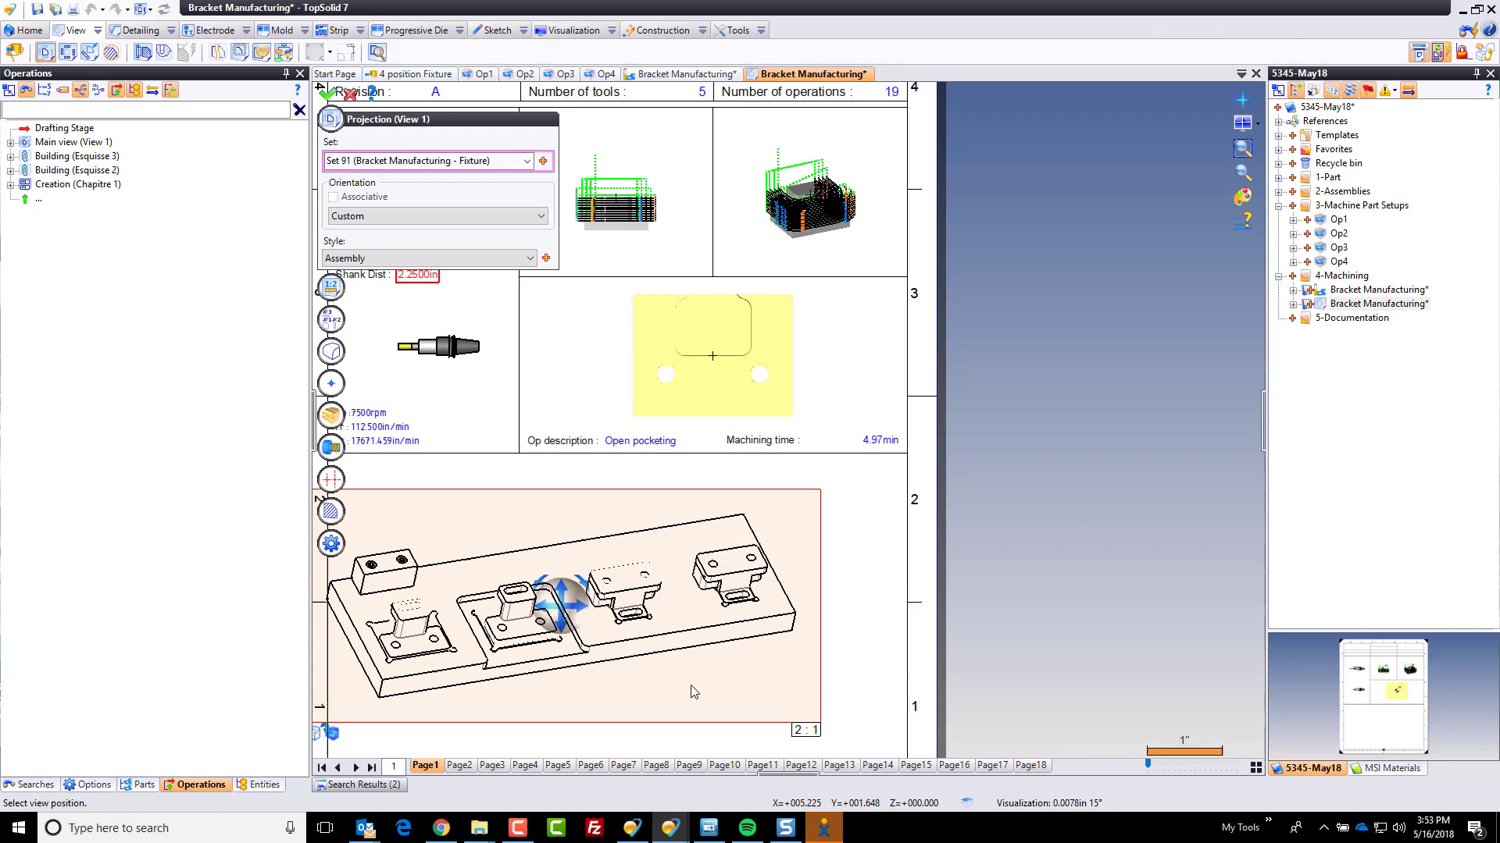
{"action": "scroll", "coordinate": [929, 609], "scroll_direction": "down", "scroll_amount": 3}
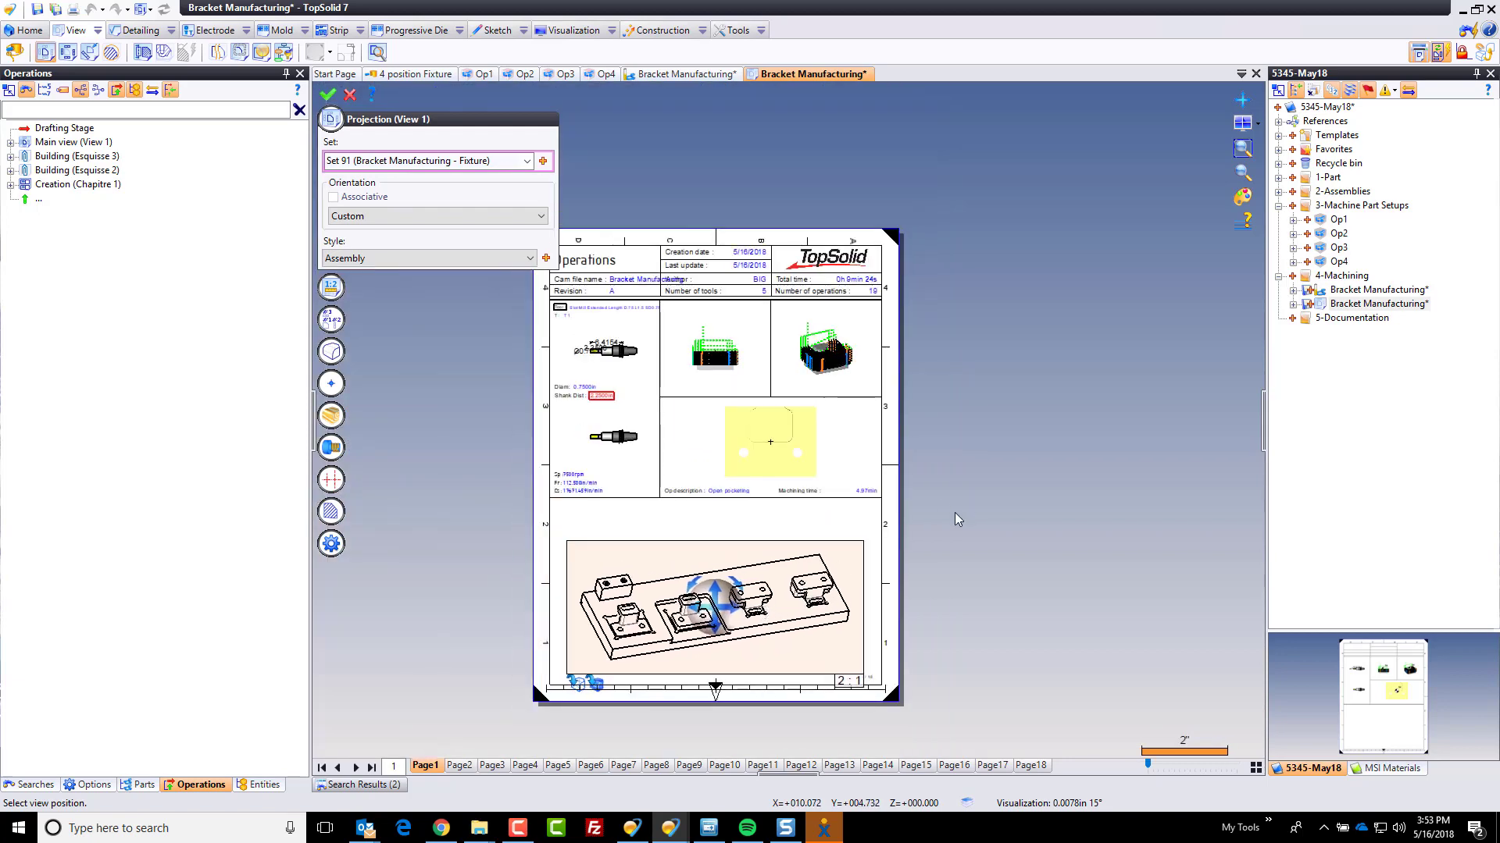
- Accept the 2:1 view change and place a rich text note reading G54 below the fixture
{"action": "left_click", "coordinate": [328, 95]}
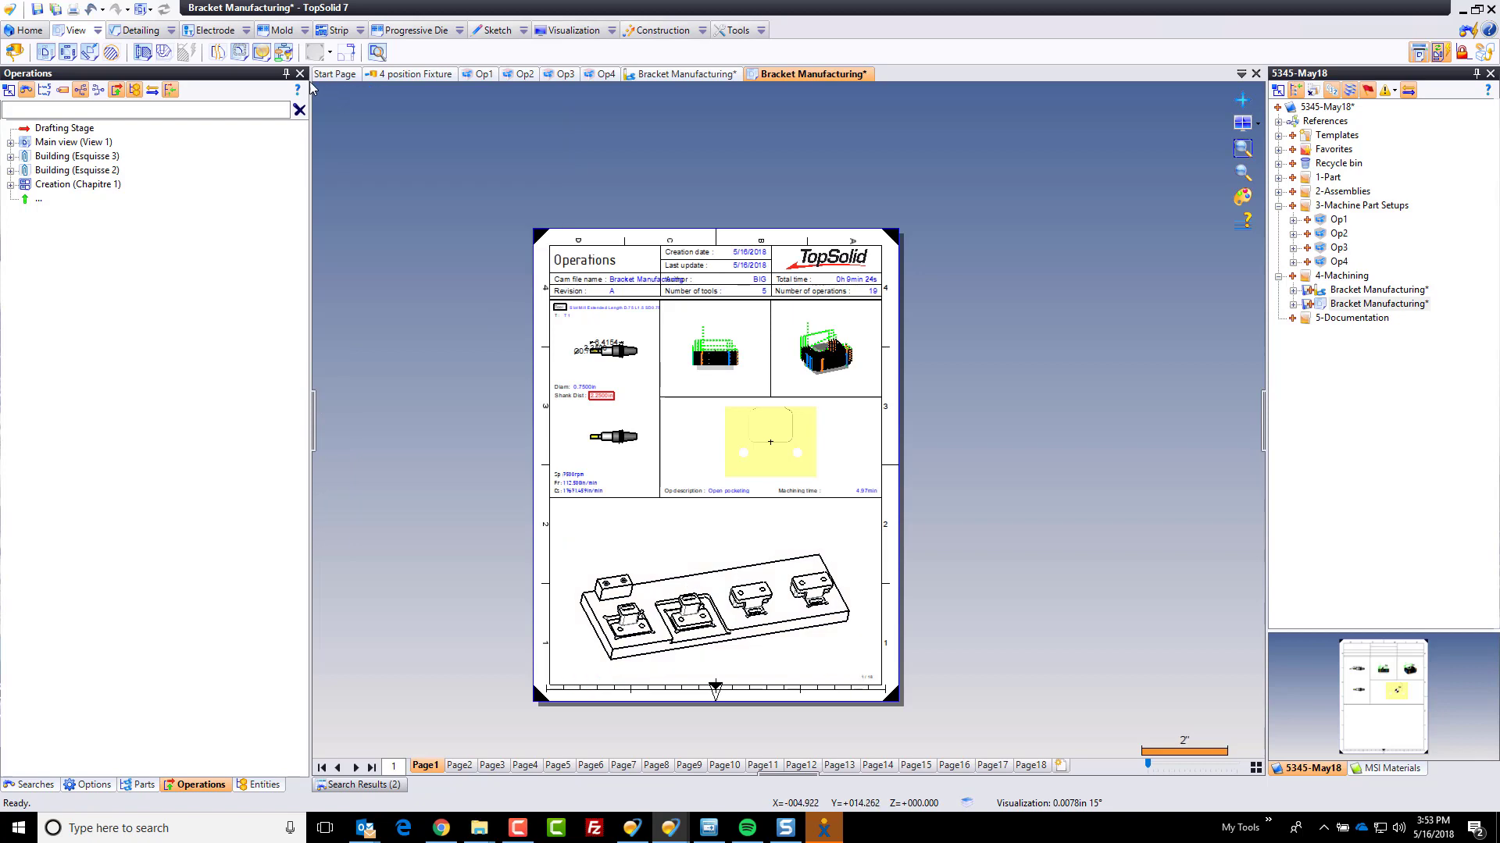
{"action": "left_click", "coordinate": [137, 30]}
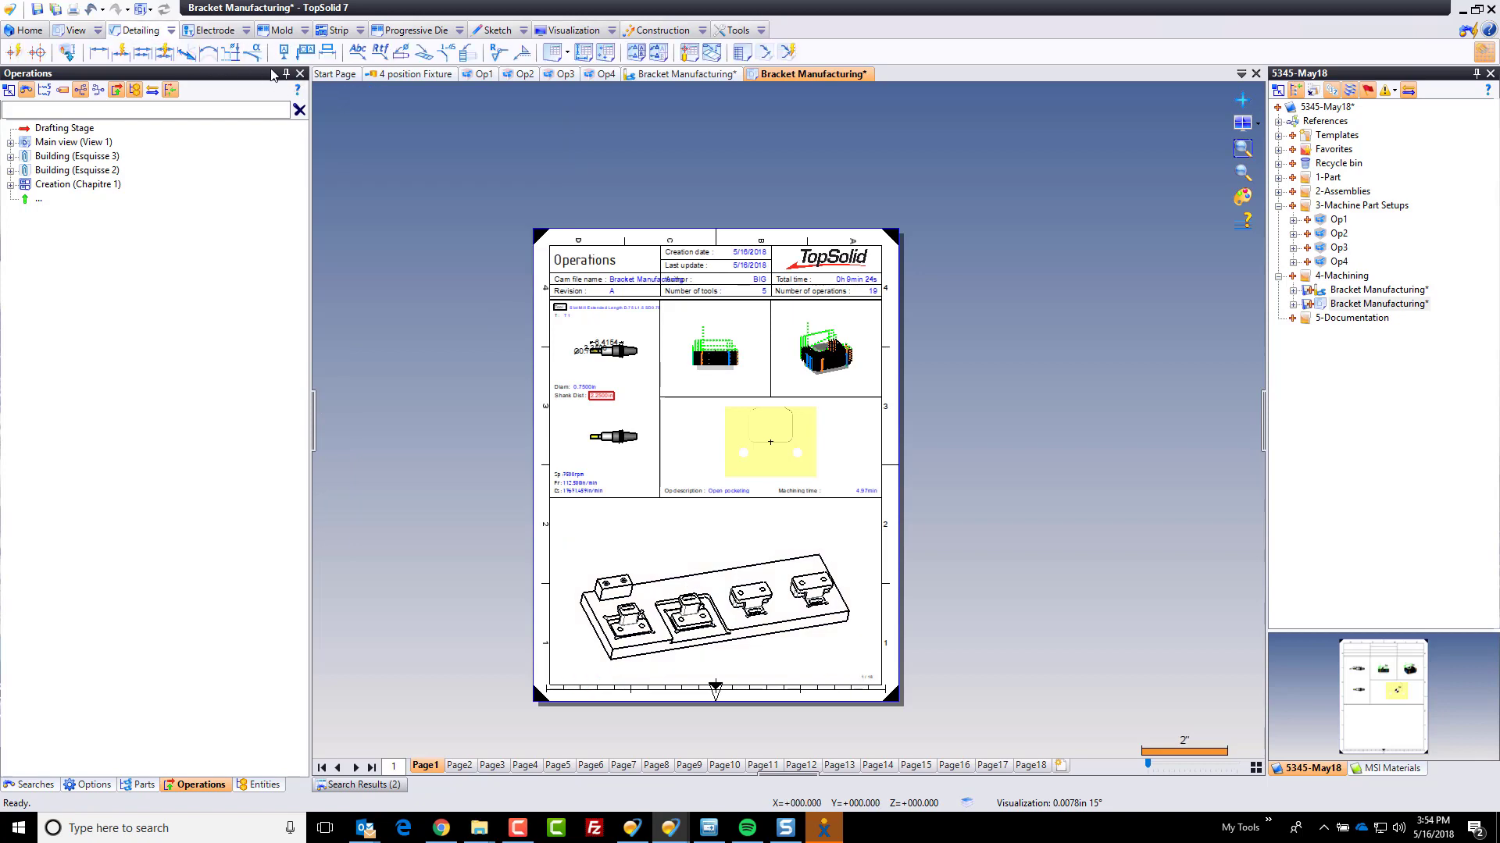
{"action": "left_click", "coordinate": [381, 53]}
{"action": "scroll", "coordinate": [619, 557], "scroll_direction": "up", "scroll_amount": 5}
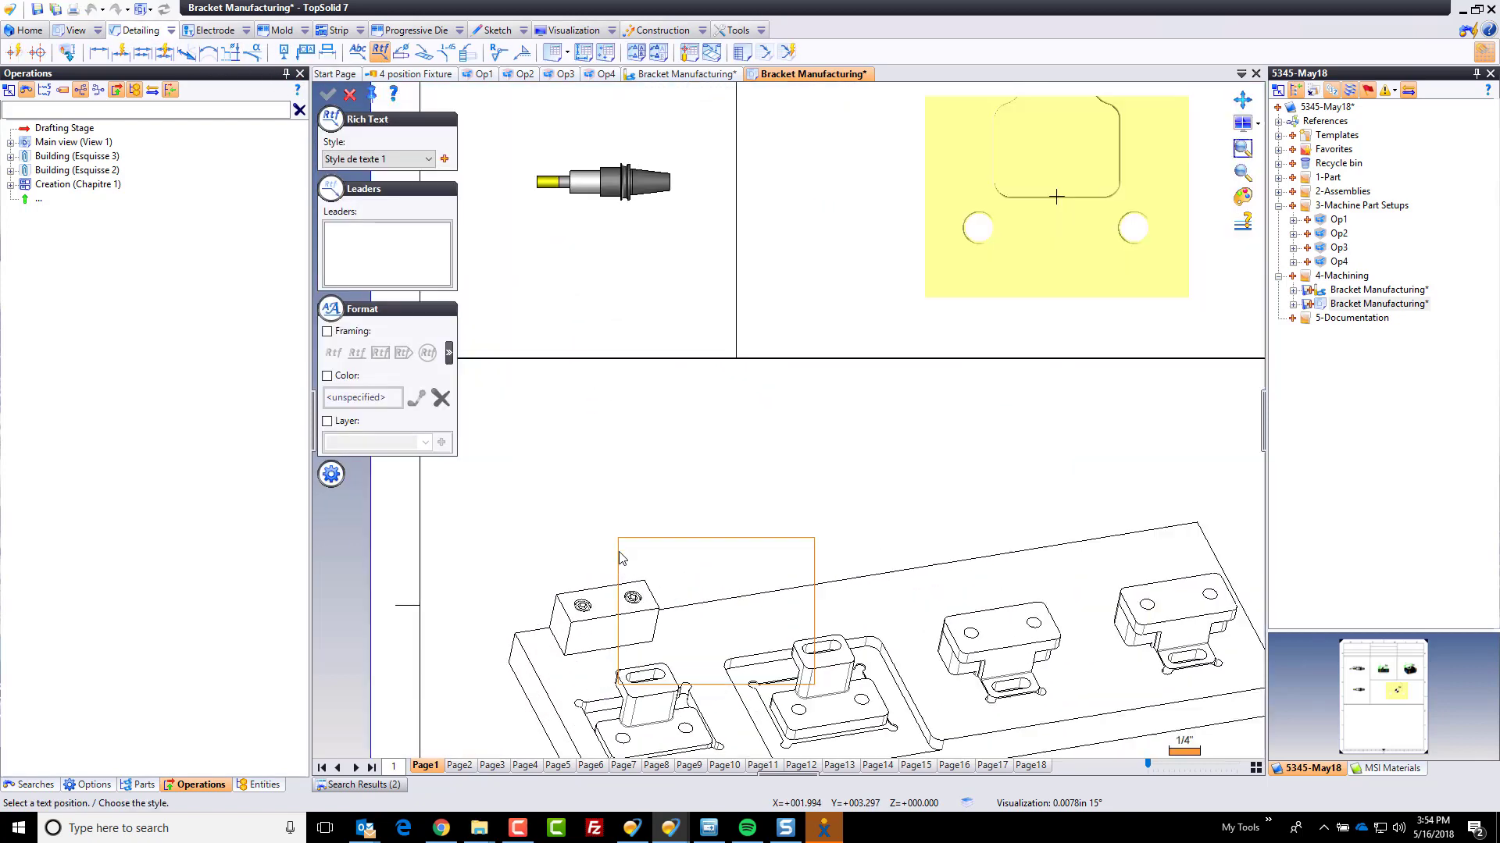
{"action": "scroll", "coordinate": [669, 563], "scroll_direction": "down", "scroll_amount": 2}
{"action": "scroll", "coordinate": [617, 578], "scroll_direction": "up", "scroll_amount": 2}
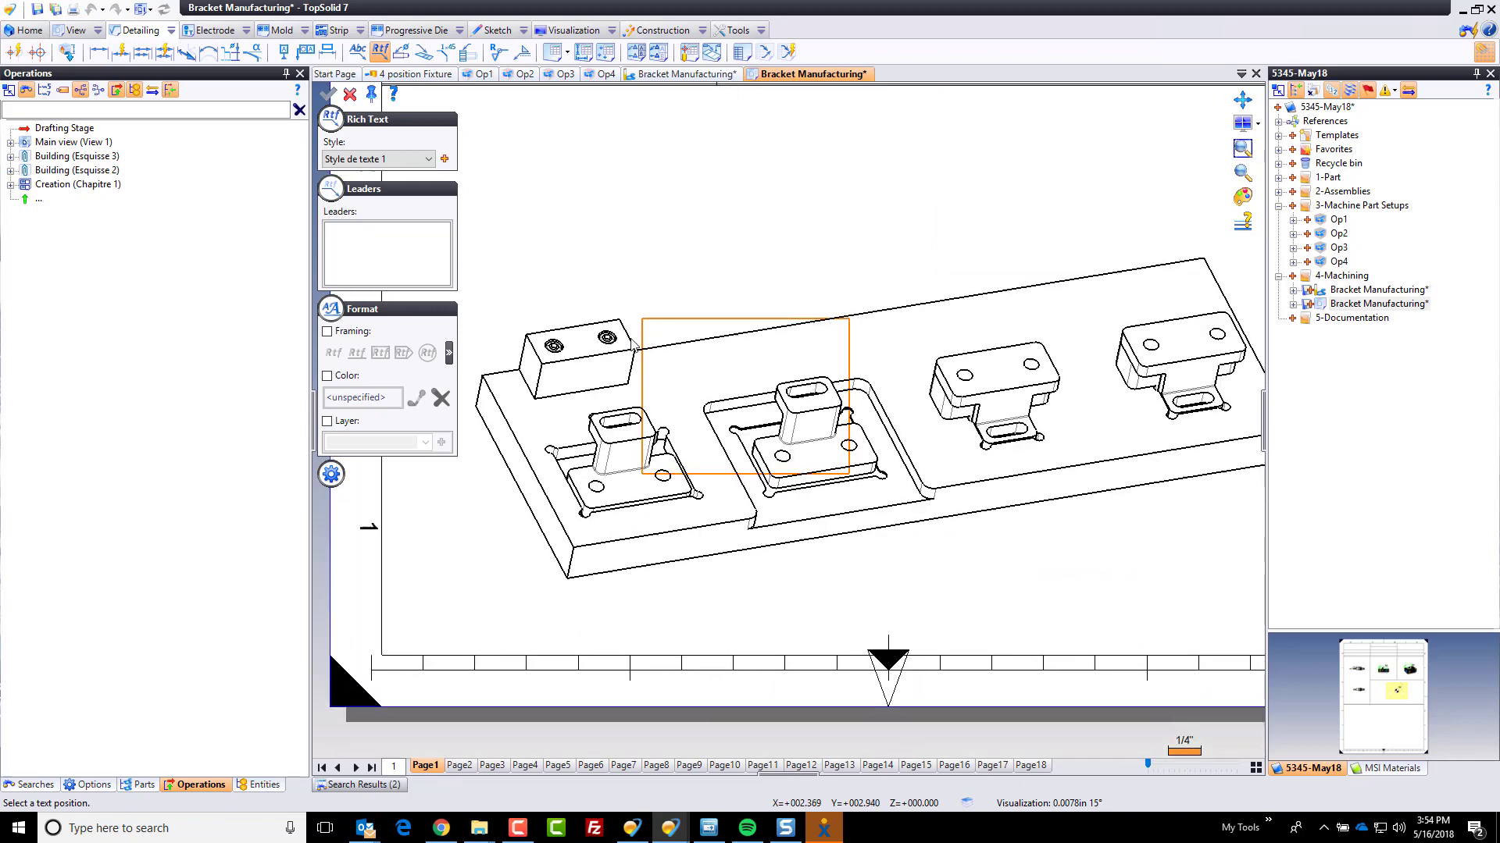
{"action": "left_click", "coordinate": [569, 601]}
{"action": "type", "text": "G54"}
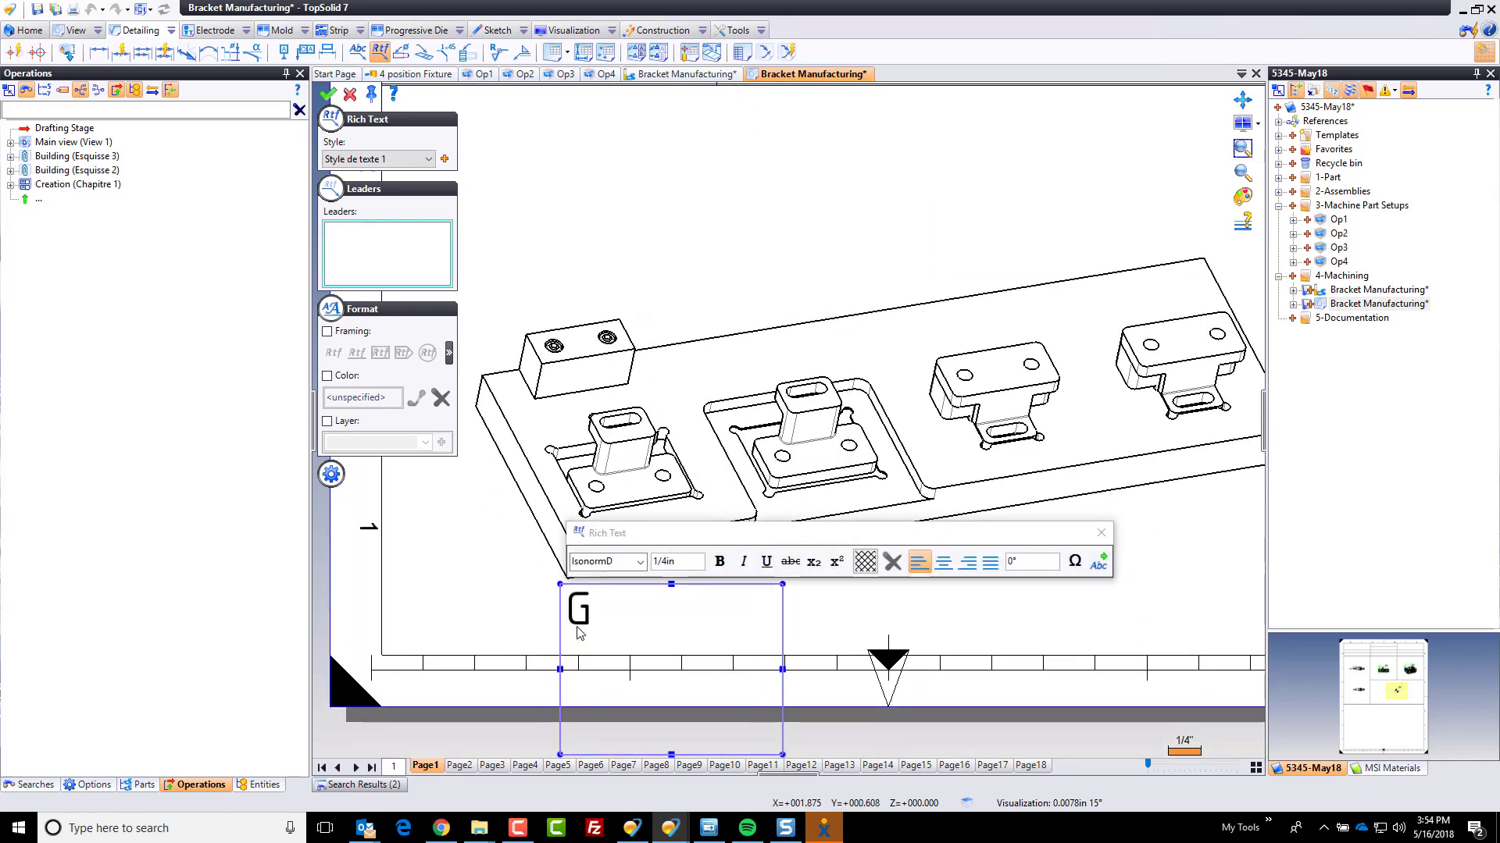
- Frame the G54 note, lead it to the first bracket's edge, and move the label left
{"action": "left_click", "coordinate": [328, 331]}
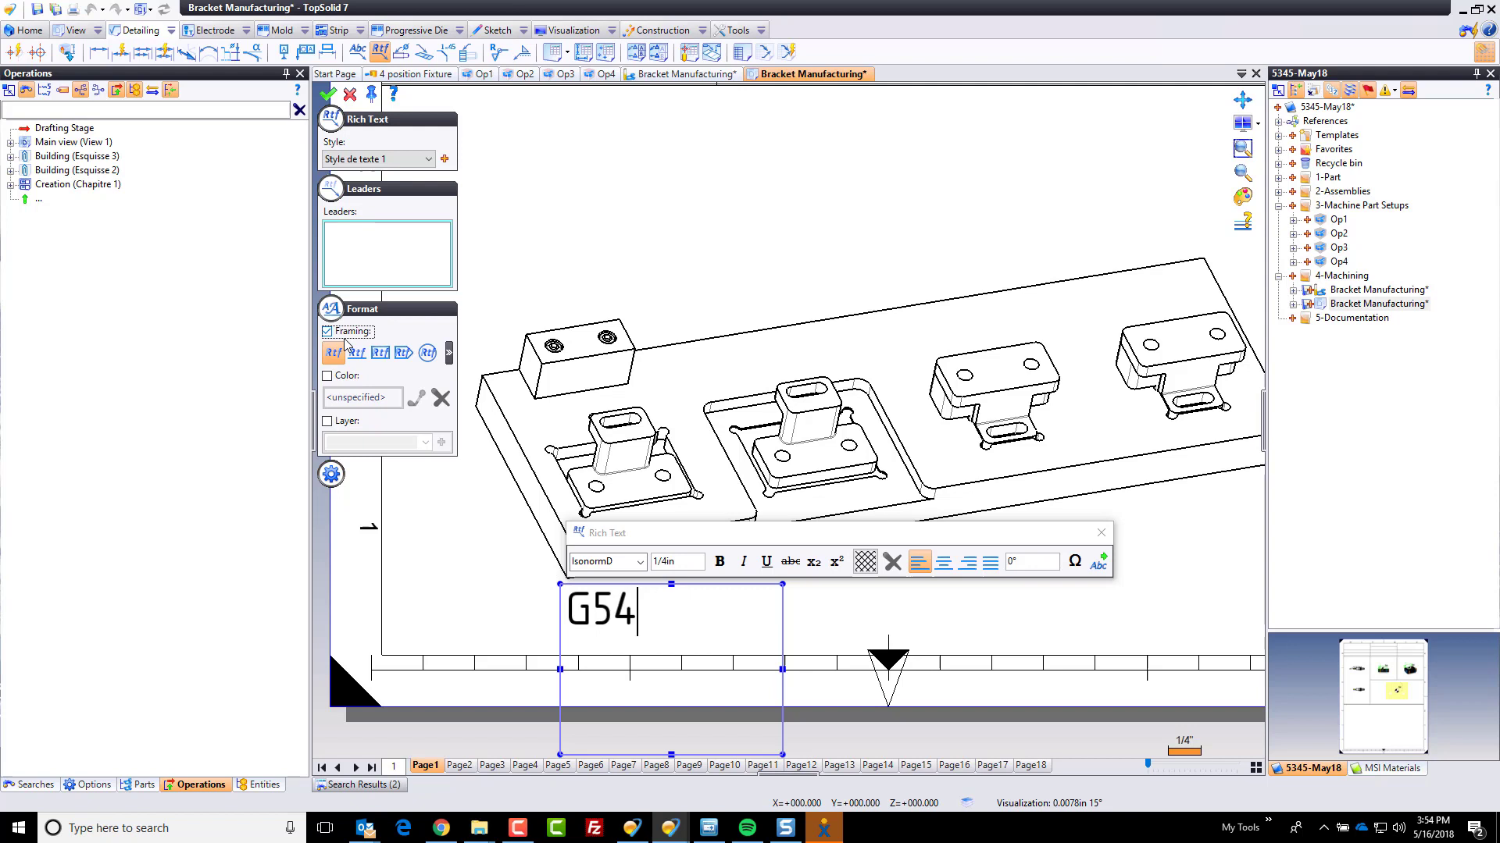
{"action": "left_click", "coordinate": [504, 524]}
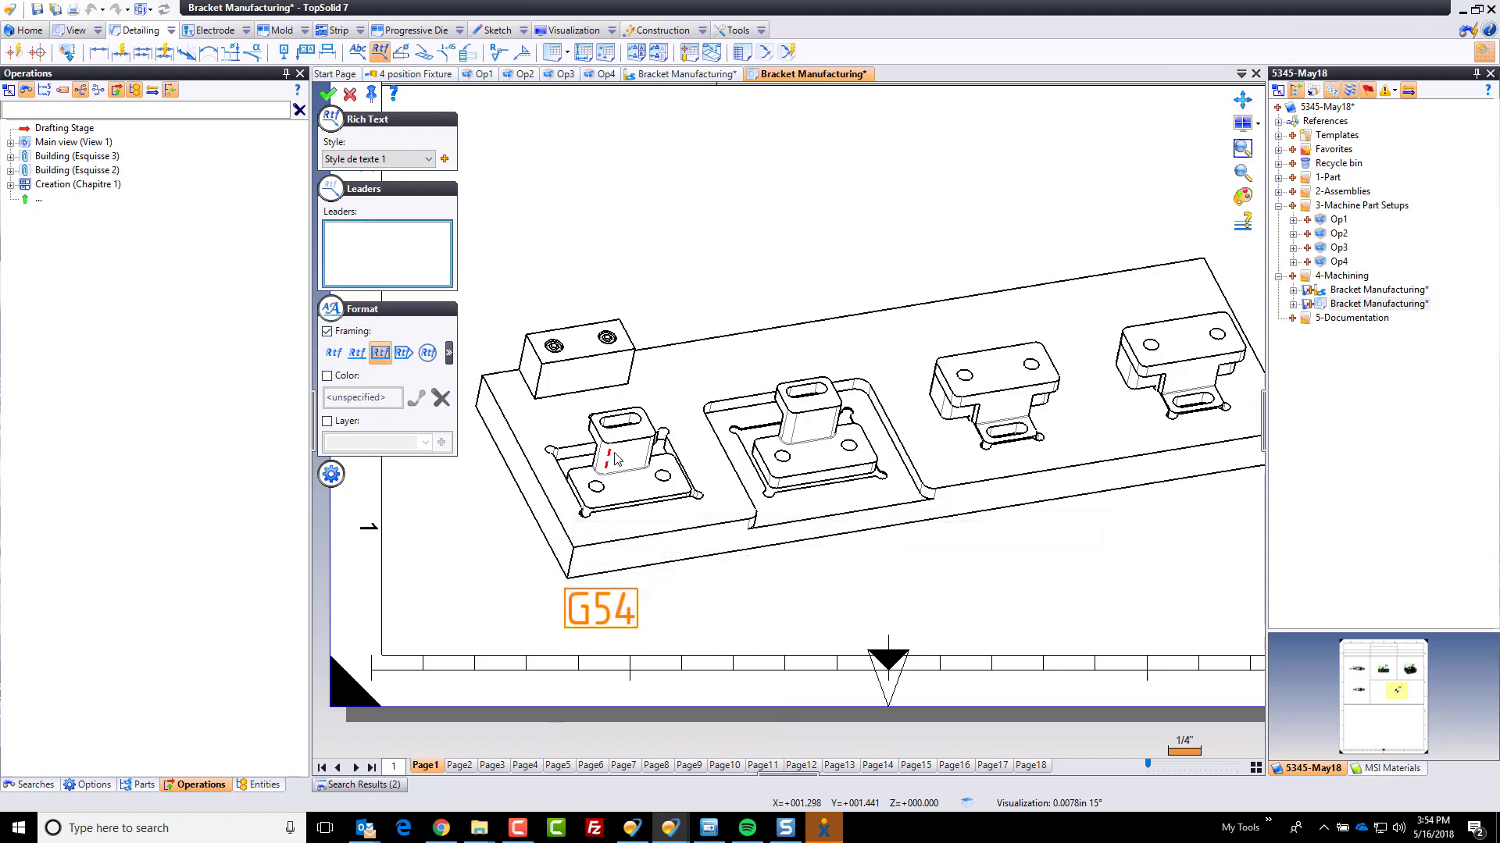
{"action": "left_click", "coordinate": [629, 442]}
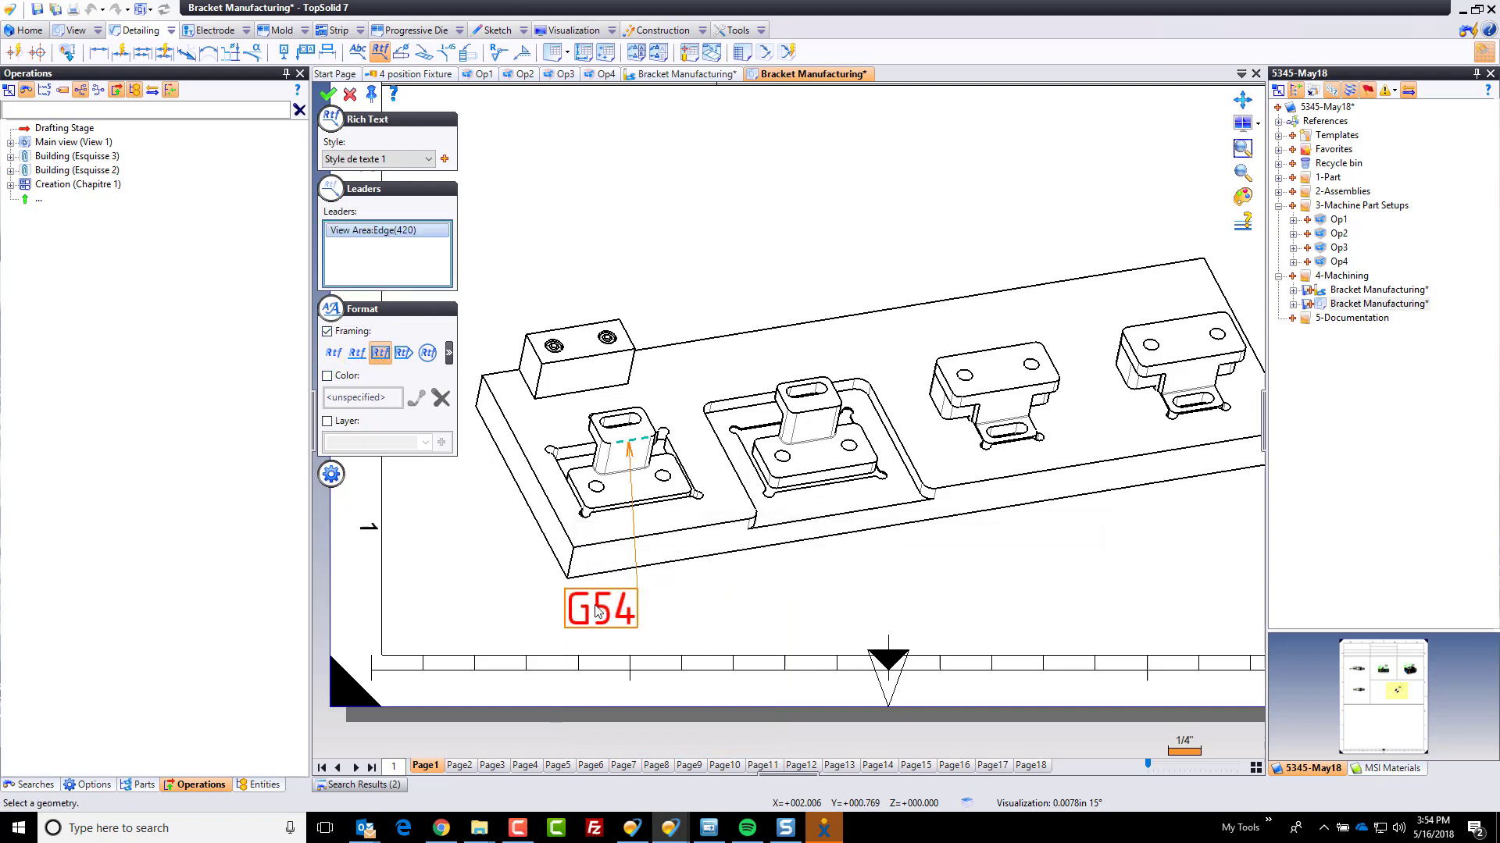
{"action": "left_click_drag", "start_coordinate": [601, 608], "coordinate": [461, 568]}
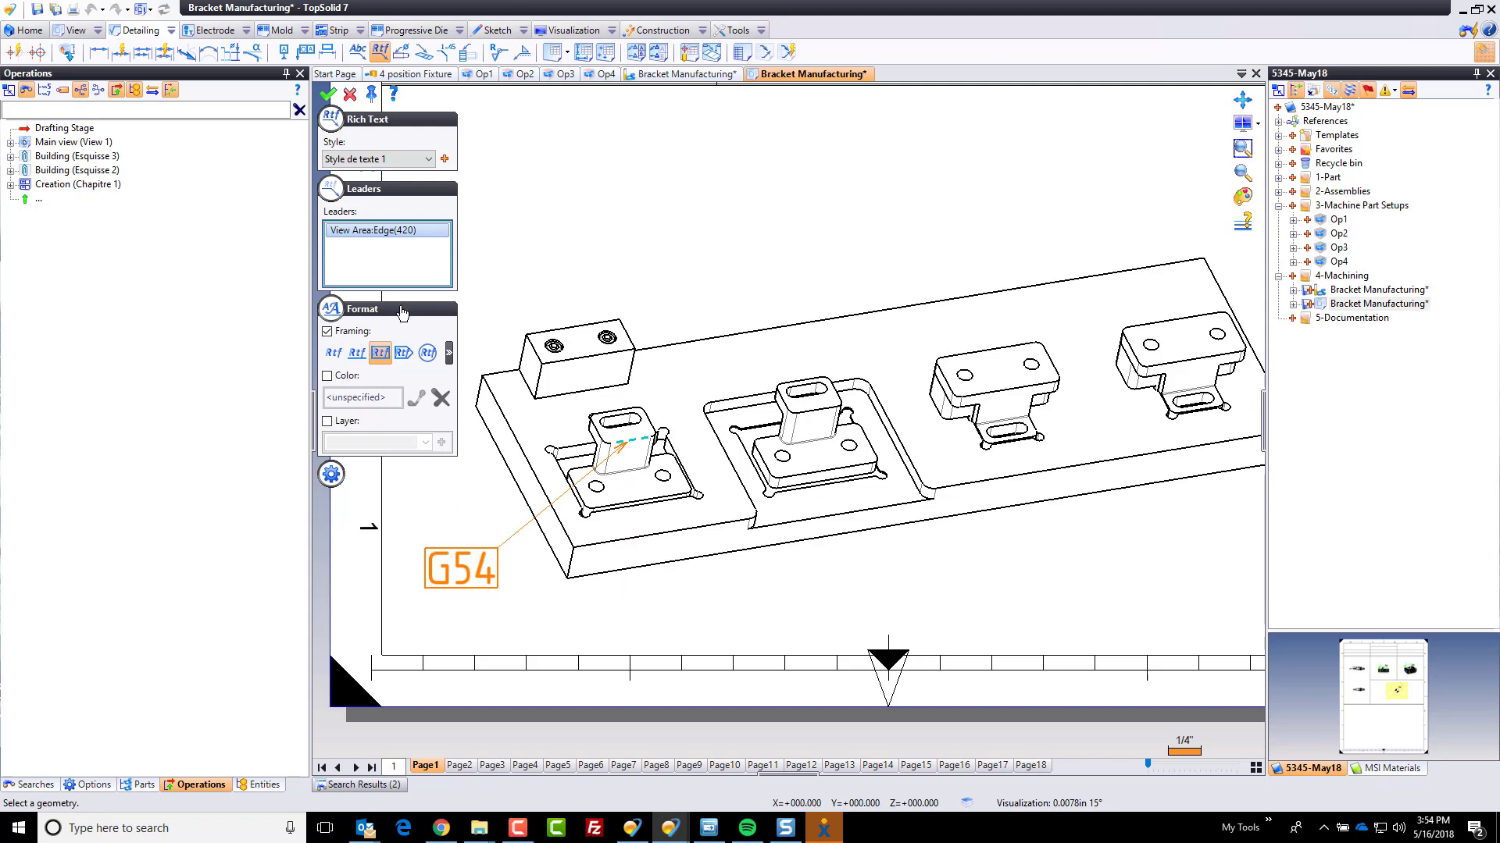
- Commit G54 and create a second note, edited to read G55, at the upper left
{"action": "left_click", "coordinate": [329, 95]}
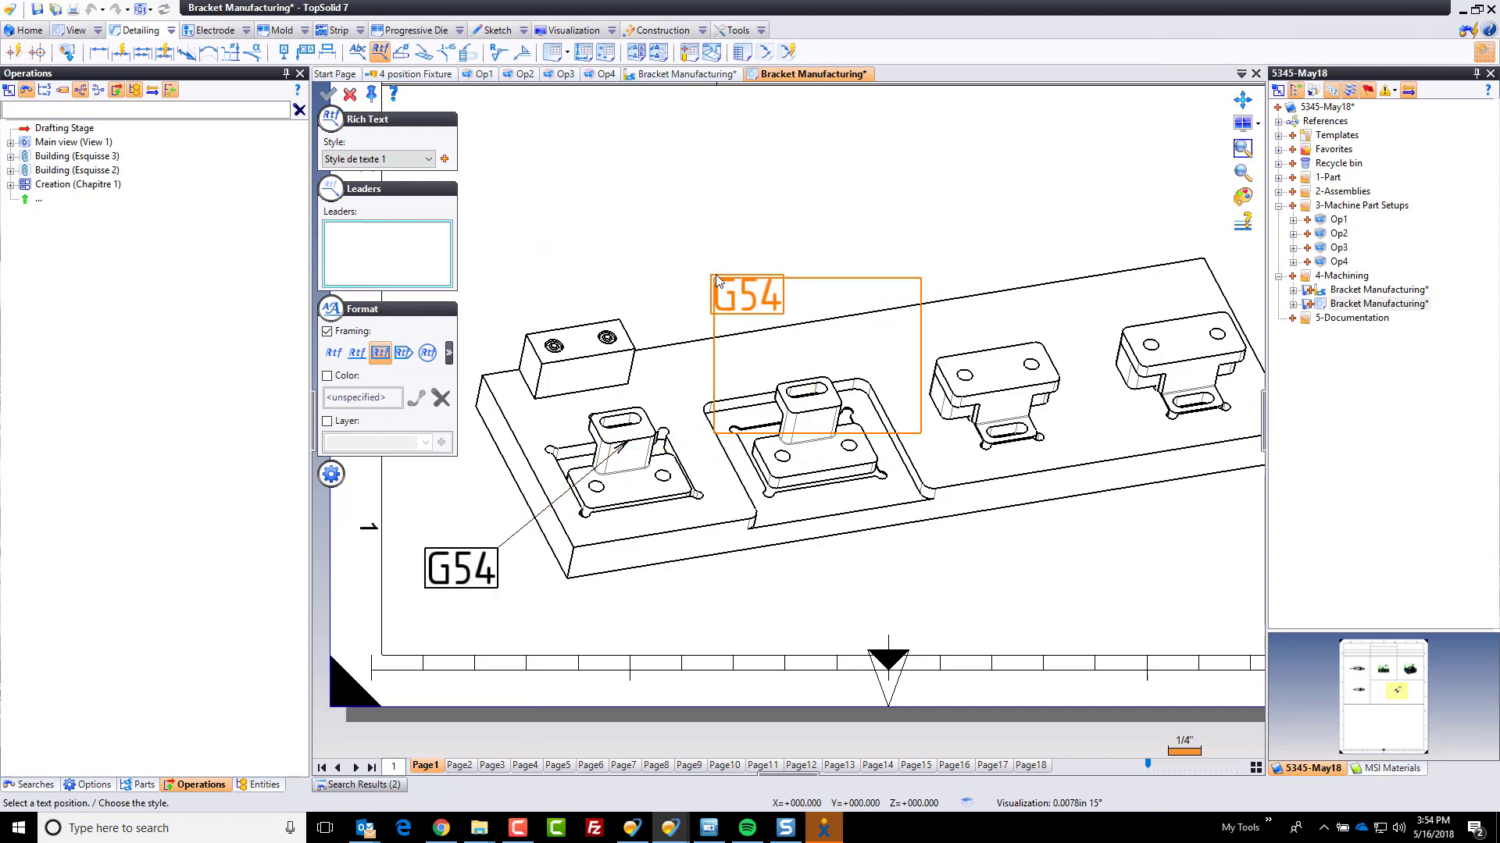
{"action": "left_click", "coordinate": [748, 283]}
{"action": "left_click", "coordinate": [748, 283]}
{"action": "key", "text": "shift+Left"}
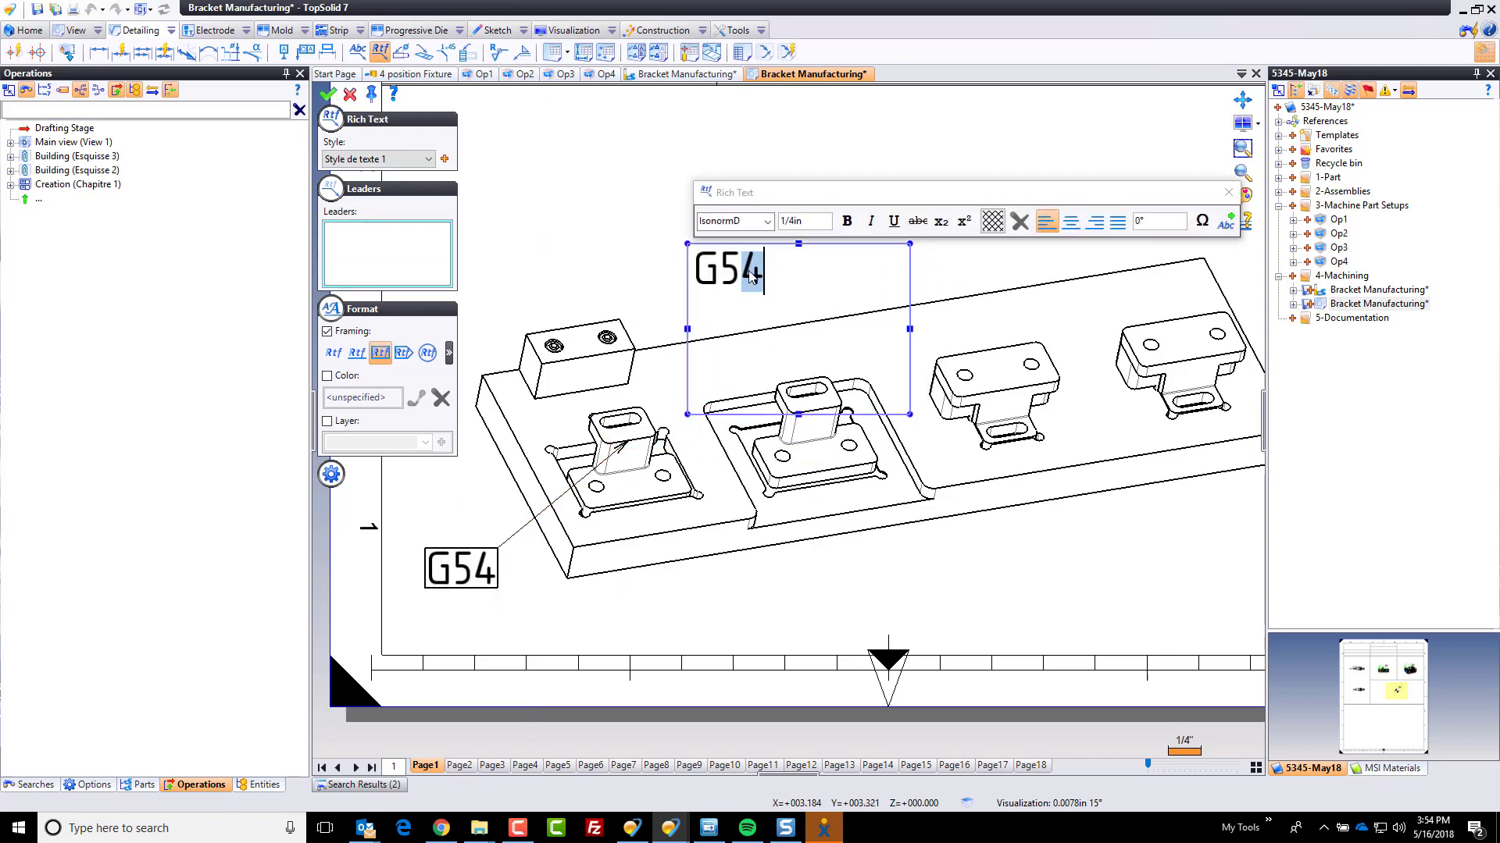
{"action": "type", "text": "5"}
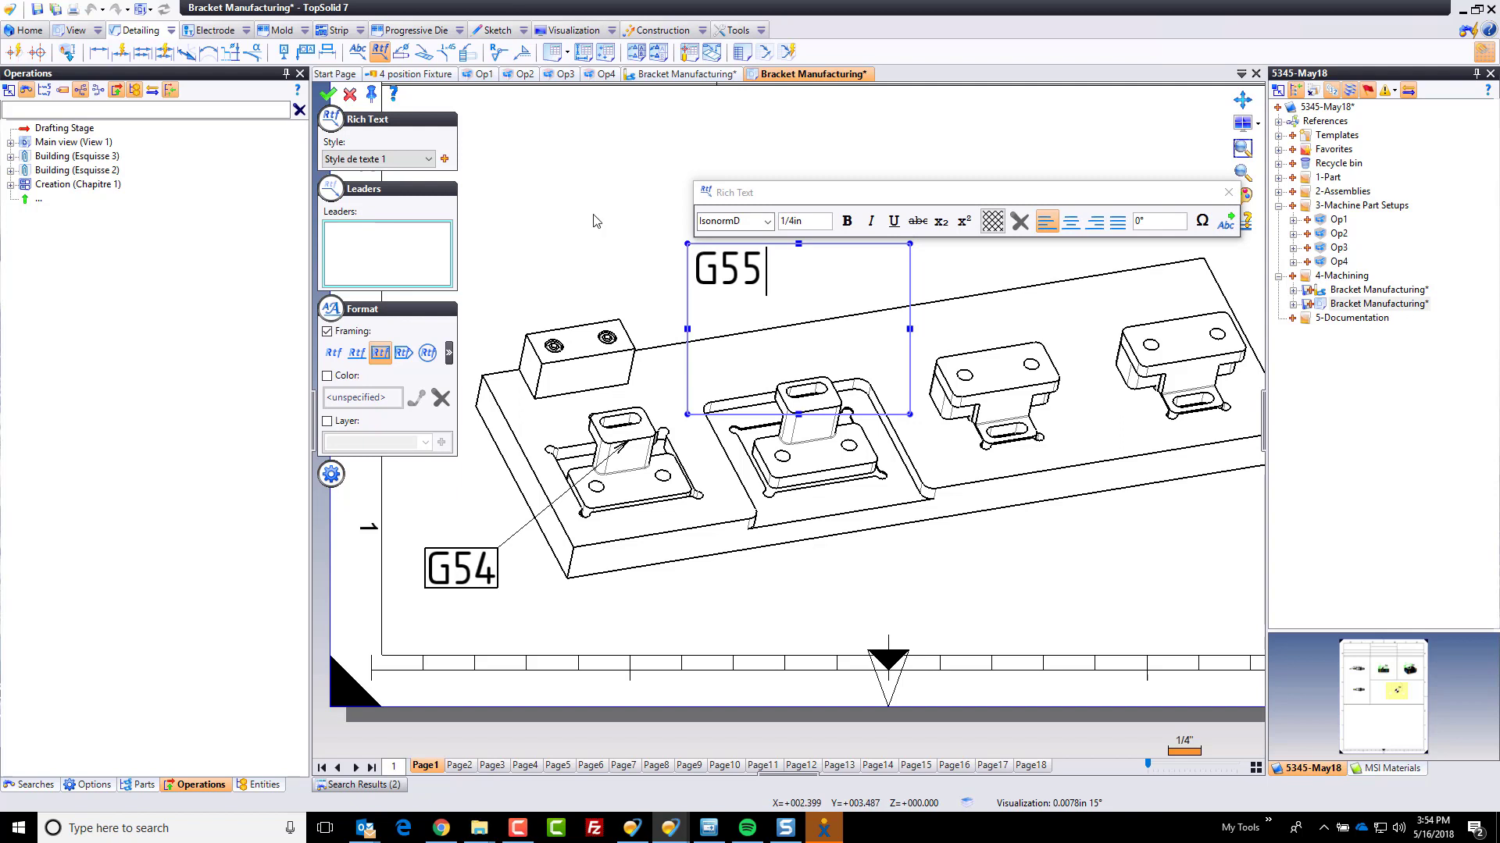
{"action": "left_click", "coordinate": [329, 94]}
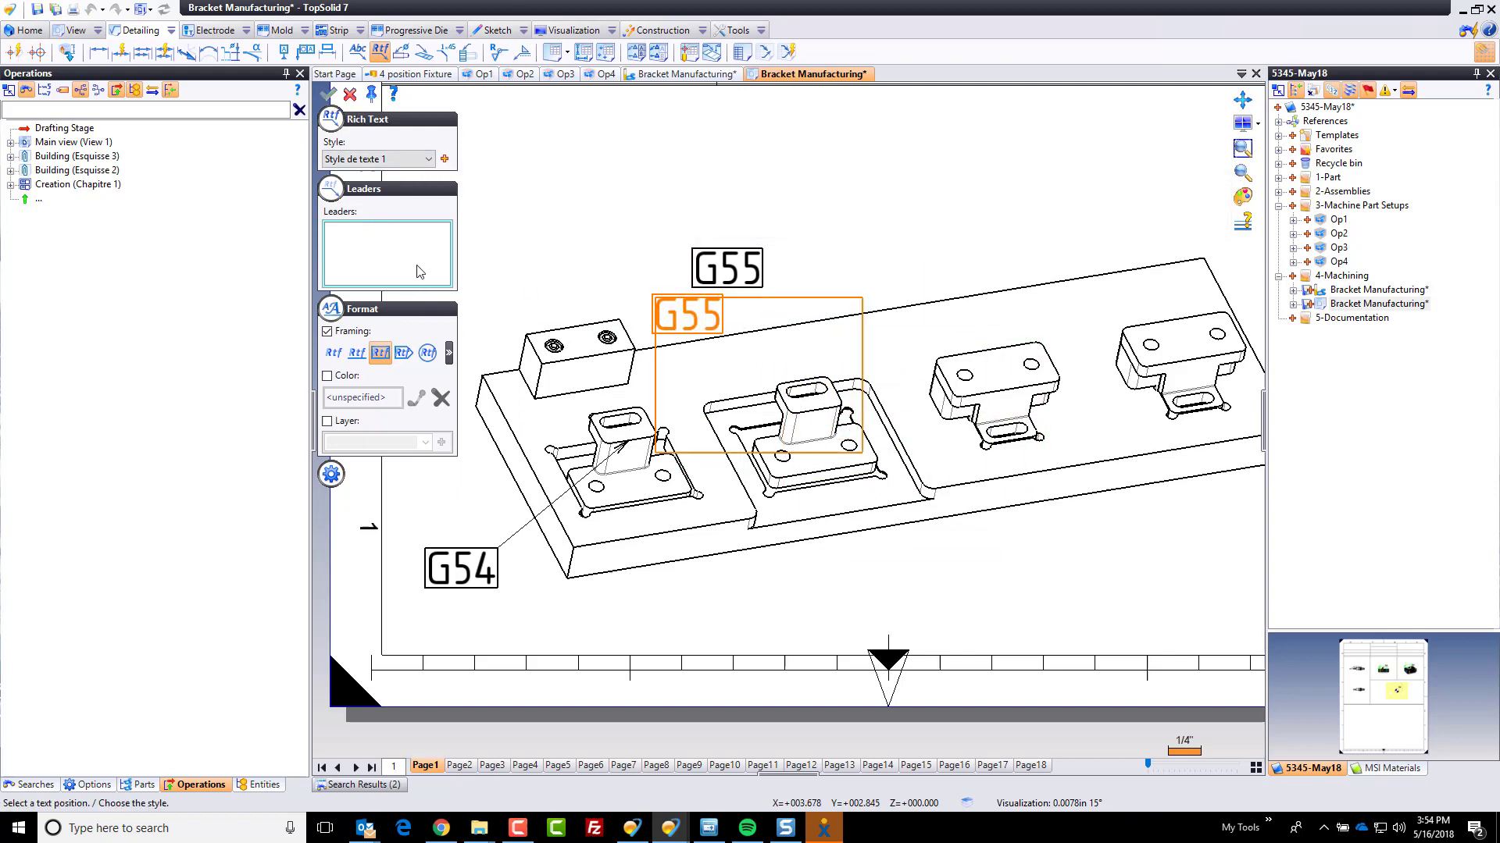
{"action": "left_click", "coordinate": [472, 277]}
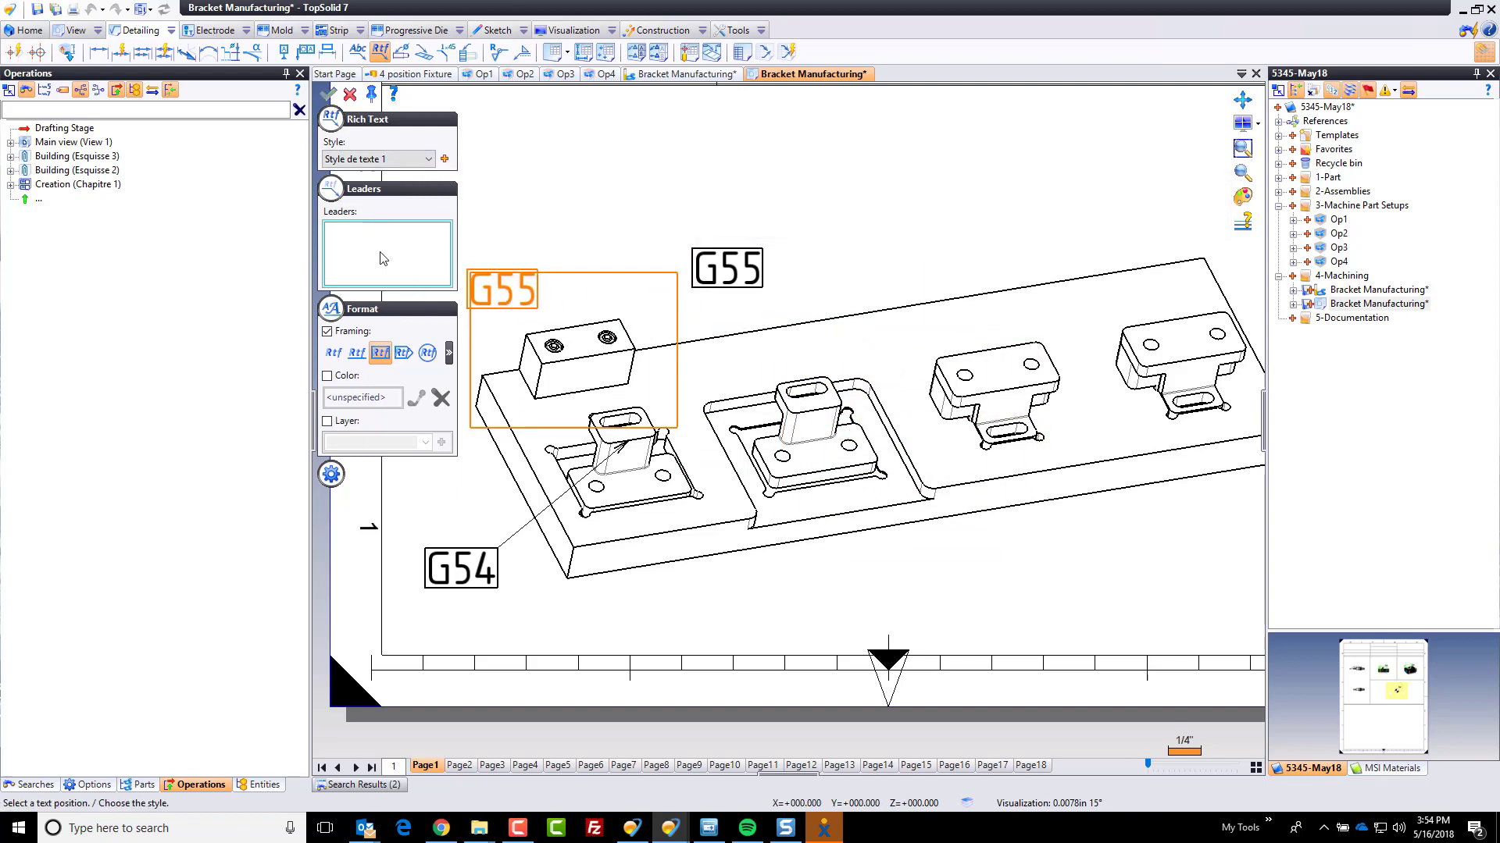
- Attach leaders from G55 to bracket edges, then delete the extra leaders and cancel
{"action": "left_click", "coordinate": [803, 384]}
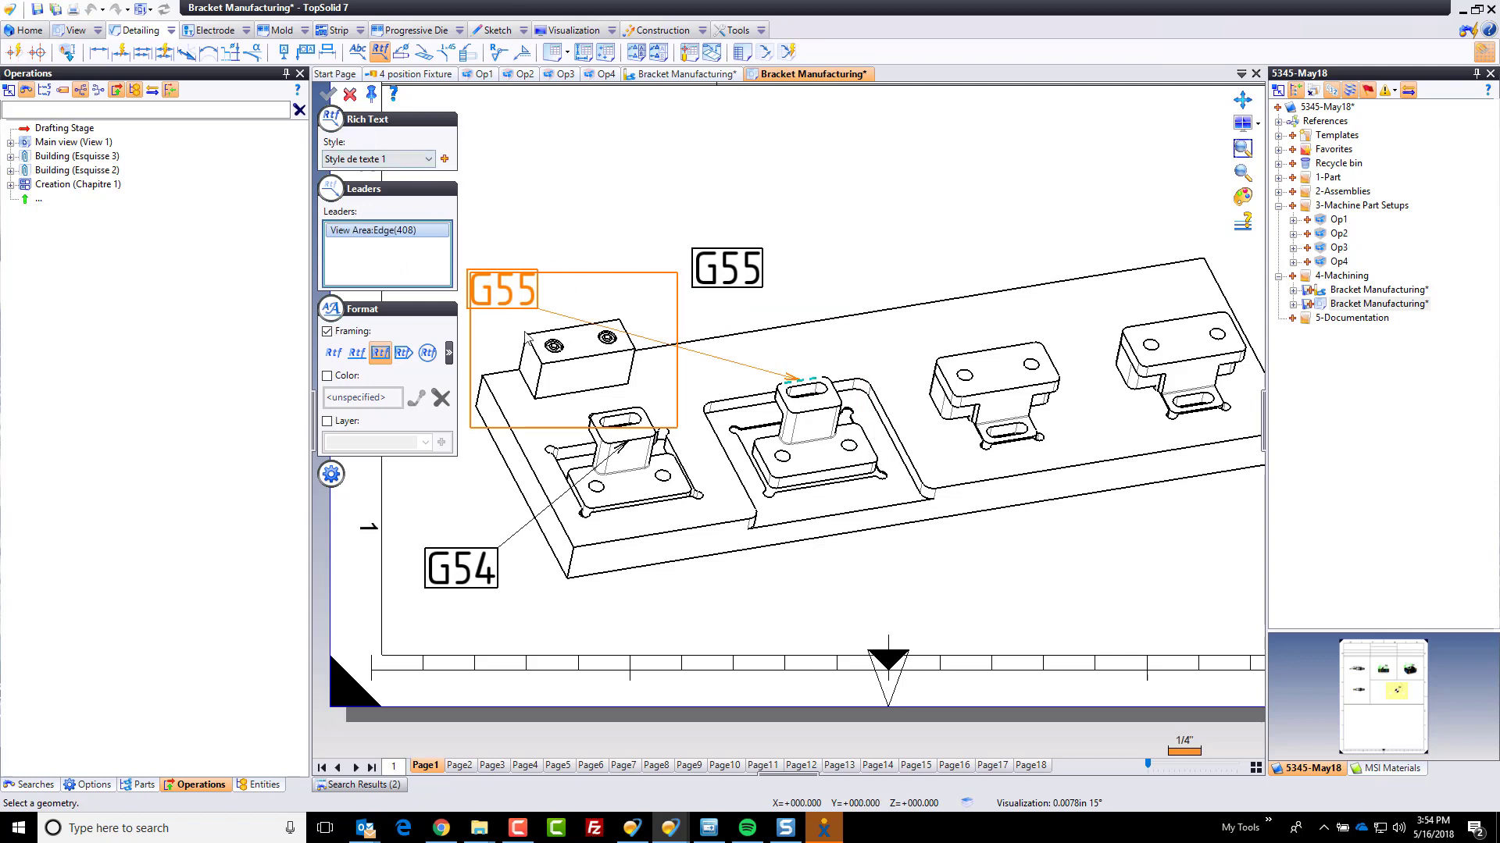
{"action": "left_click", "coordinate": [1004, 352]}
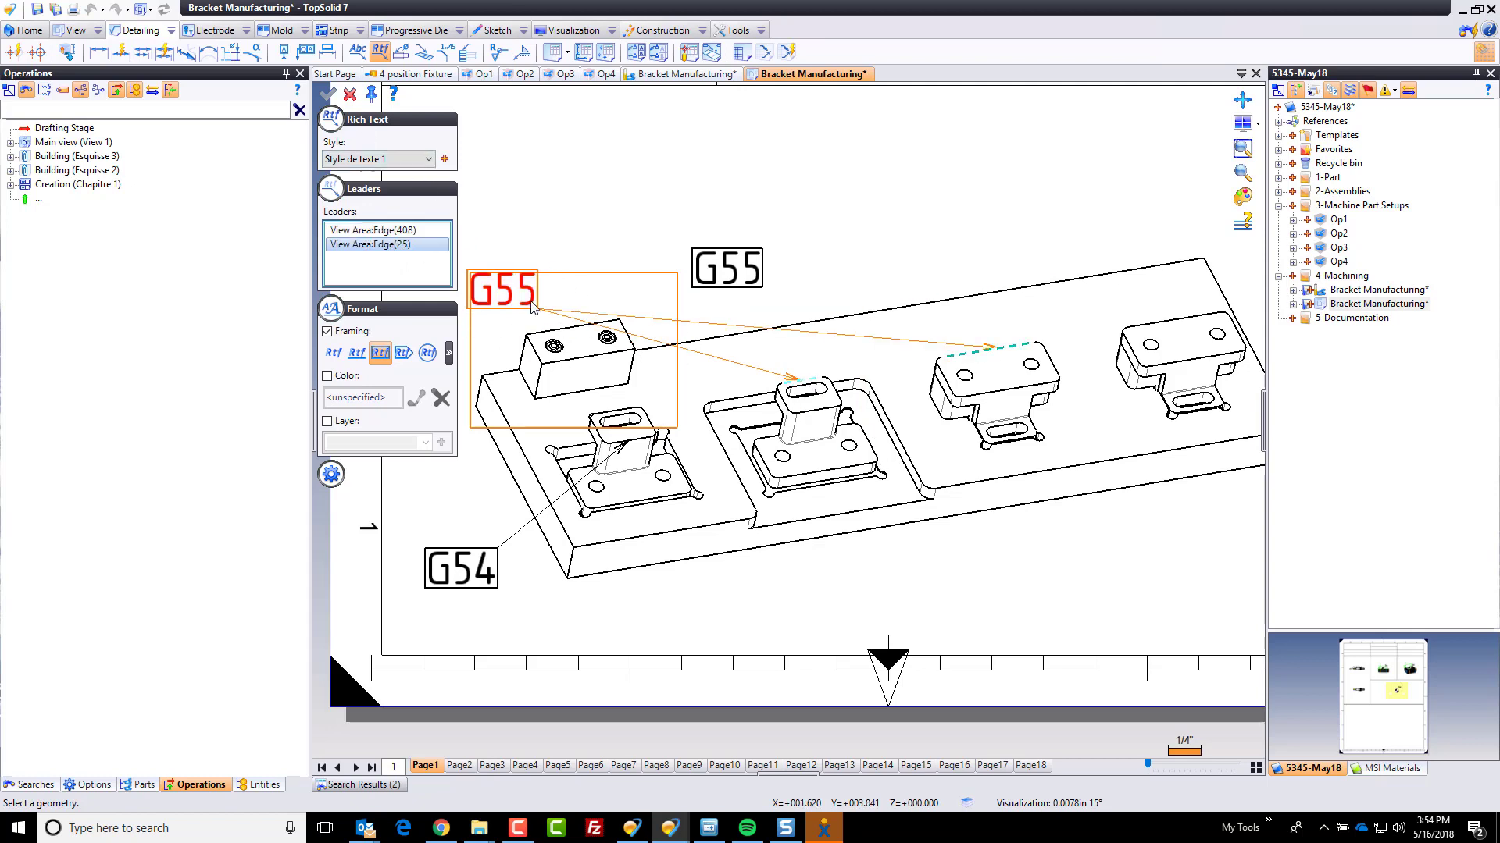
{"action": "left_click", "coordinate": [817, 384]}
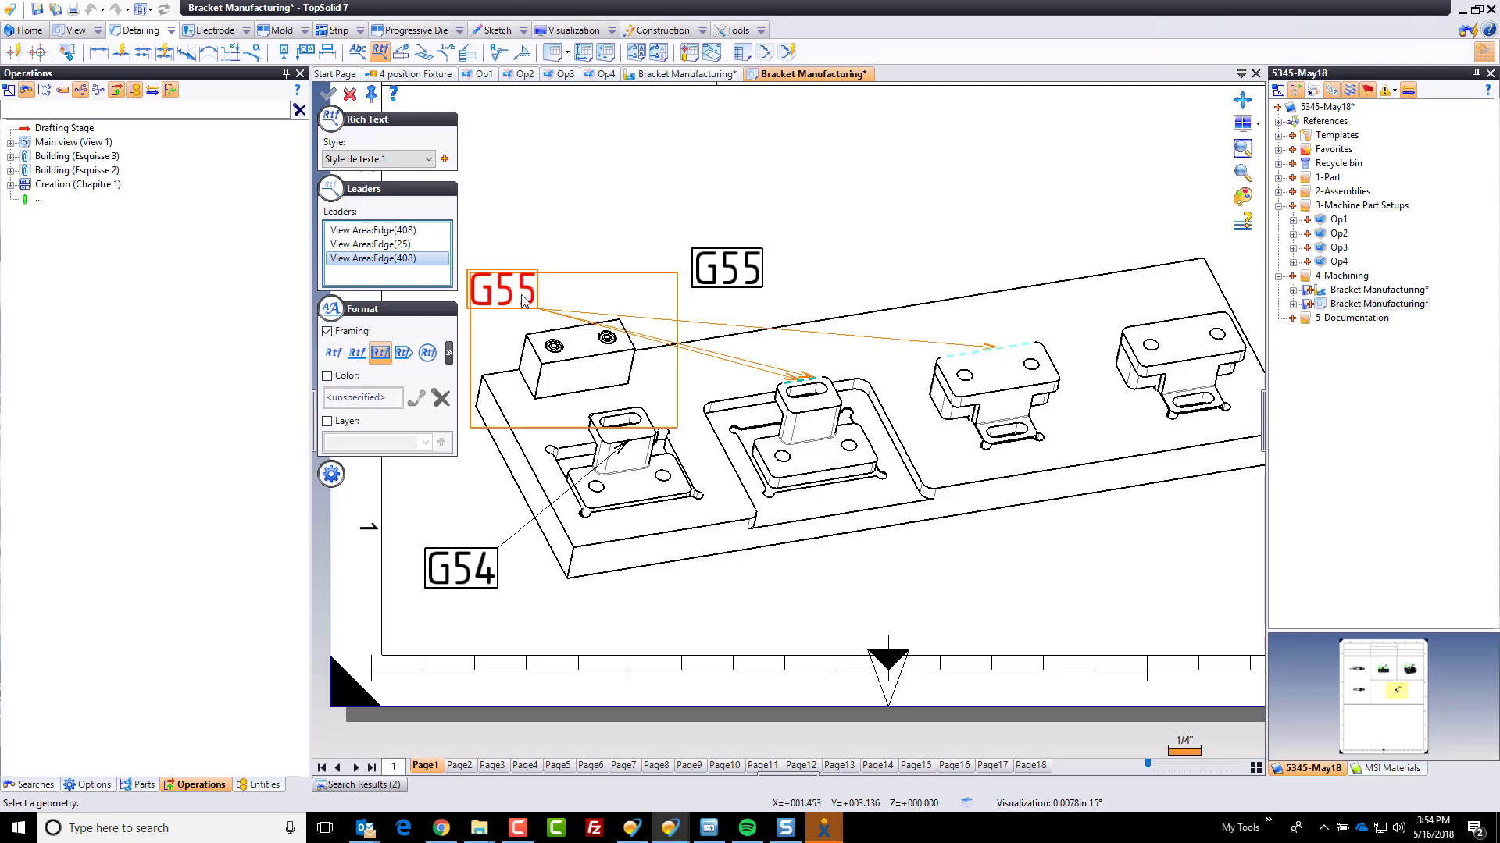
{"action": "key", "text": "Delete"}
{"action": "key", "text": "Delete"}
{"action": "key", "text": "Delete"}
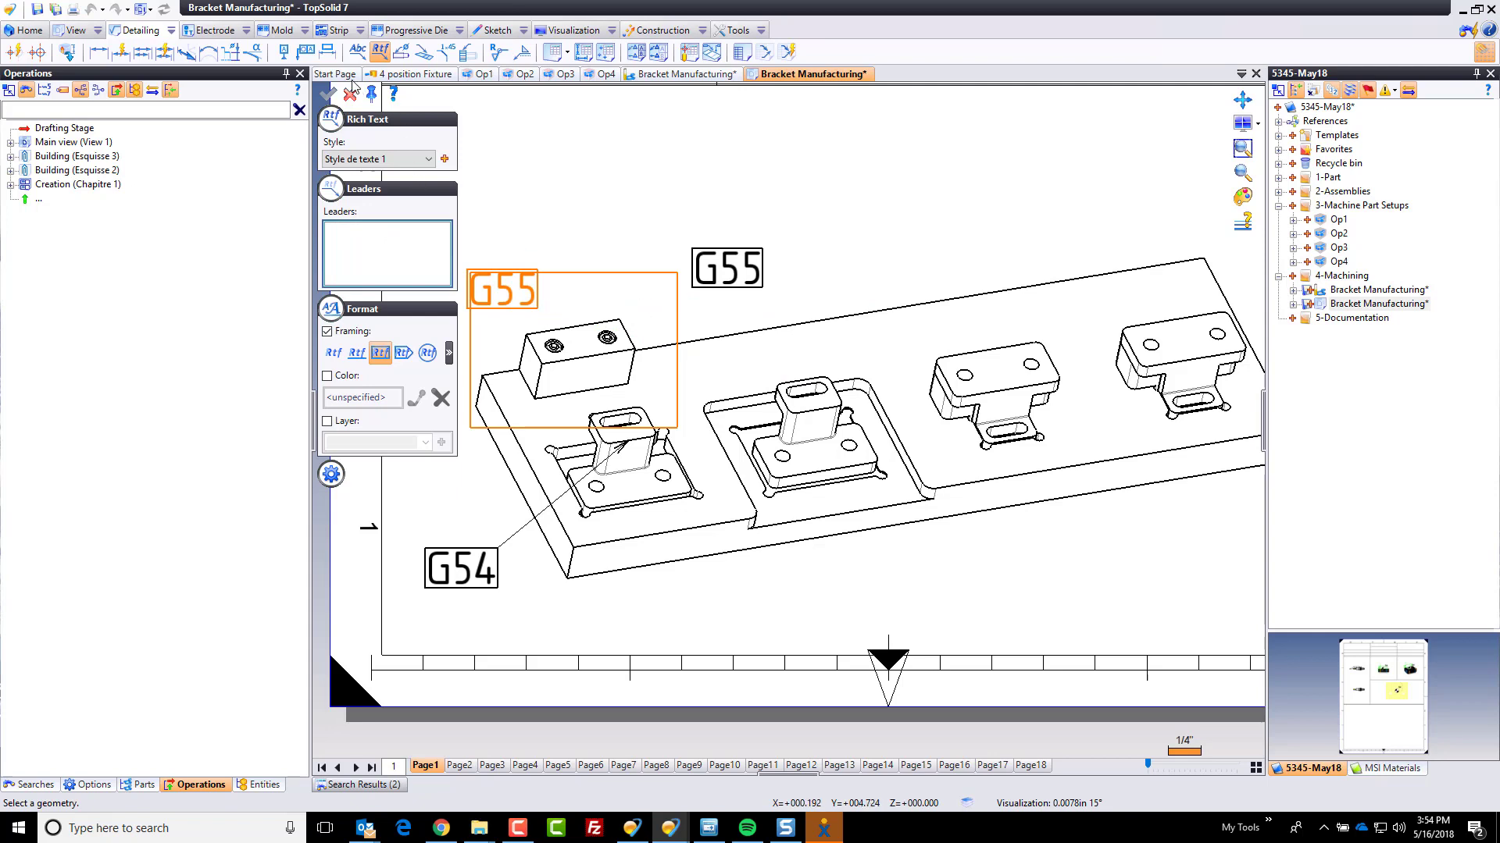
{"action": "left_click", "coordinate": [350, 93]}
- Edit the G55 note to give it a single leader to the second bracket's top
{"action": "right_click", "coordinate": [709, 253]}
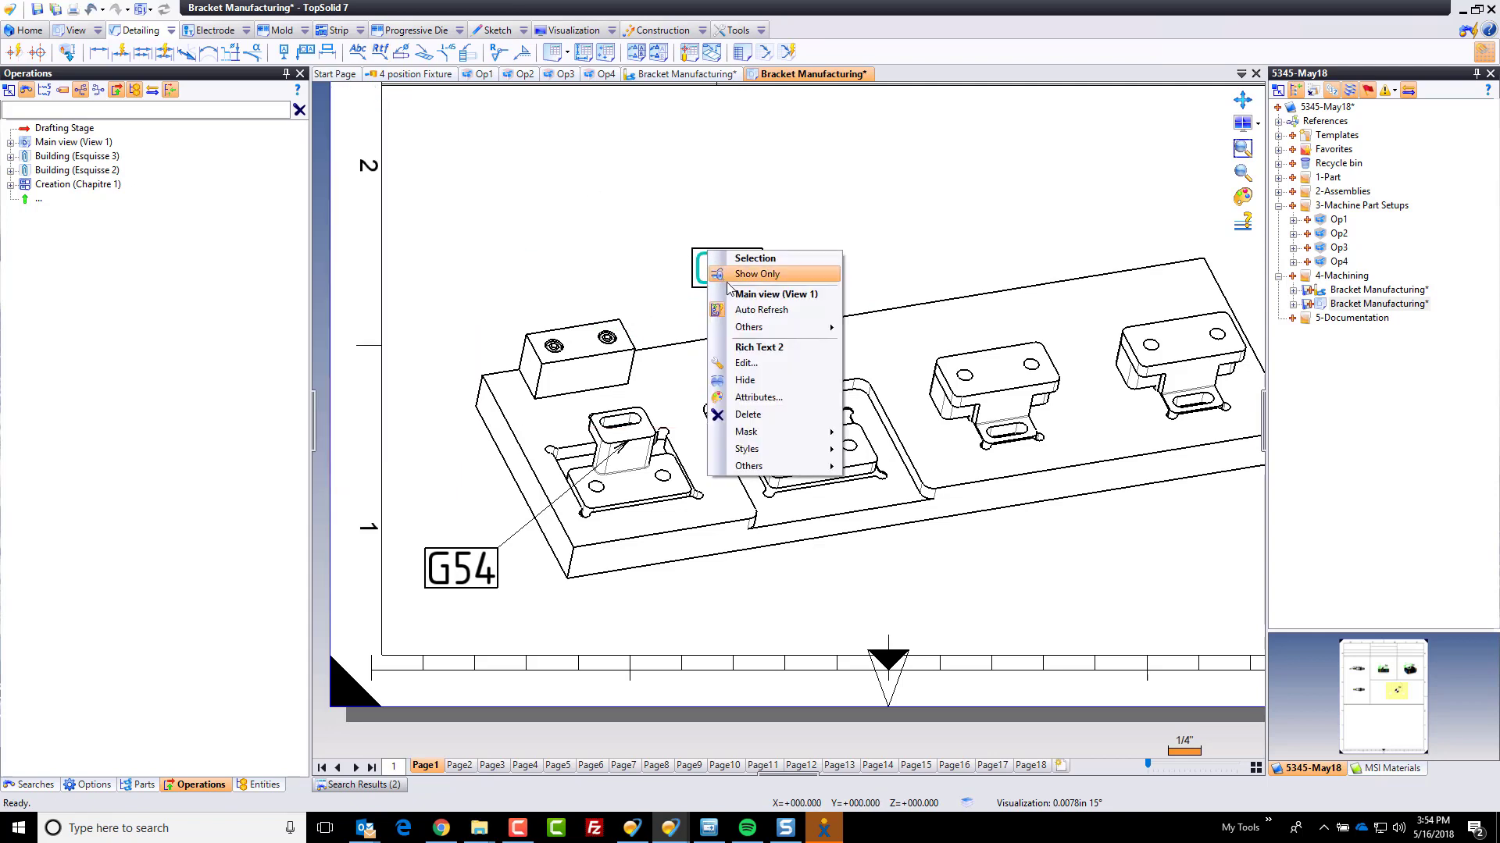
{"action": "left_click", "coordinate": [756, 363]}
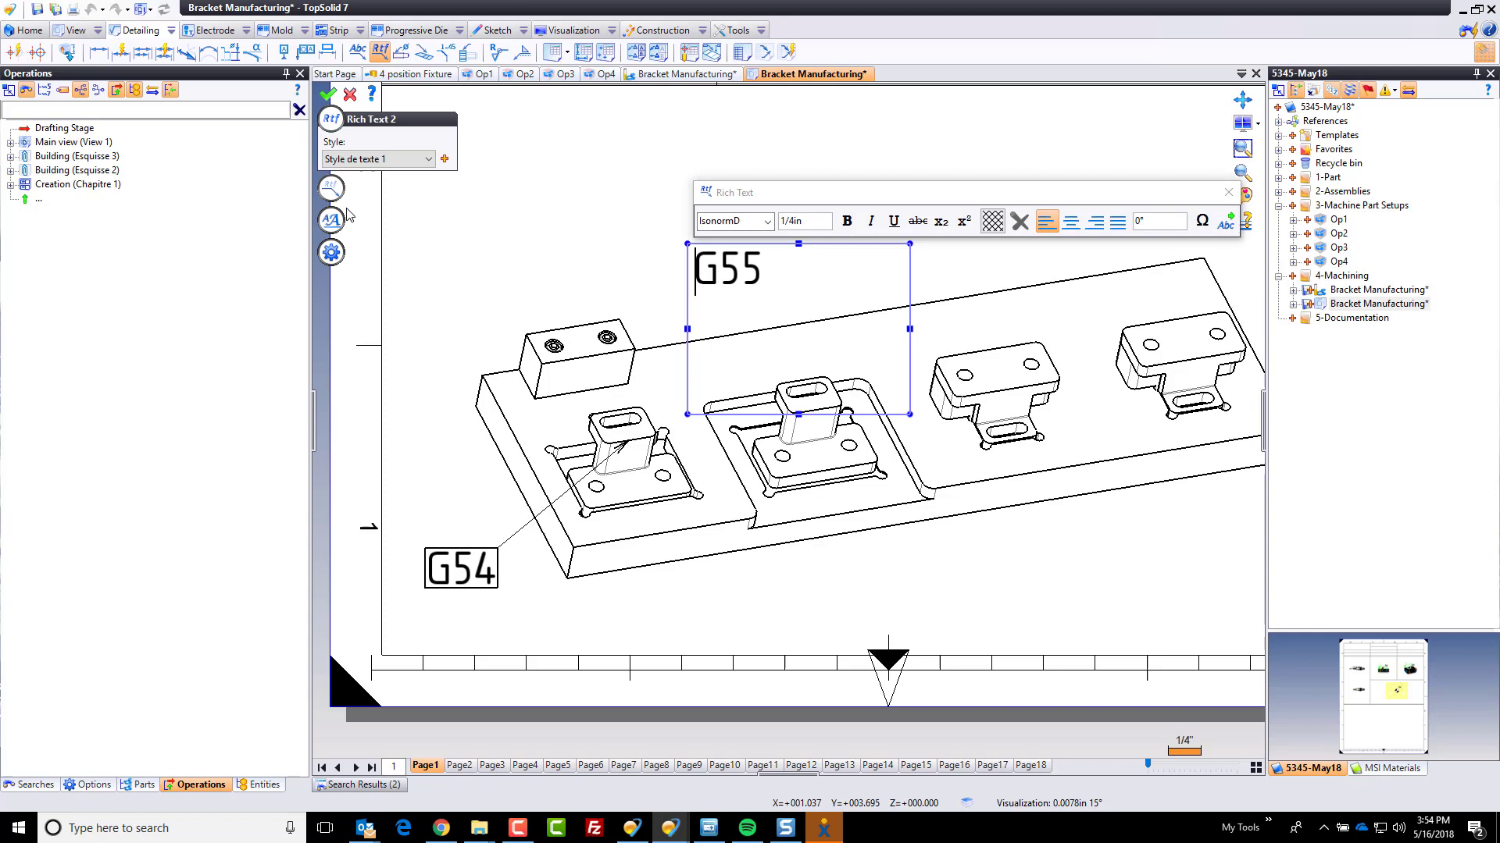
{"action": "left_click", "coordinate": [331, 188]}
{"action": "left_click", "coordinate": [792, 384]}
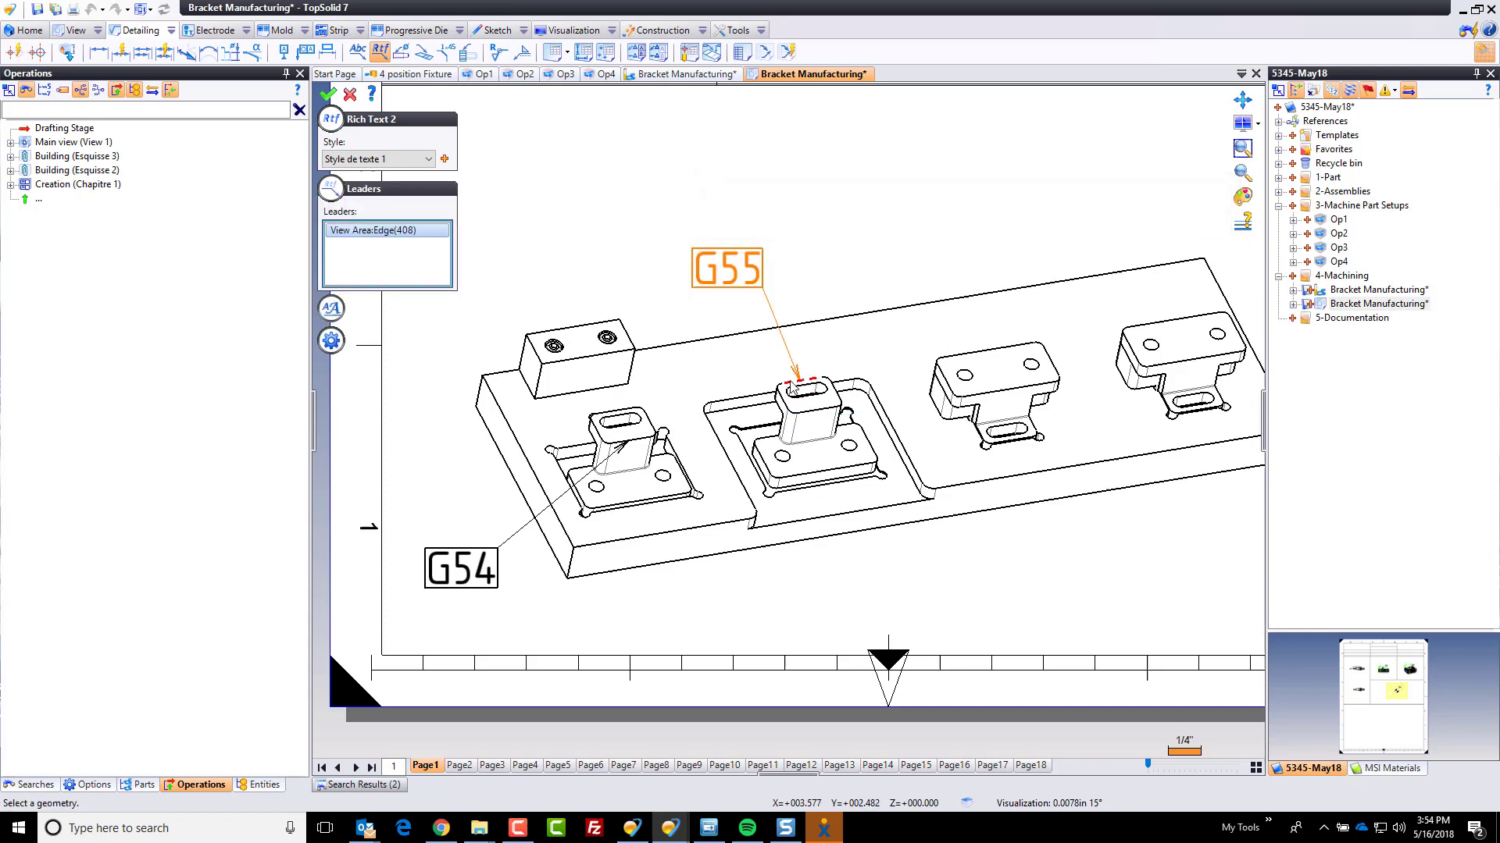
{"action": "left_click", "coordinate": [328, 93]}
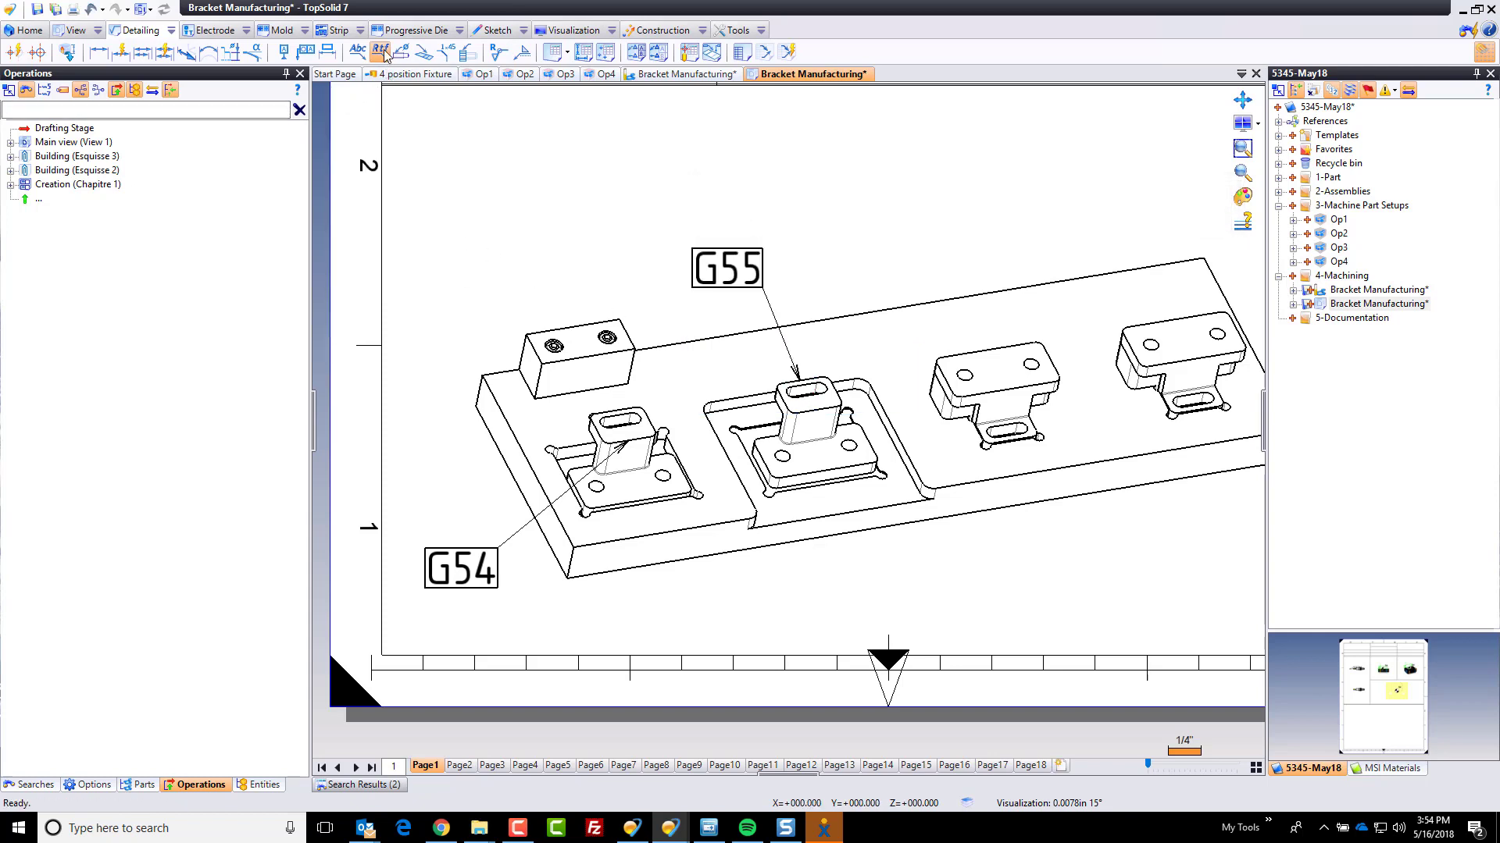
- Add a G56 note with a rectangular frame and a leader to the third bracket's top edge
{"action": "left_click", "coordinate": [928, 259]}
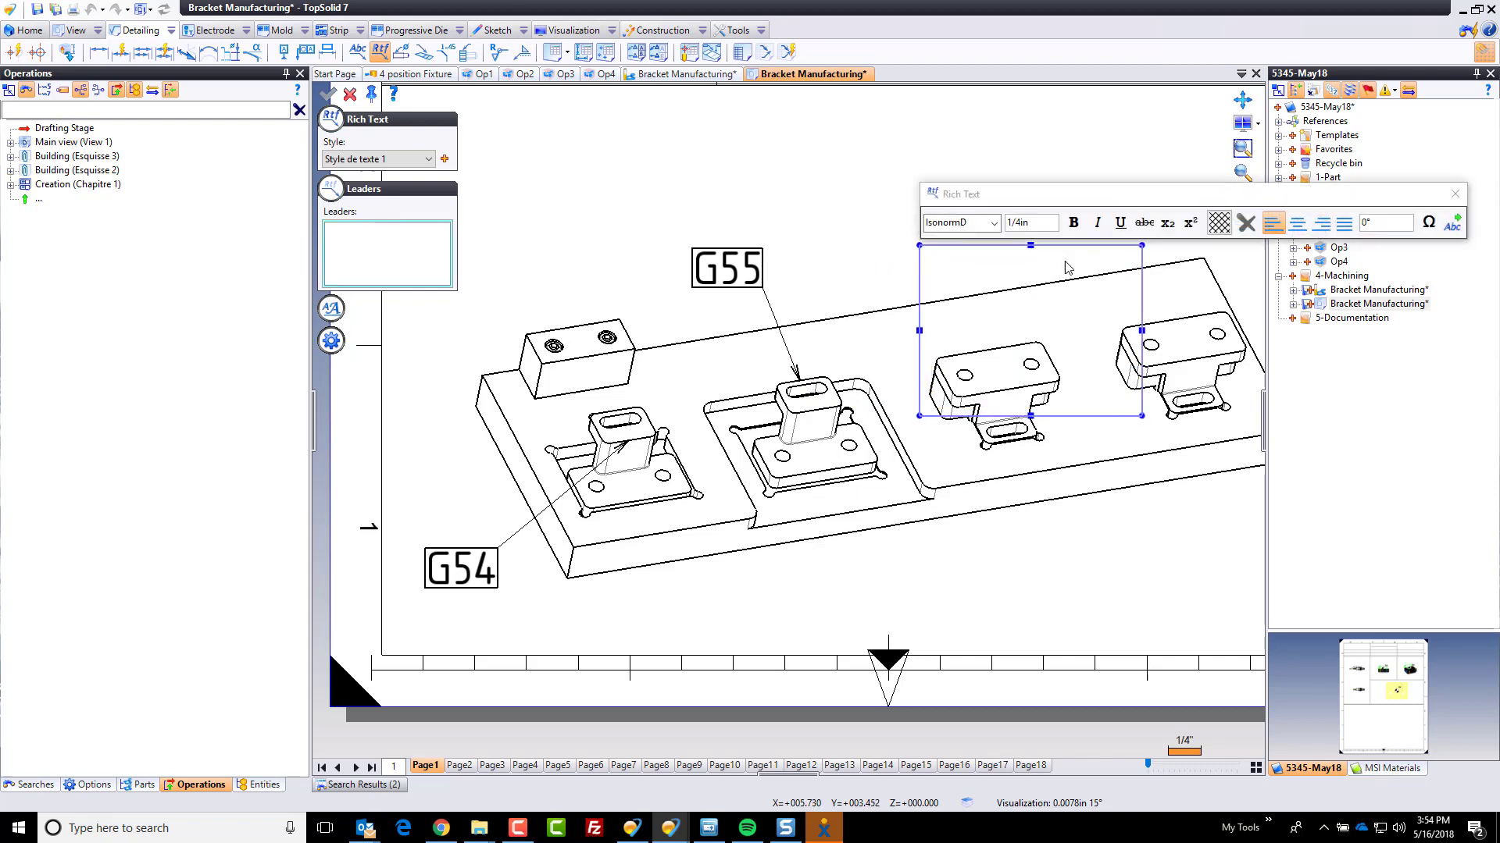
{"action": "type", "text": "G56"}
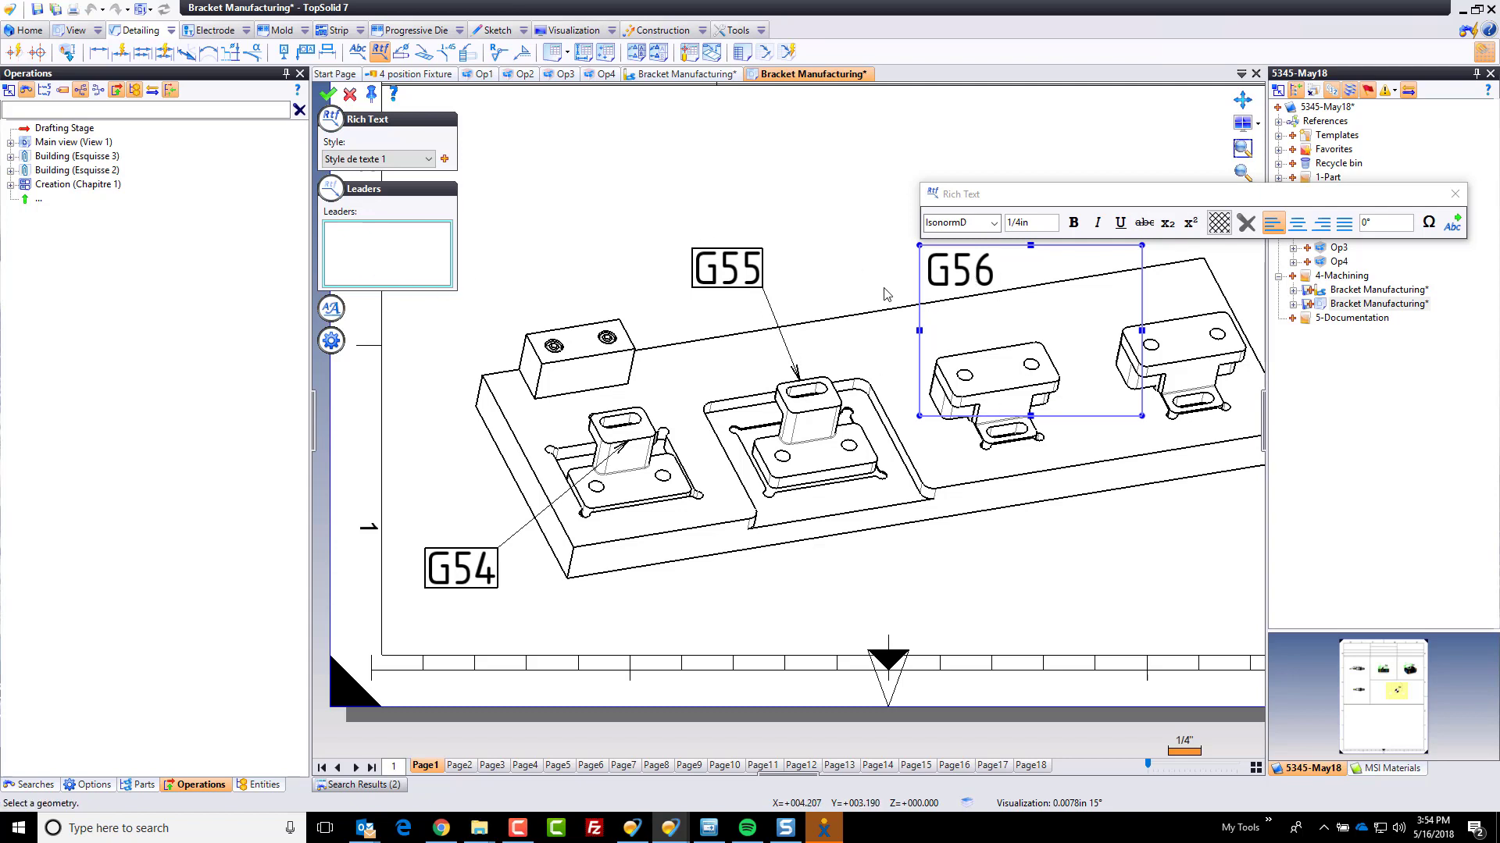
{"action": "left_click", "coordinate": [988, 349]}
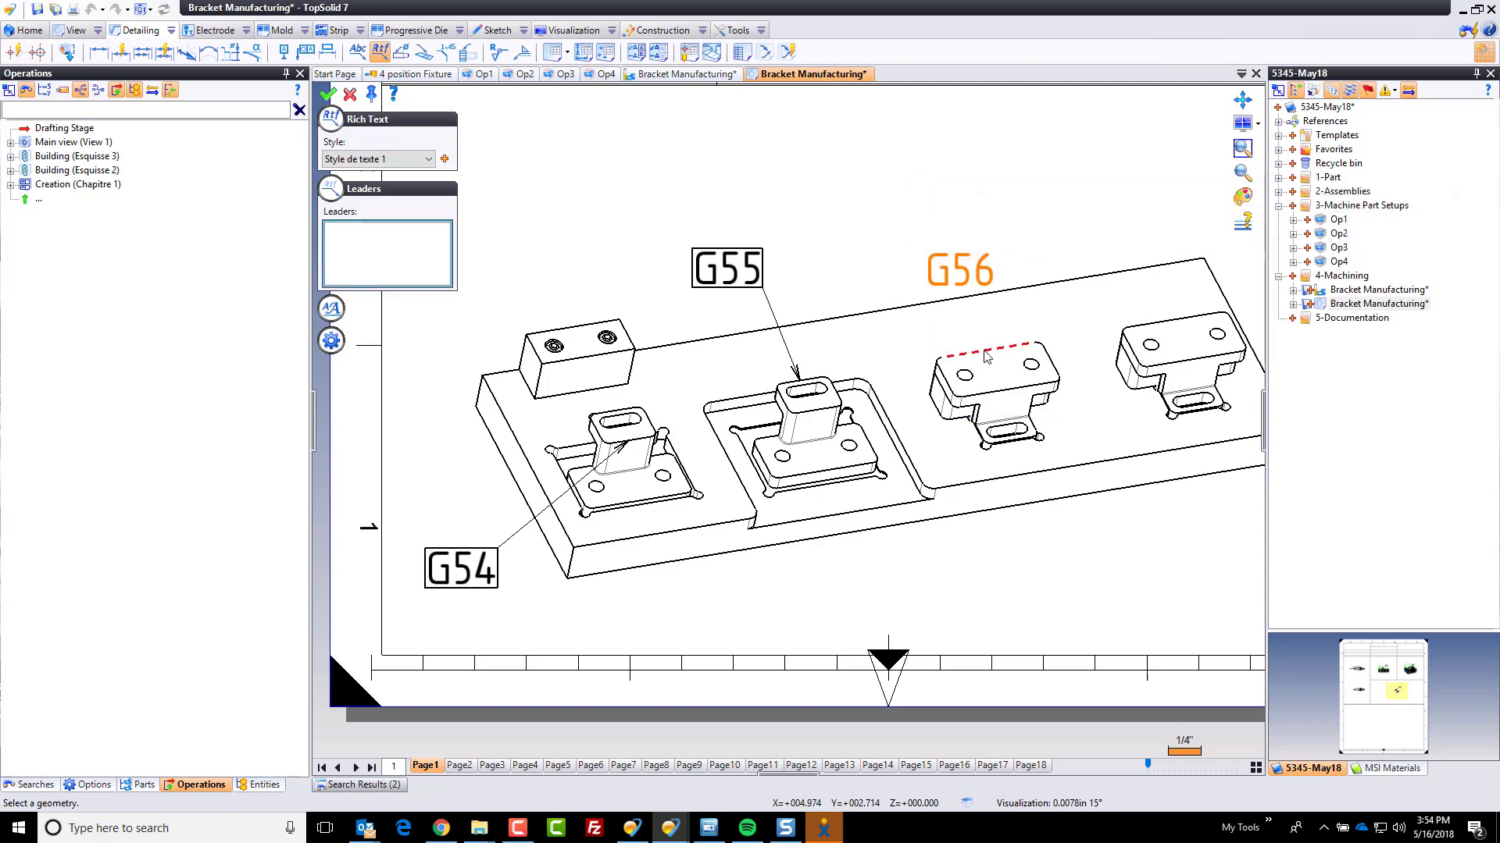
{"action": "left_click", "coordinate": [331, 308]}
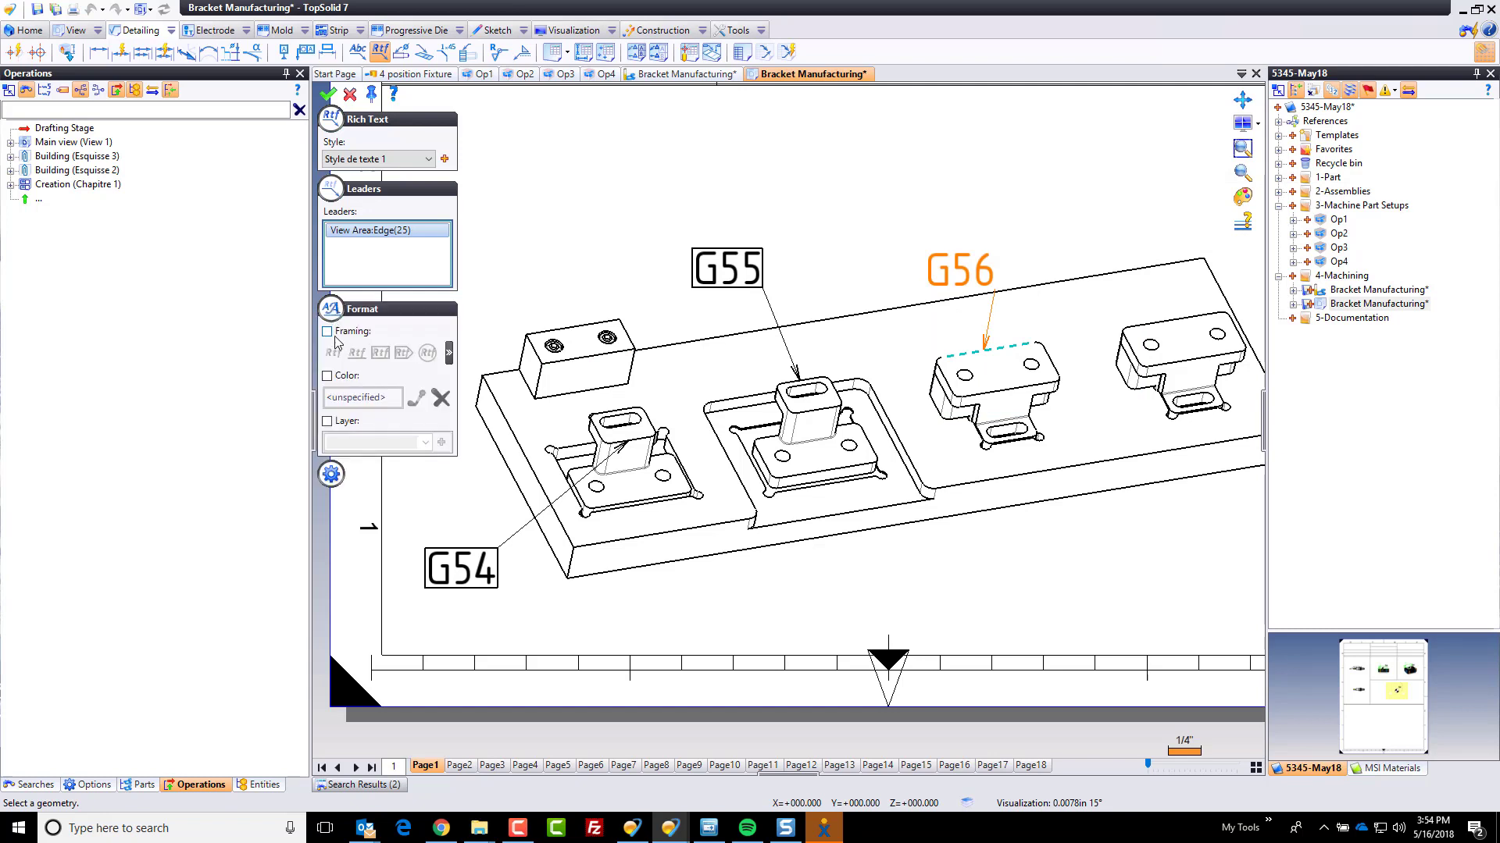
{"action": "left_click", "coordinate": [327, 331]}
{"action": "left_click", "coordinate": [381, 353]}
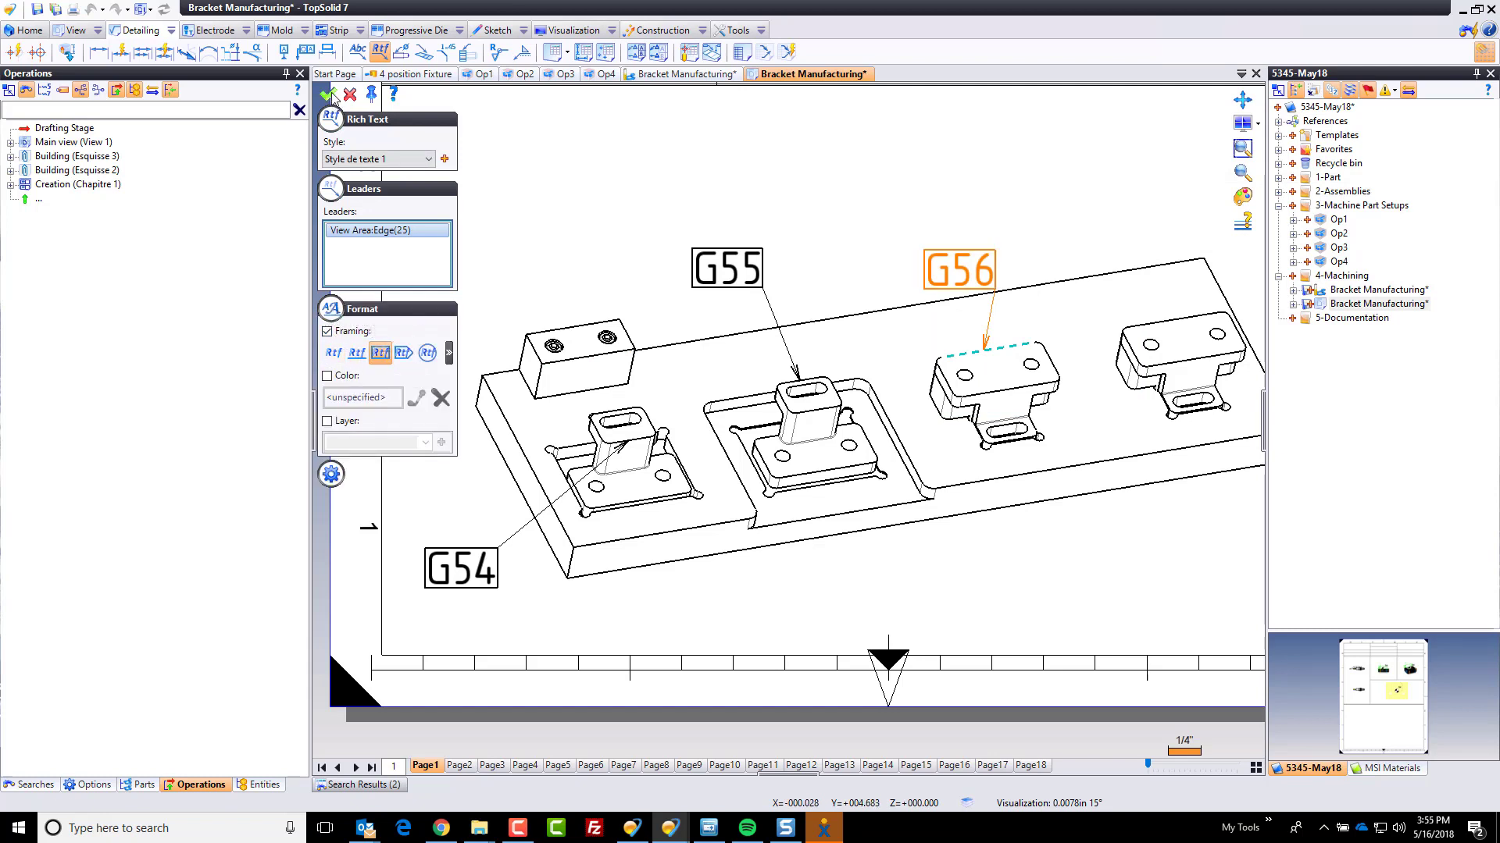
{"action": "left_click", "coordinate": [329, 94]}
- Add a G57 note at the lower right with a leader to the fourth bracket's edge
{"action": "left_click", "coordinate": [1164, 559]}
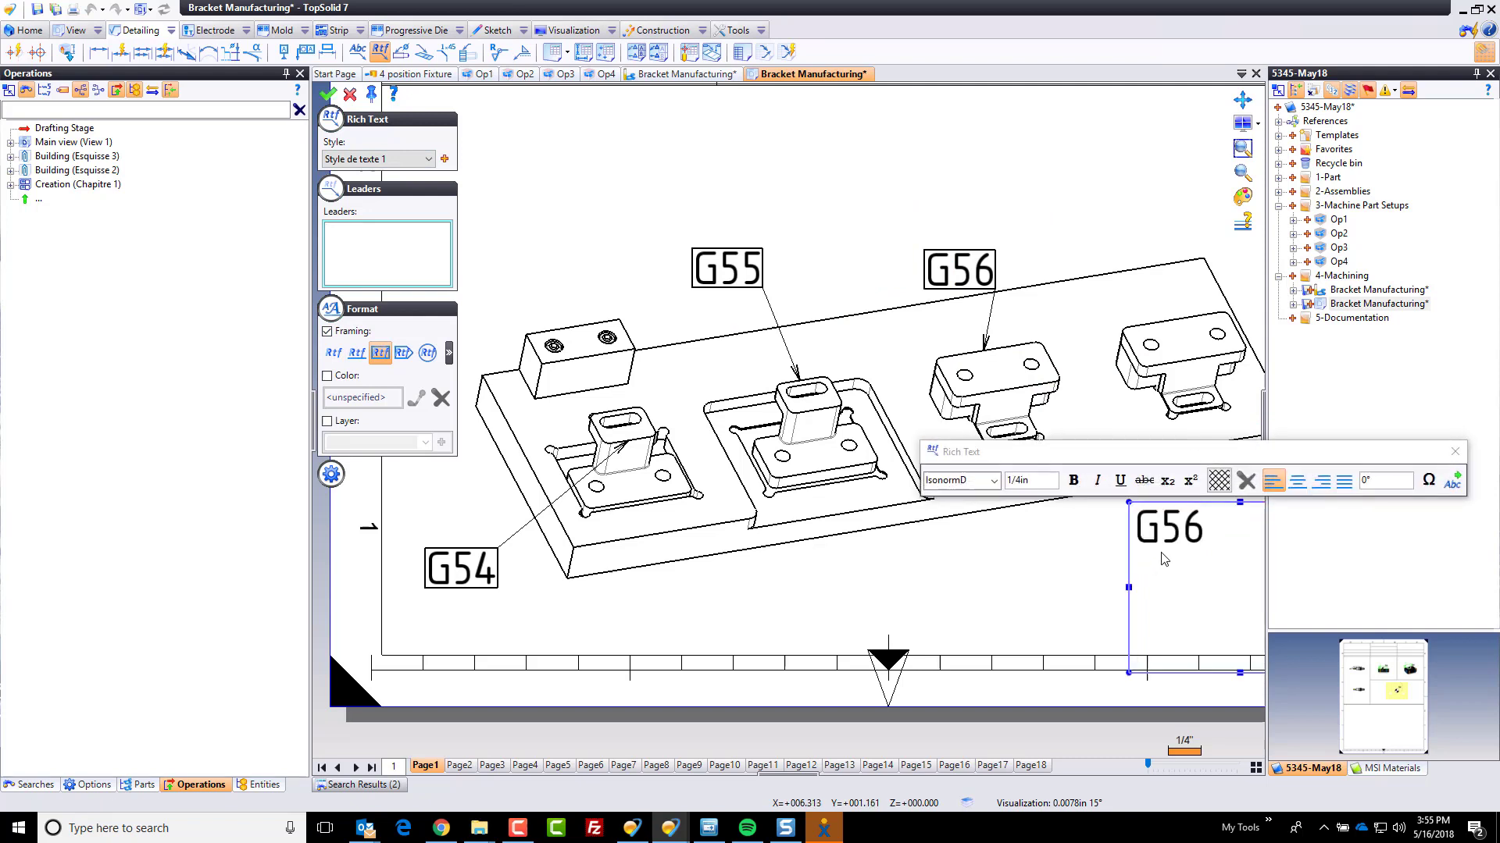
{"action": "left_click_drag", "start_coordinate": [1209, 529], "coordinate": [1194, 531]}
{"action": "type", "text": "7"}
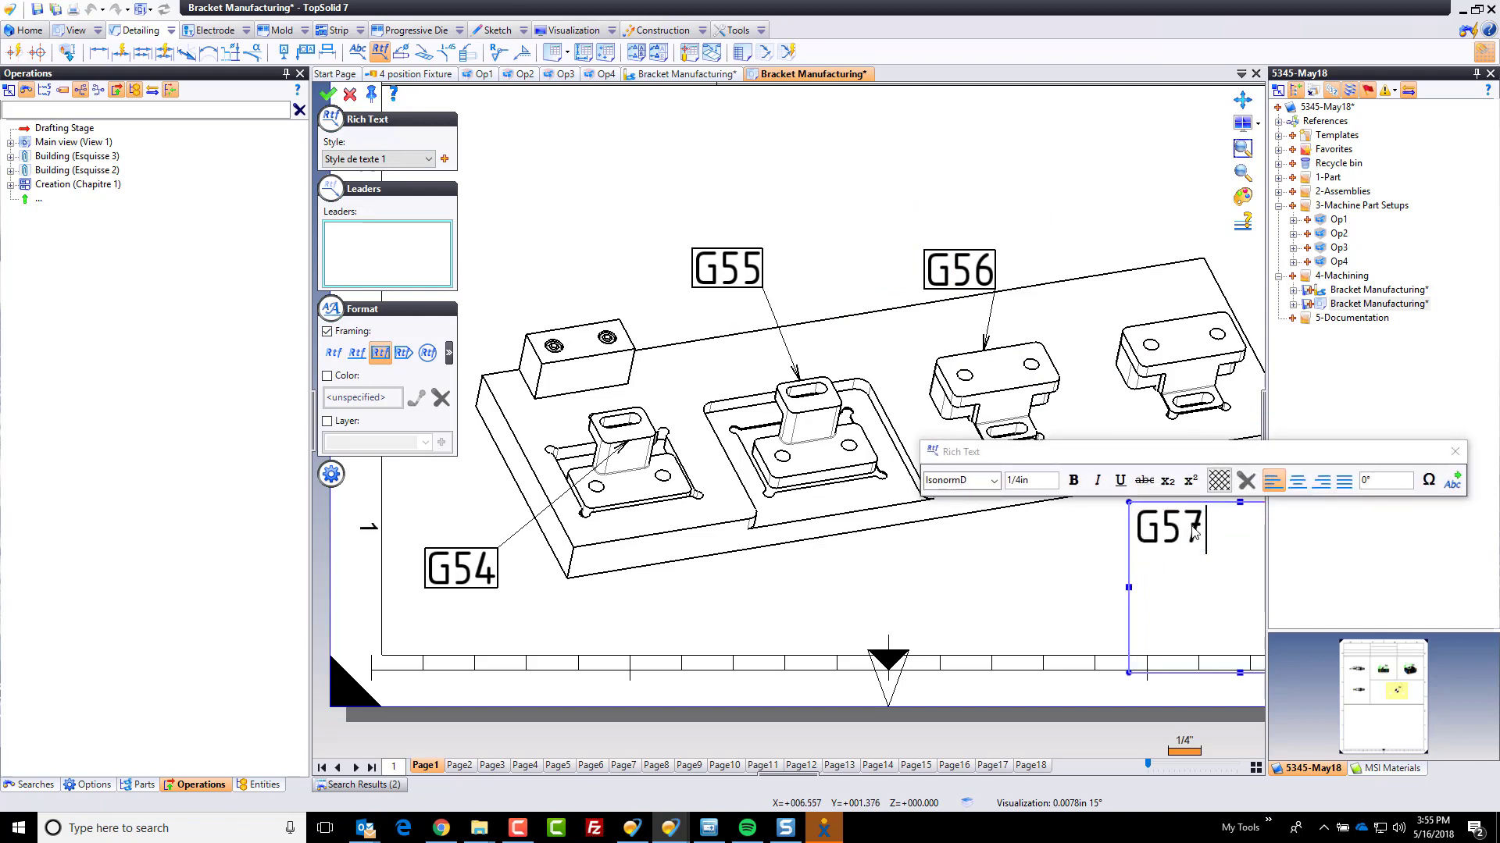
{"action": "left_click", "coordinate": [1054, 592]}
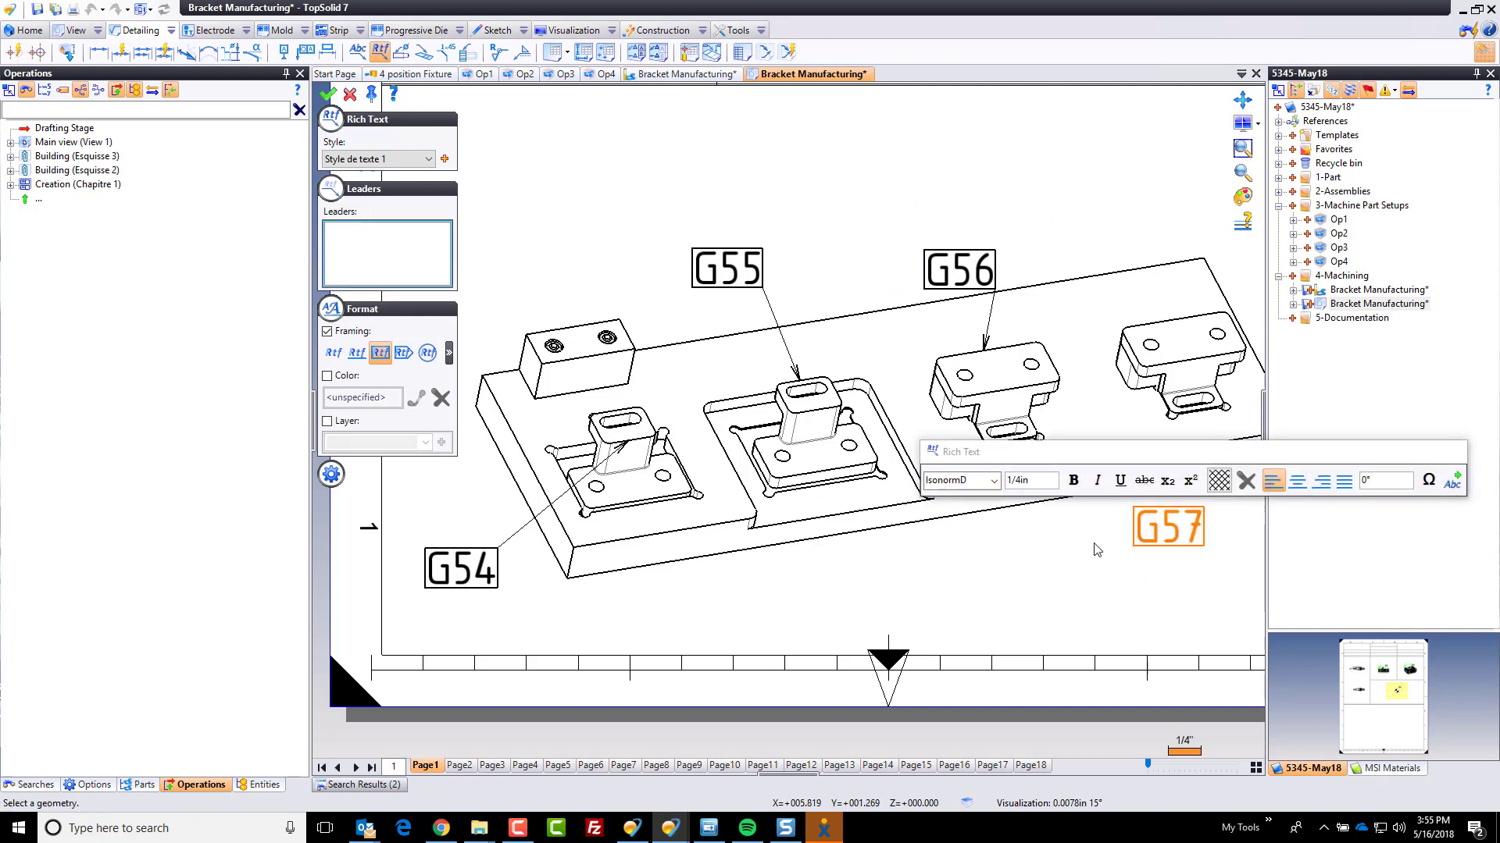
{"action": "left_click", "coordinate": [1182, 362]}
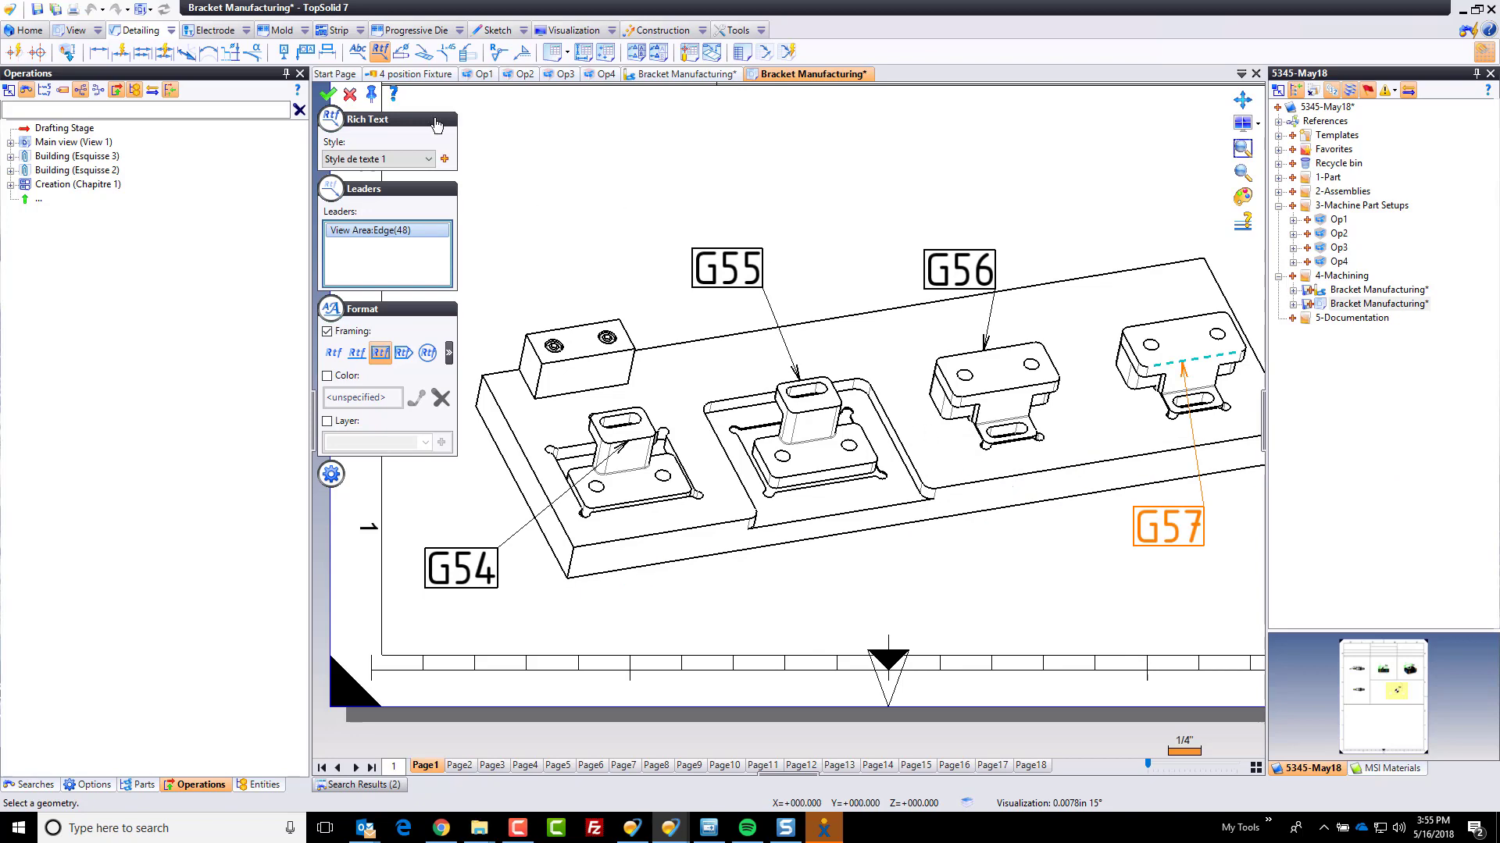
{"action": "left_click", "coordinate": [328, 94]}
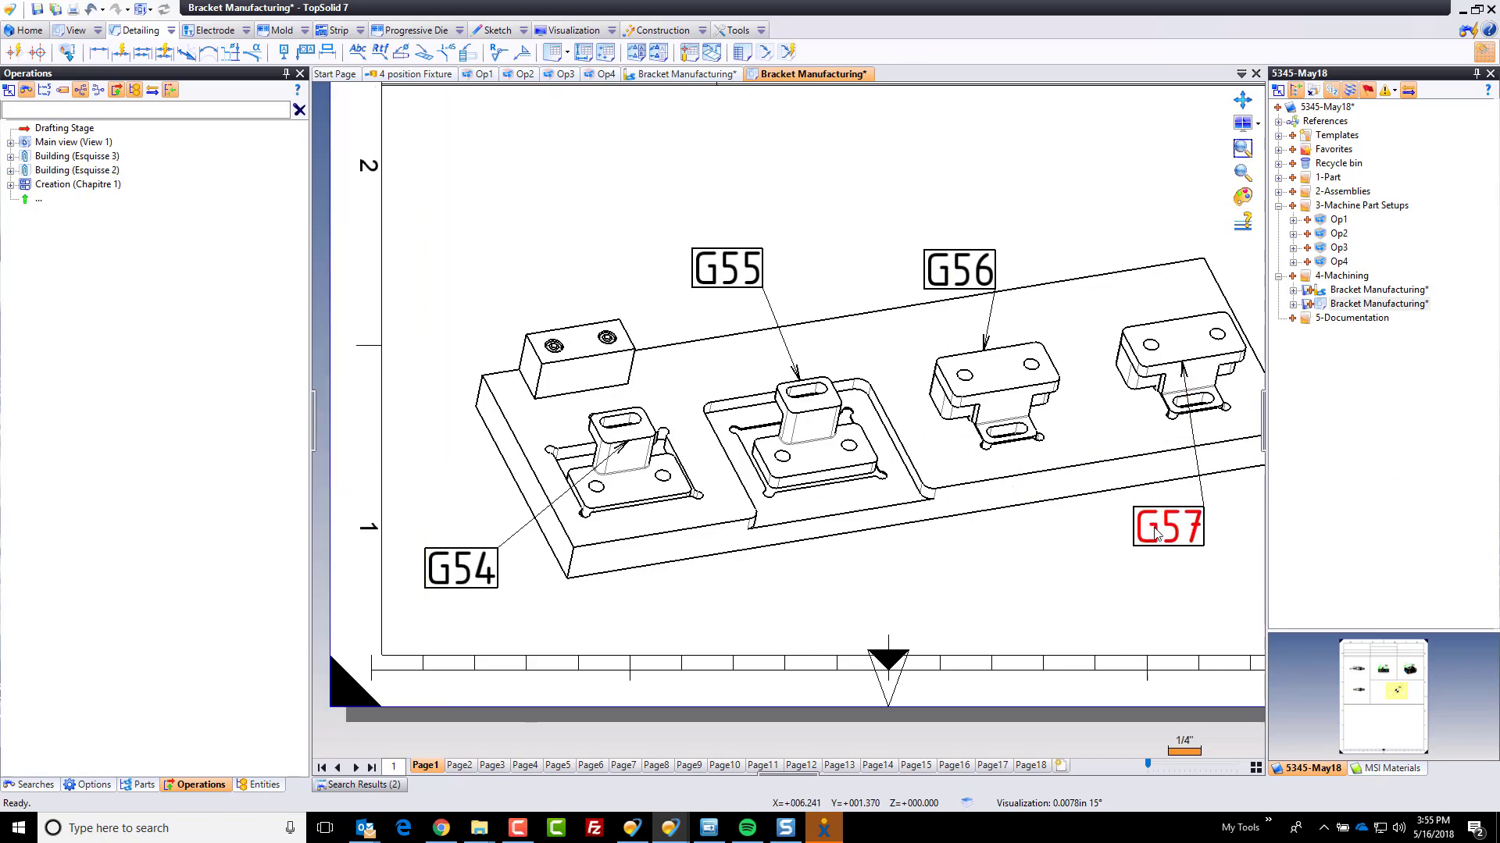
- Nudge G57 lower right, then replace the fixture view's custom page with first, intermediate and last pages
{"action": "mouse_move", "coordinate": [1136, 514]}
{"action": "left_mouse_down"}
{"action": "mouse_move", "coordinate": [1191, 538]}
{"action": "mouse_move", "coordinate": [1095, 528]}
{"action": "left_mouse_up"}
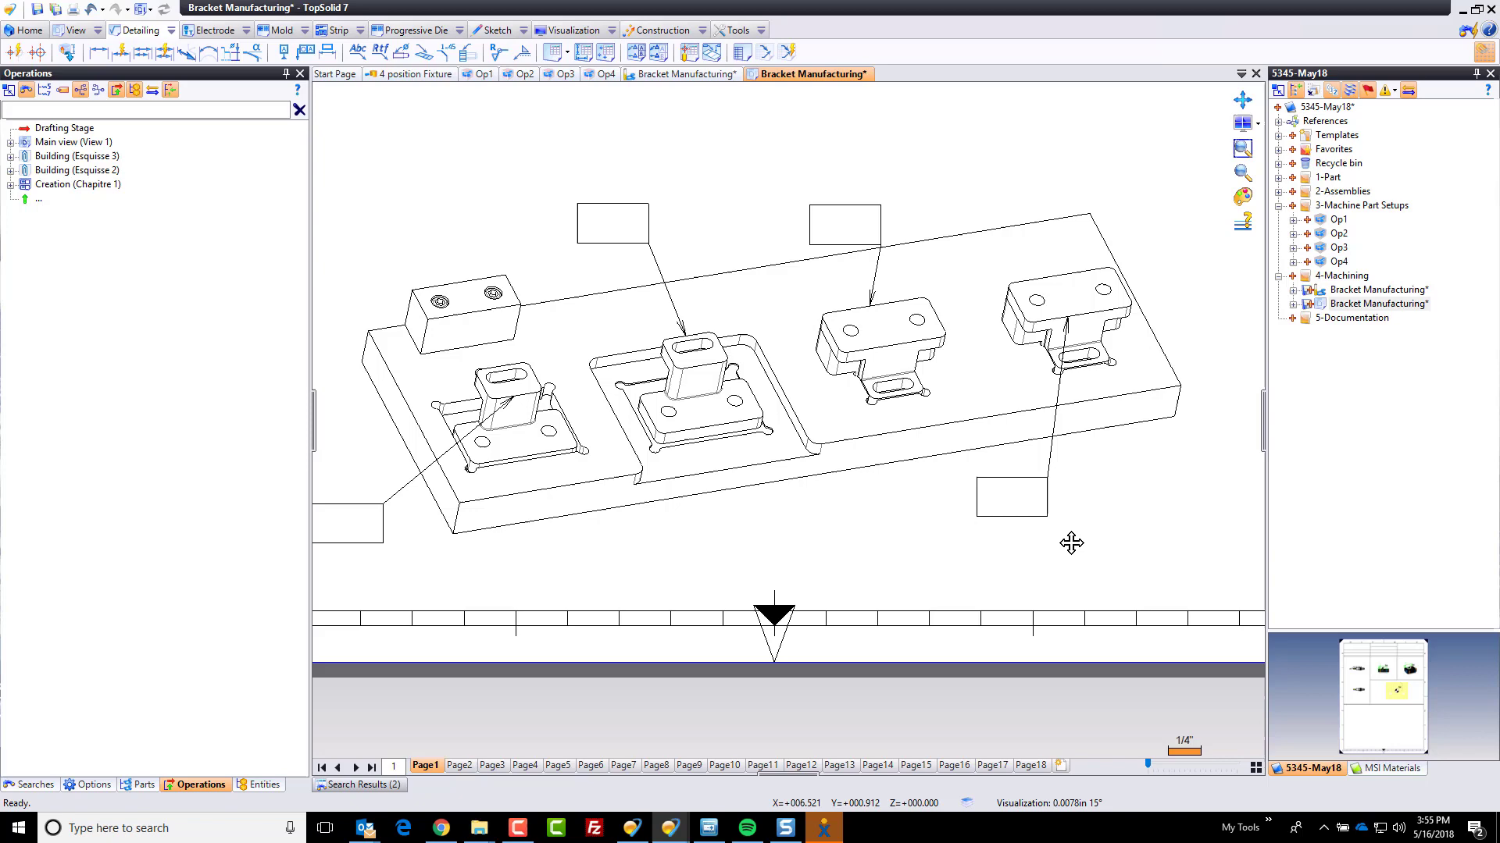
{"action": "scroll", "coordinate": [1071, 543], "scroll_direction": "down", "scroll_amount": 3}
{"action": "right_click", "coordinate": [1018, 372]}
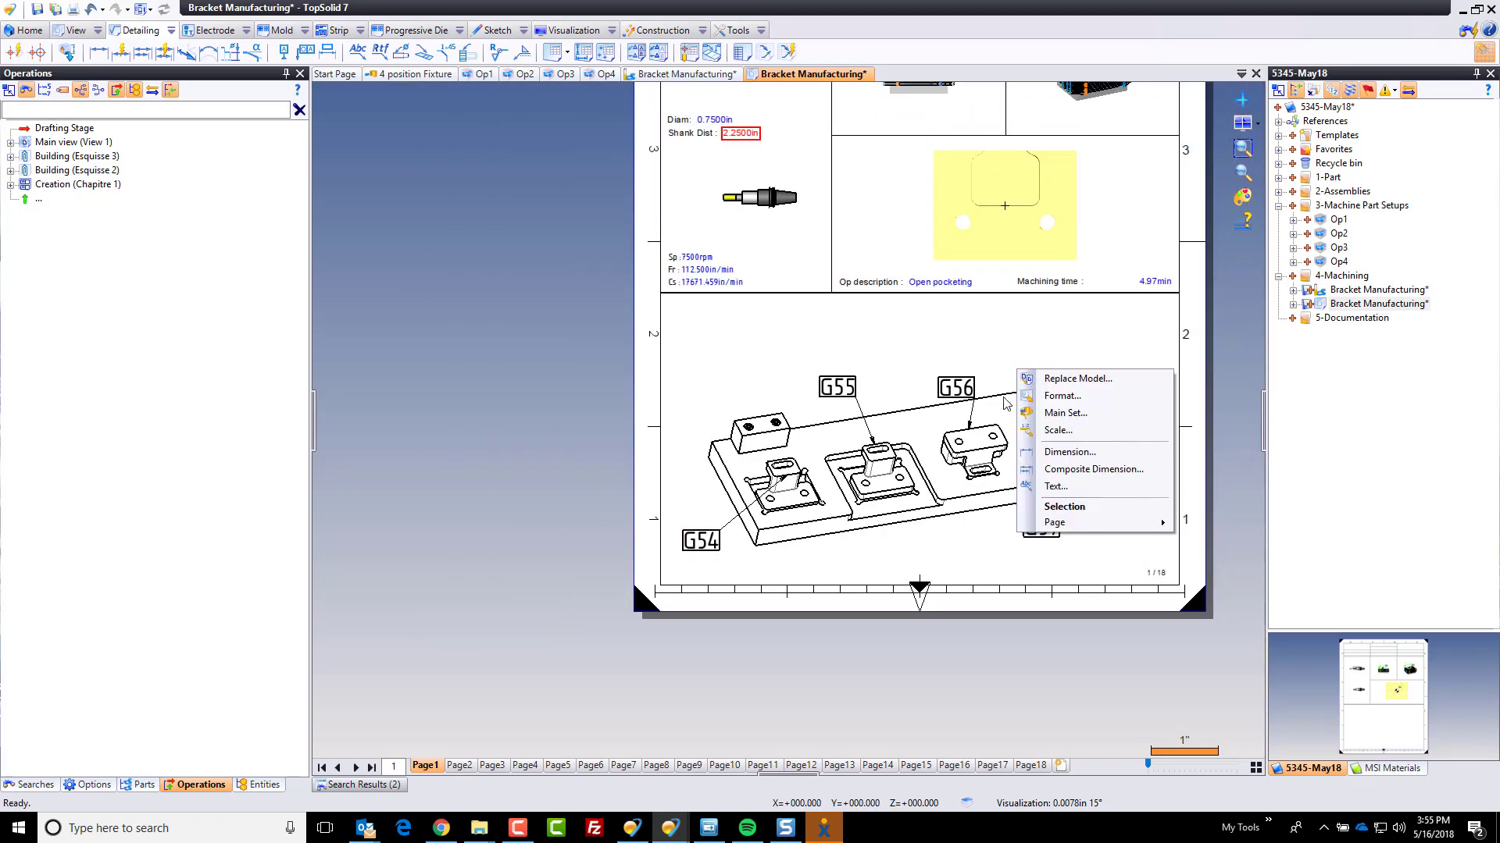
{"action": "right_click", "coordinate": [1005, 403]}
{"action": "mouse_move", "coordinate": [1047, 634]}
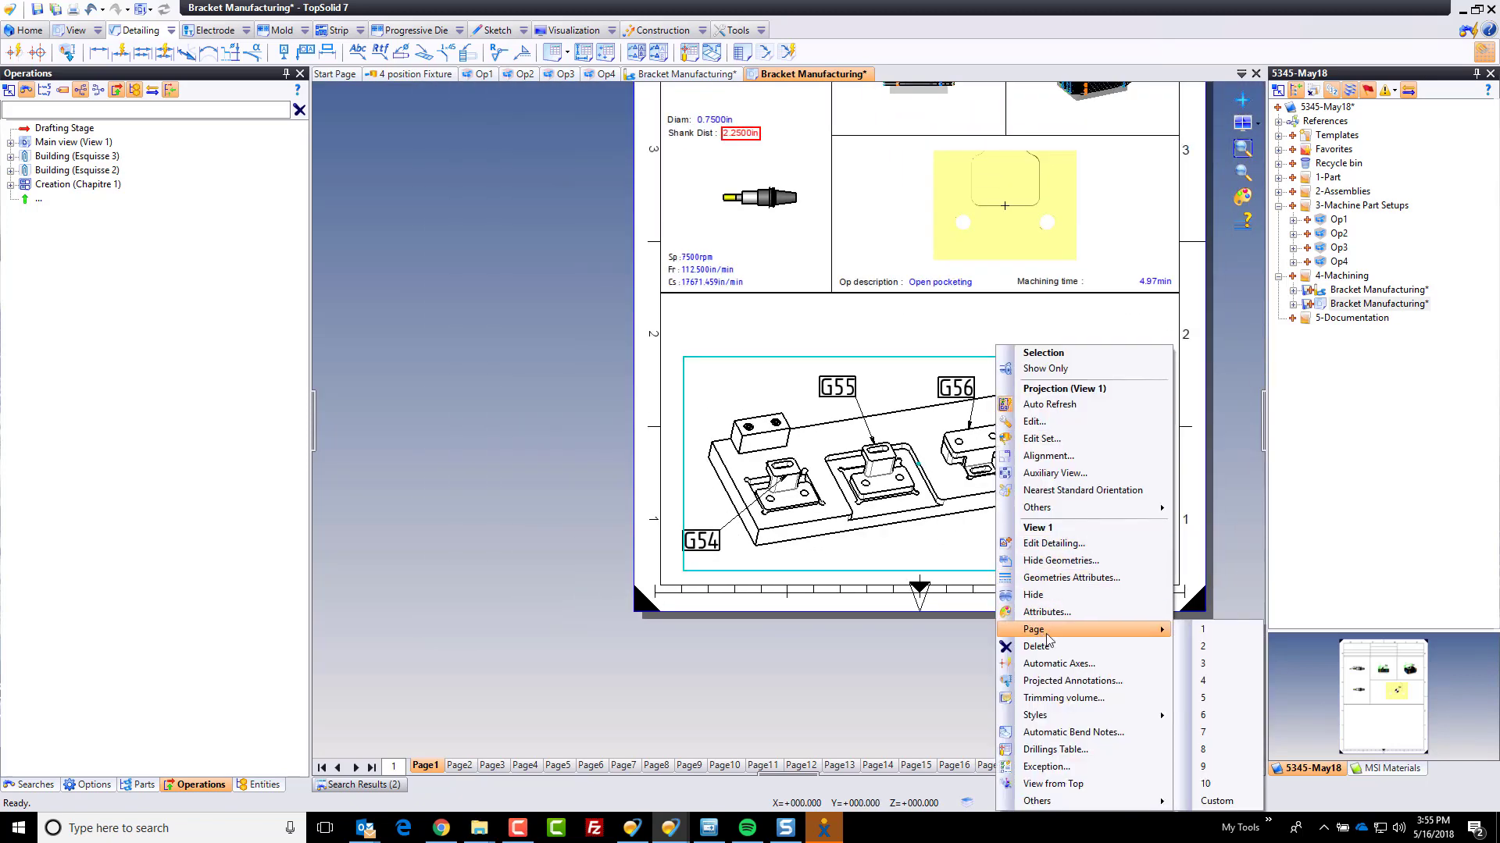
{"action": "left_click", "coordinate": [1216, 801]}
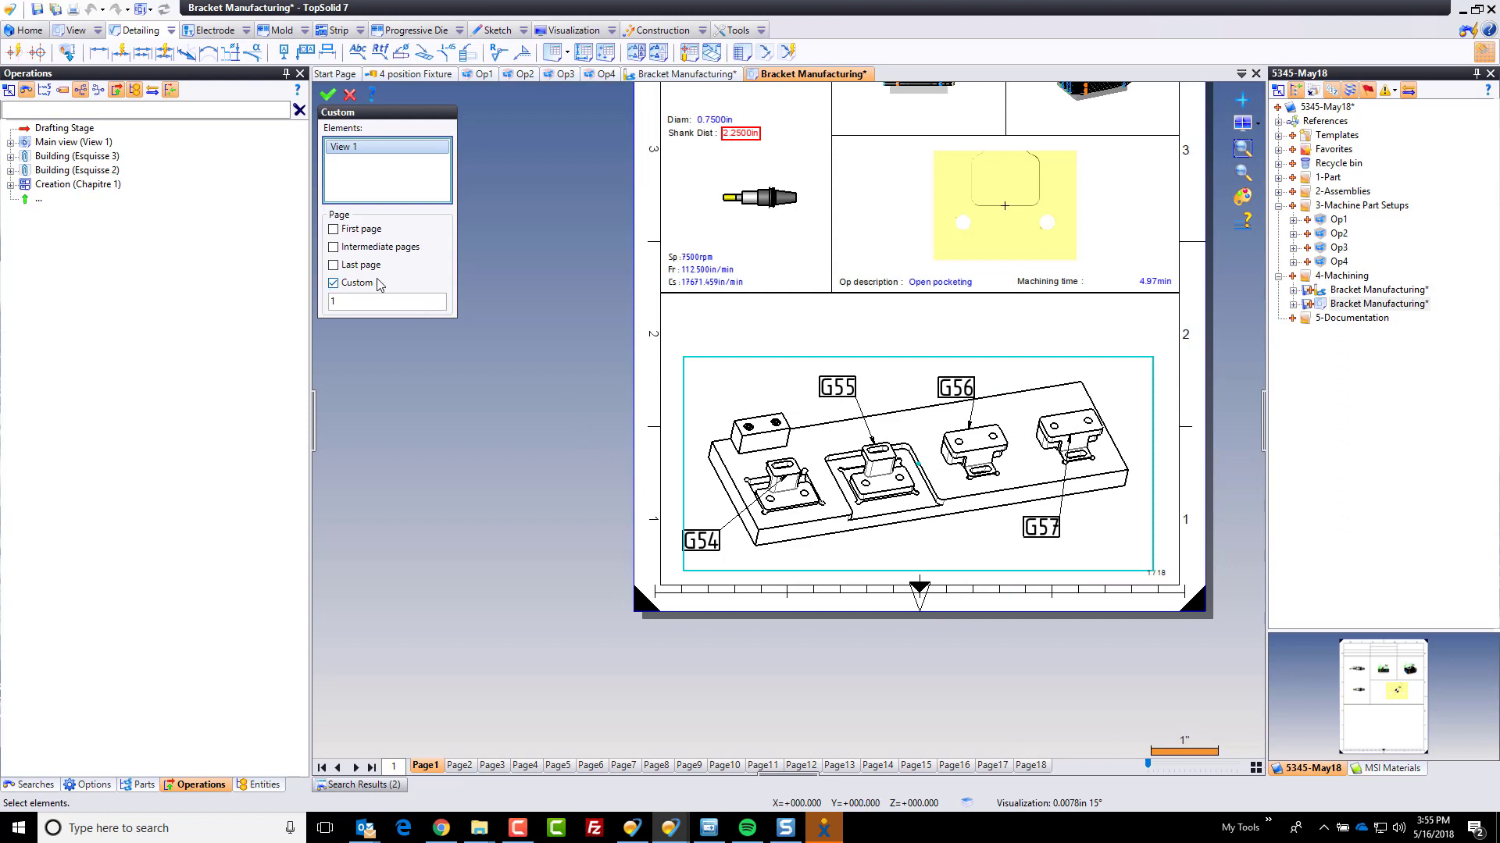
{"action": "left_click", "coordinate": [356, 285]}
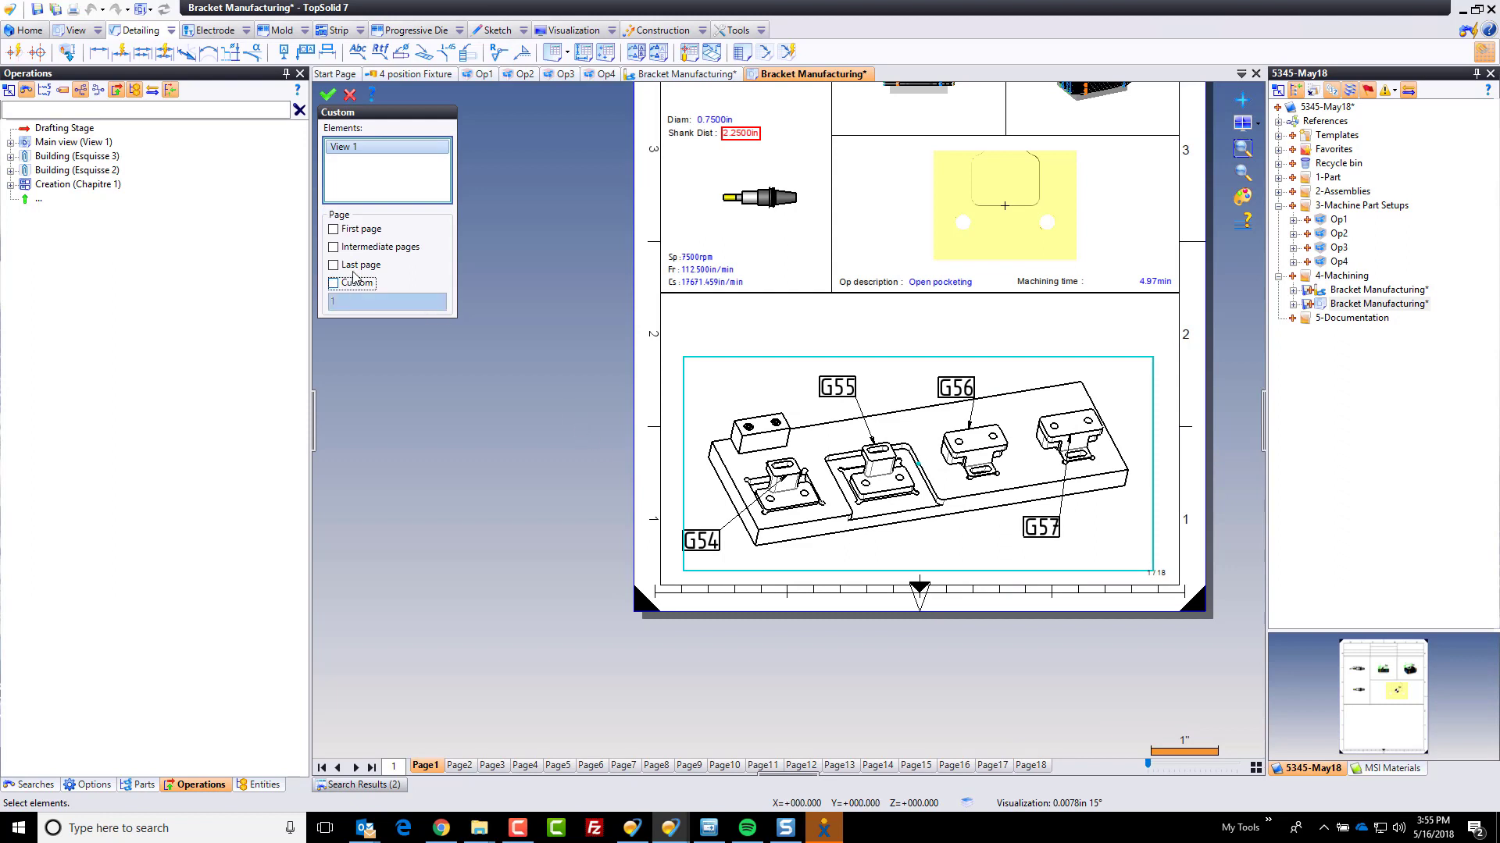
{"action": "left_click", "coordinate": [358, 230]}
{"action": "left_click", "coordinate": [360, 248]}
{"action": "left_click", "coordinate": [354, 268]}
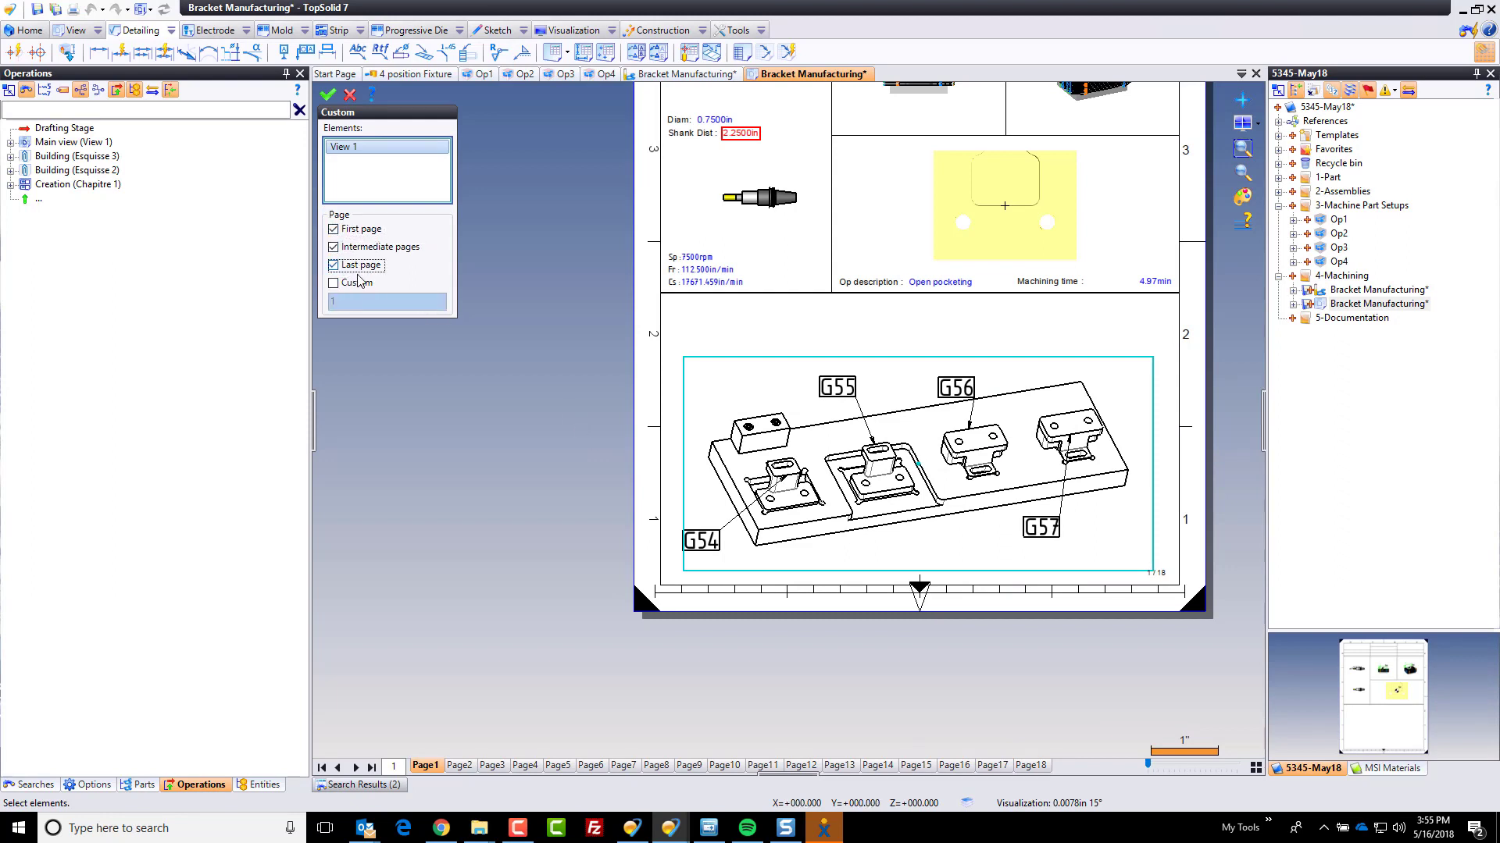
- Apply the page setting and verify the annotated view appears on Page2 through Page8
{"action": "left_click", "coordinate": [327, 96]}
{"action": "left_click", "coordinate": [473, 766]}
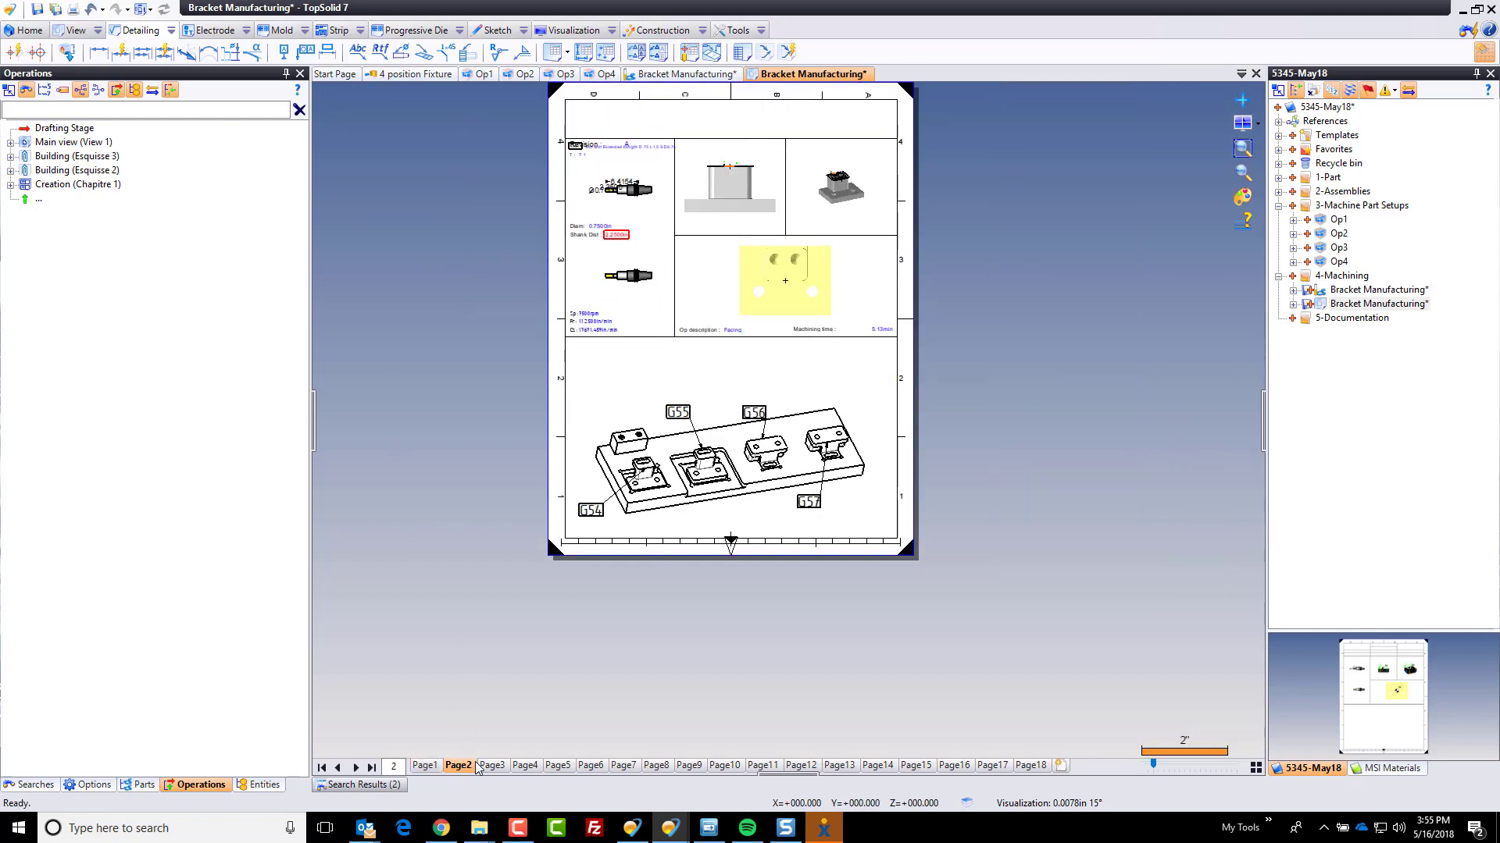
{"action": "left_click", "coordinate": [491, 766]}
{"action": "left_click", "coordinate": [525, 765]}
{"action": "left_click", "coordinate": [557, 766]}
{"action": "left_click", "coordinate": [590, 765]}
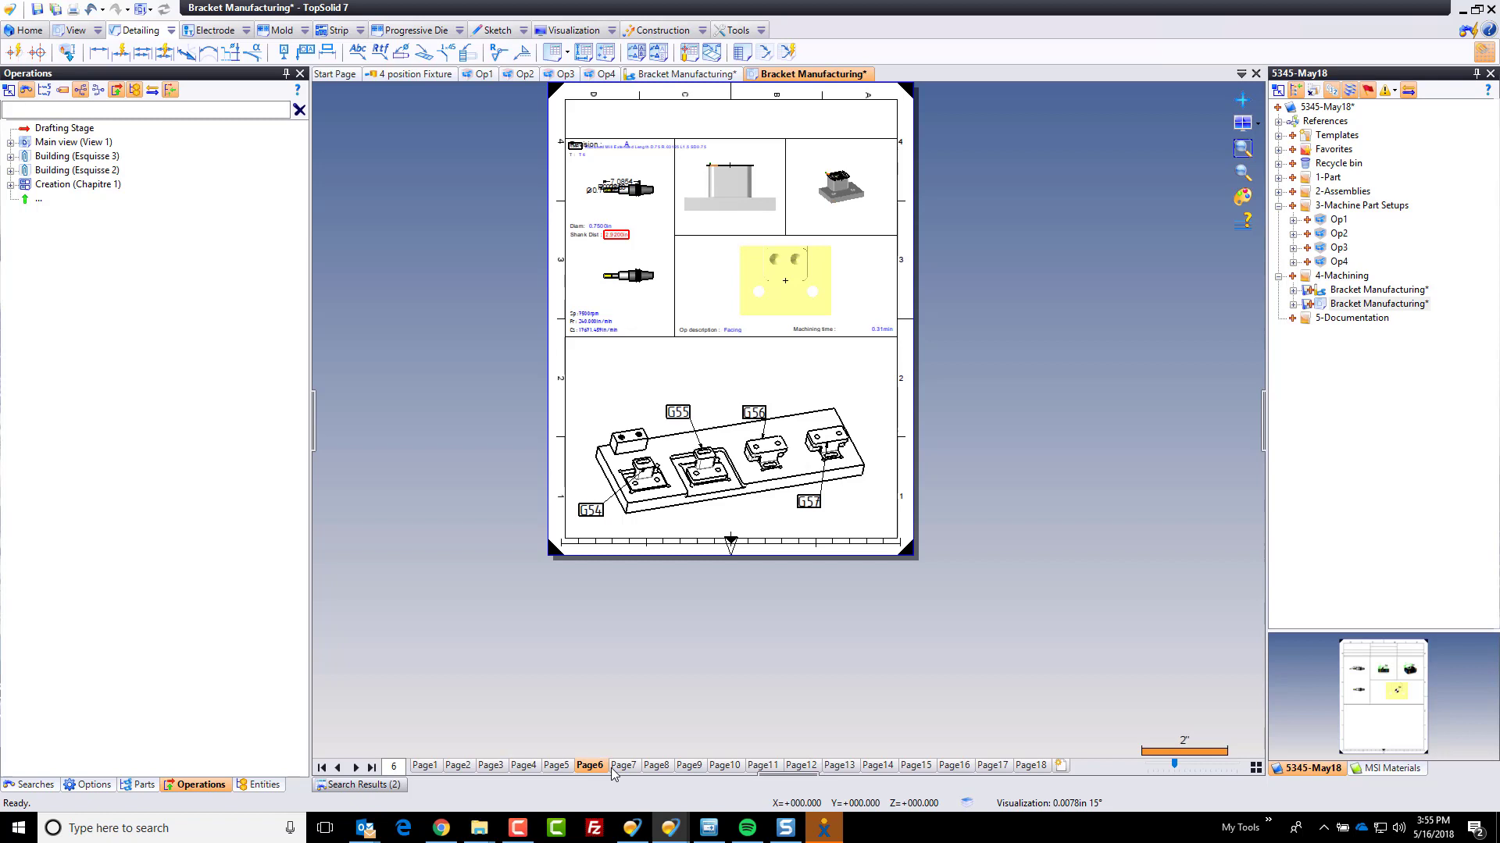
{"action": "left_click", "coordinate": [617, 767]}
{"action": "left_click", "coordinate": [656, 766]}
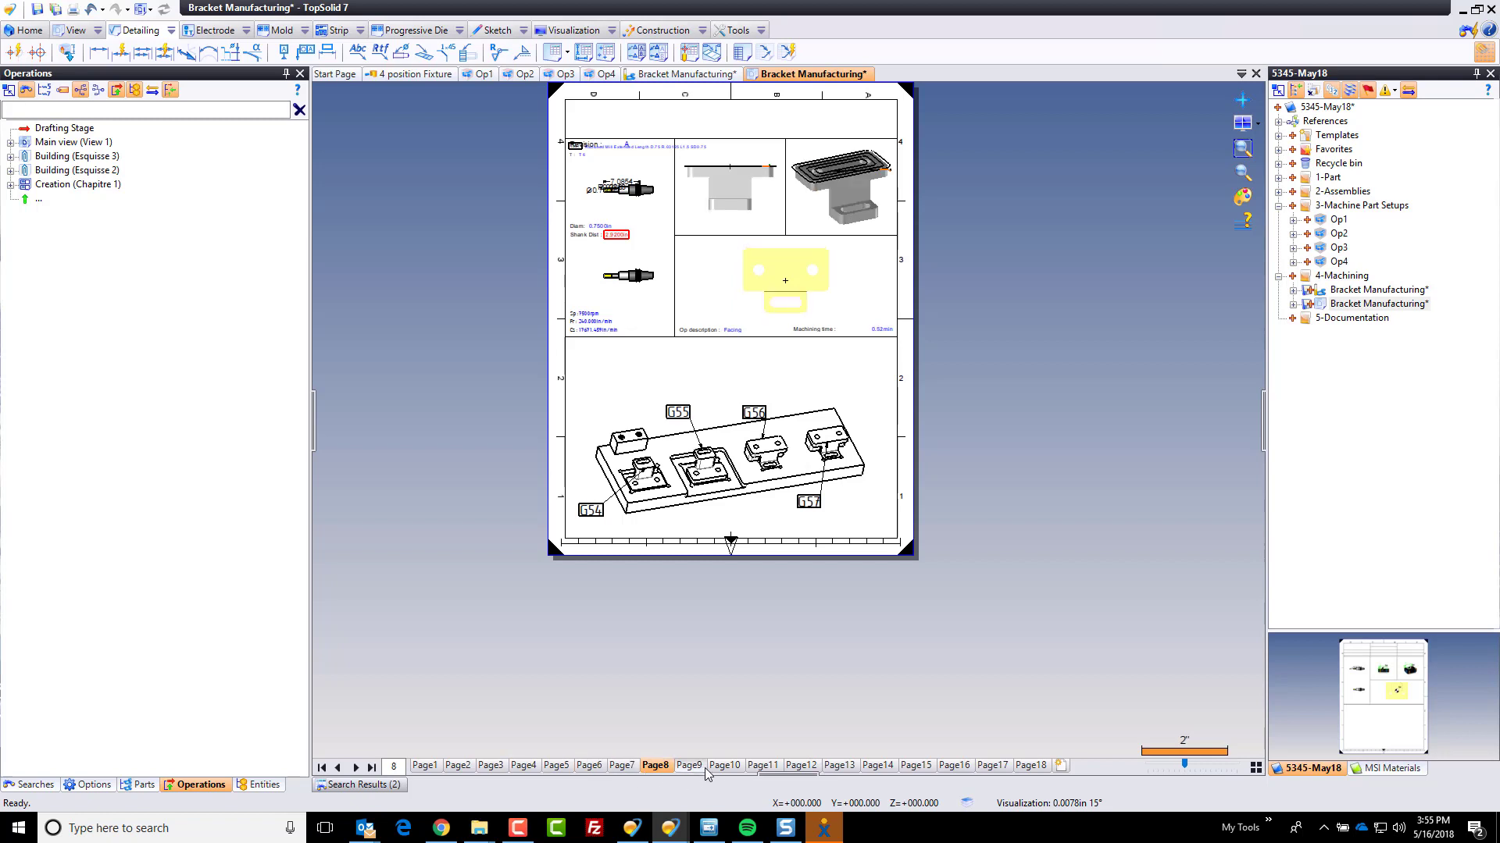
- Return to Page1 and save the Bracket Manufacturing document
{"action": "left_click", "coordinate": [426, 766]}
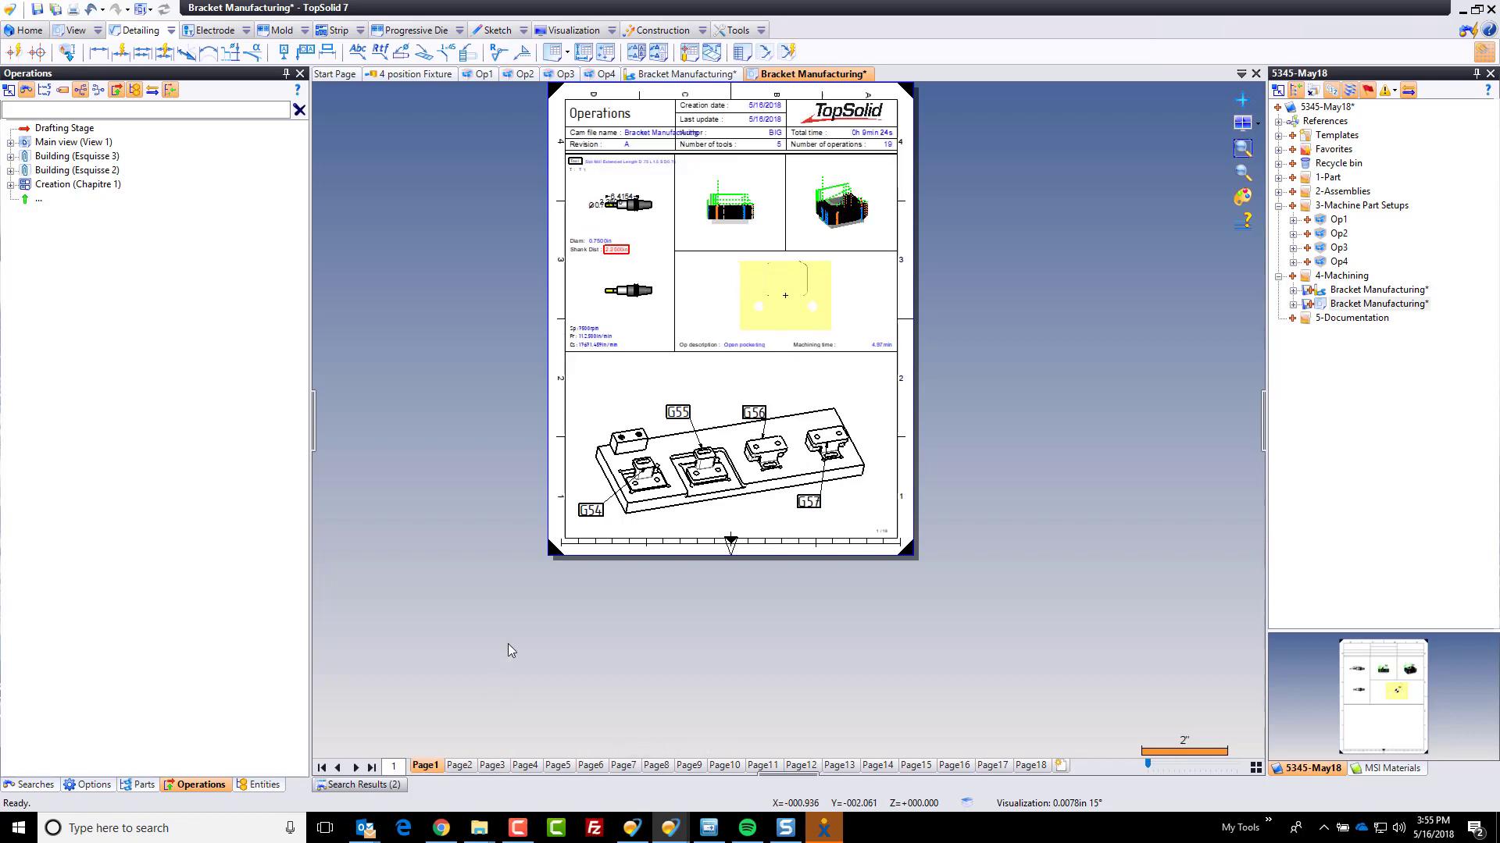
{"action": "middle_click_drag", "start_coordinate": [497, 448], "coordinate": [496, 517]}
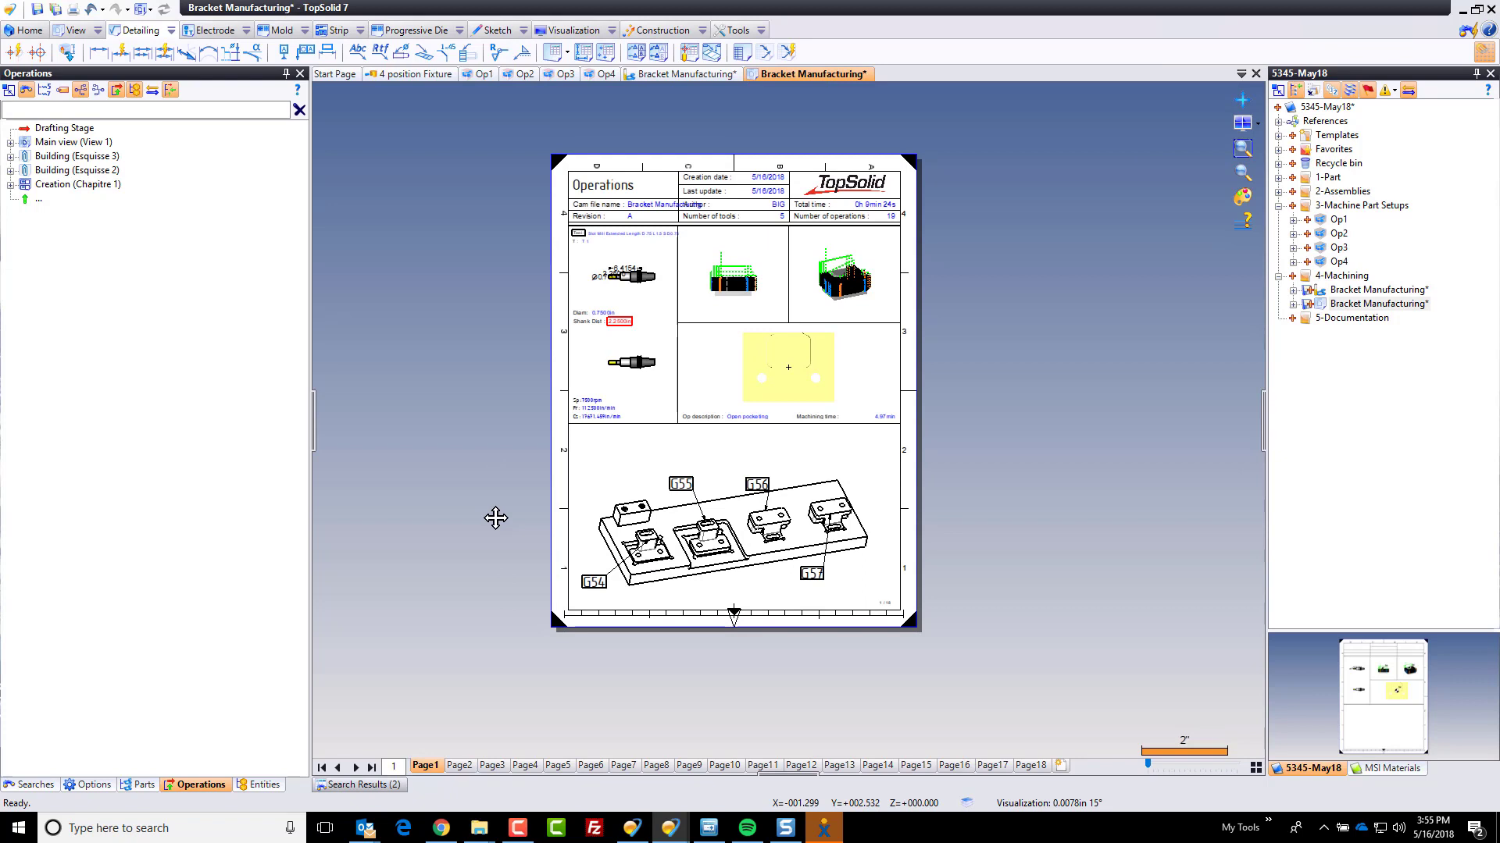
{"action": "key", "text": "ctrl+s"}
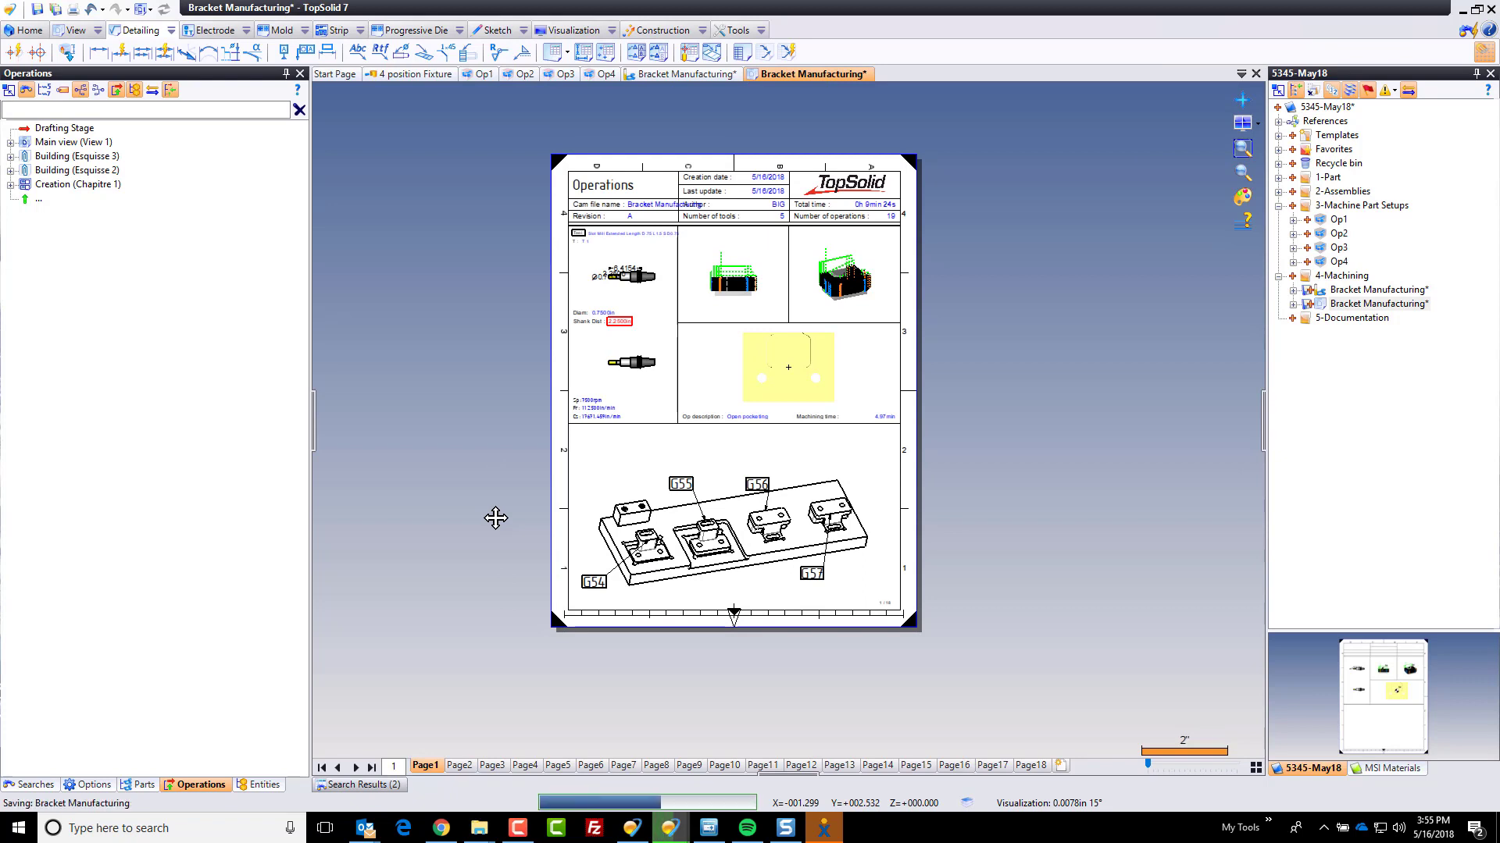